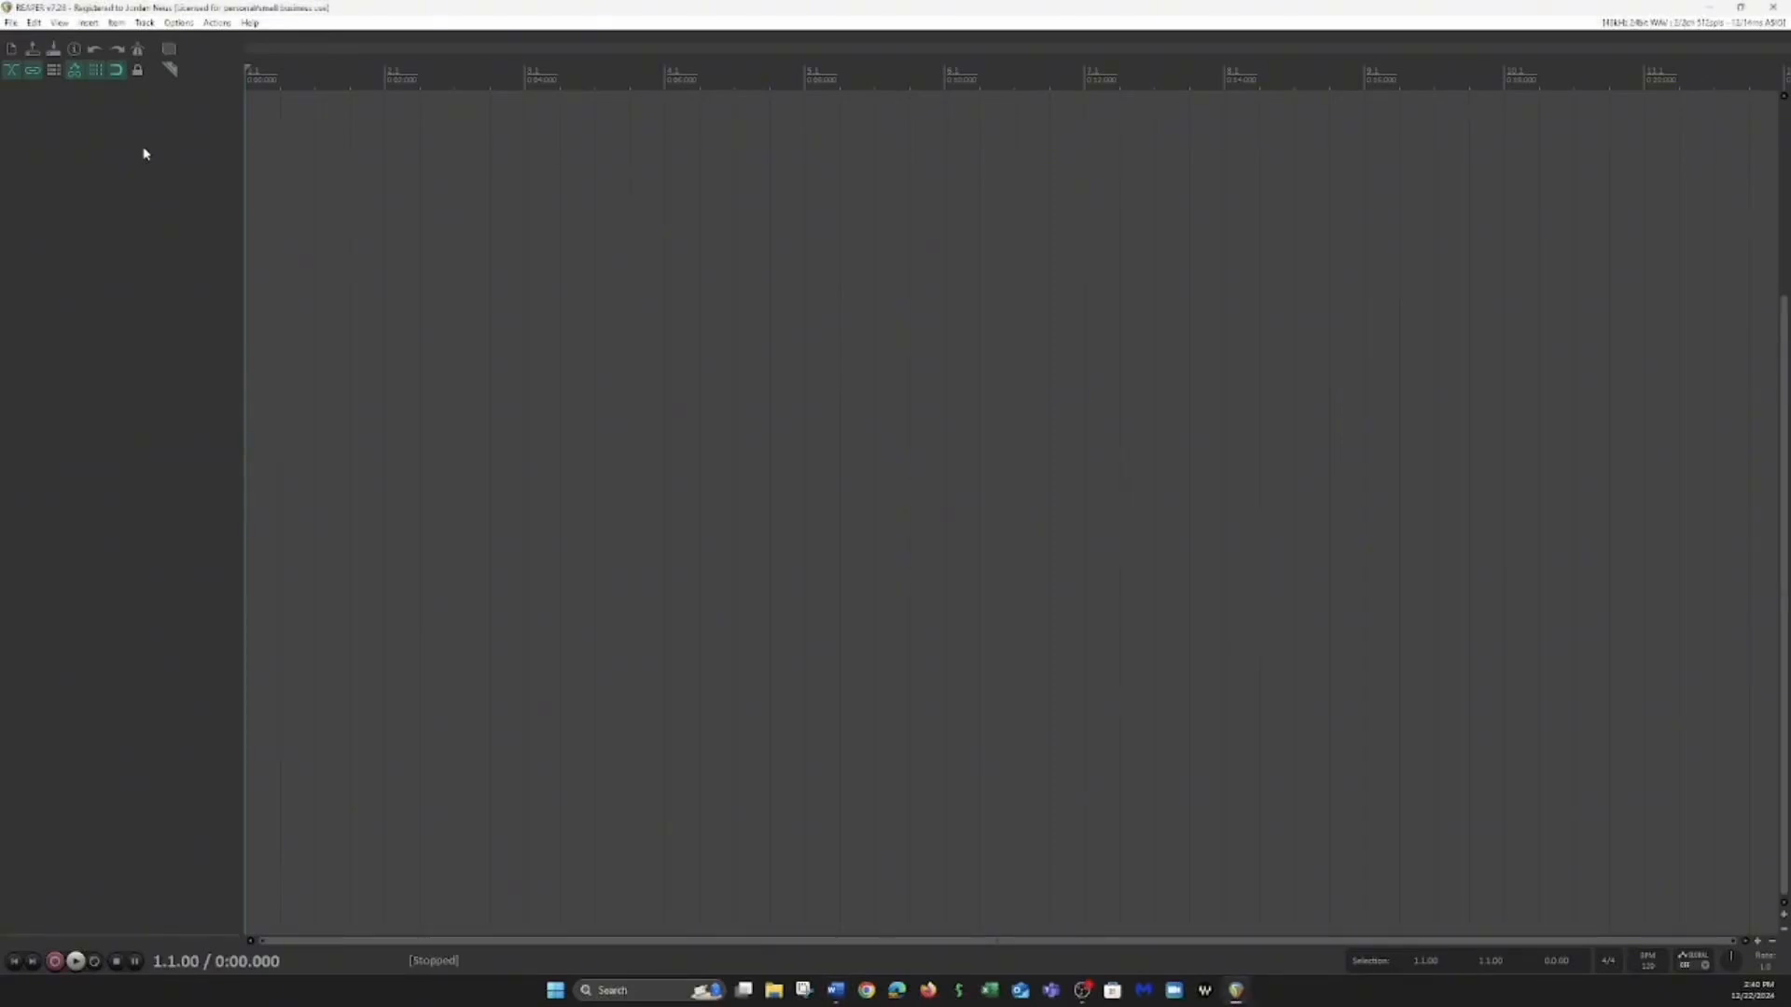
Step: Add nine new tracks to the empty project
{"action": "key", "text": "ctrl+t"}
{"action": "key", "text": "ctrl+t"}
{"action": "key", "text": "ctrl+t"}
{"action": "key", "text": "ctrl+t"}
{"action": "key", "text": "ctrl+t"}
{"action": "key", "text": "ctrl+t"}
{"action": "key", "text": "ctrl+t"}
{"action": "key", "text": "ctrl+t"}
{"action": "key", "text": "ctrl+t"}
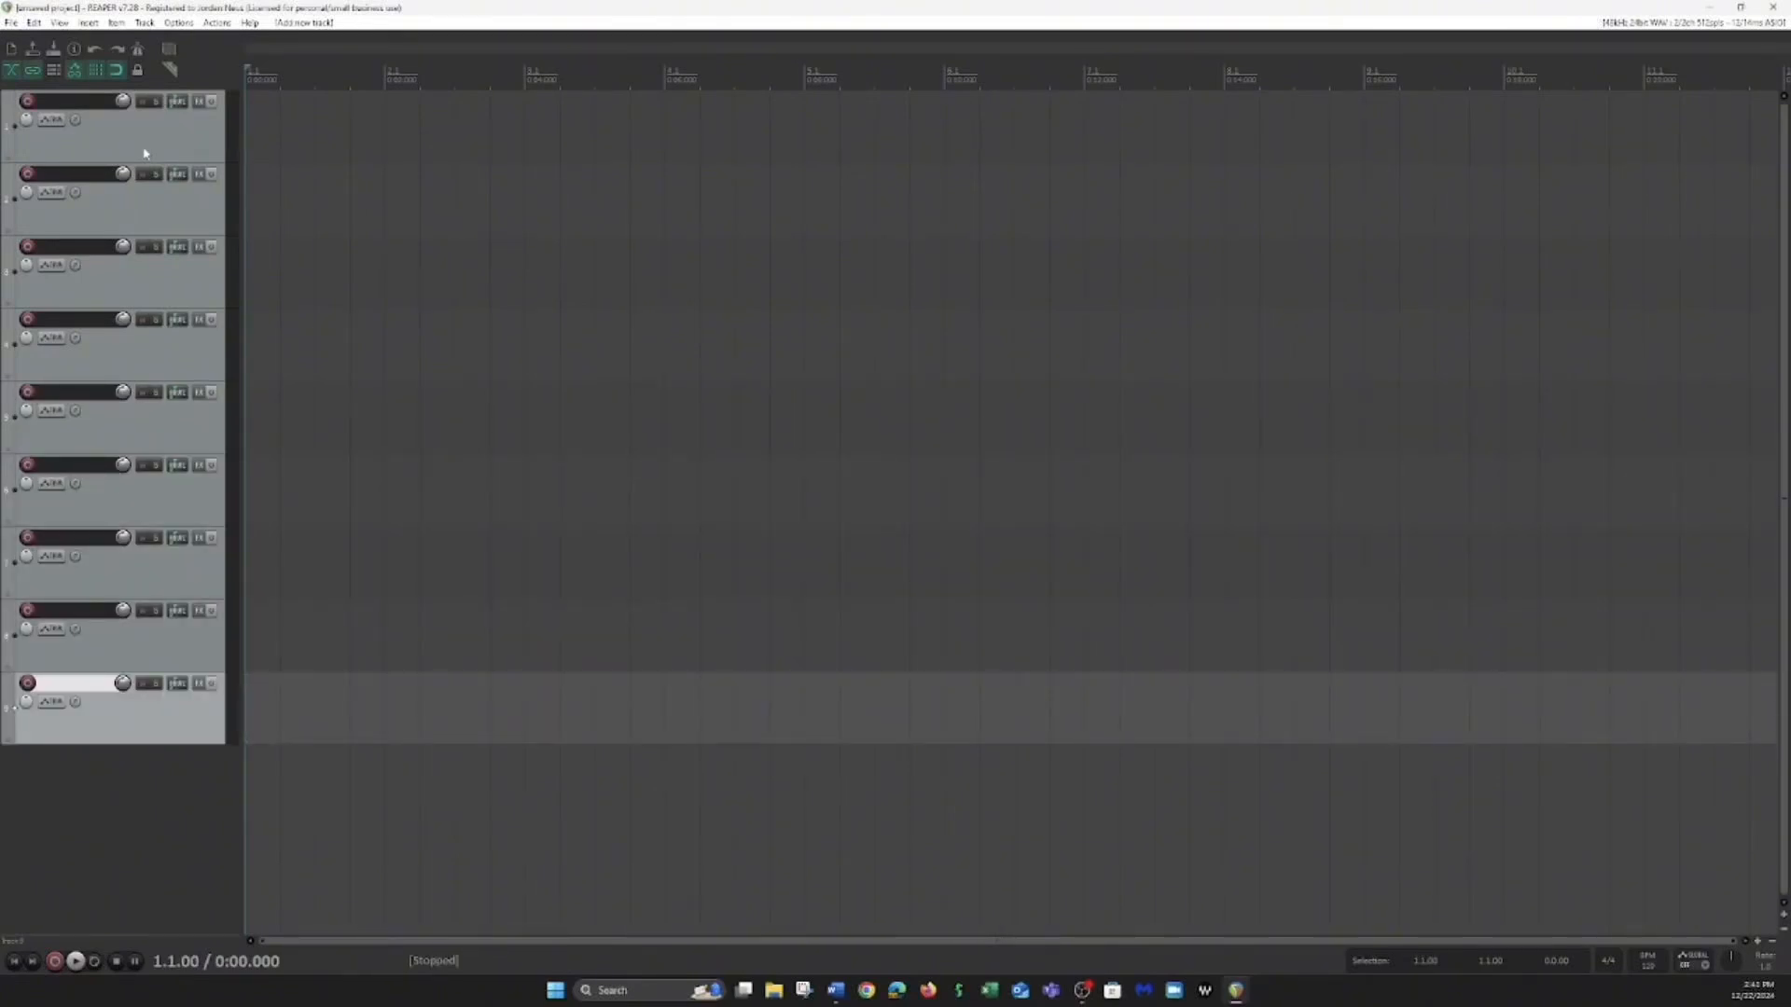
Step: Load the MT-PowerDrumKit instrument on track 1 and move its window clear of the track controls
{"action": "left_click", "coordinate": [199, 103]}
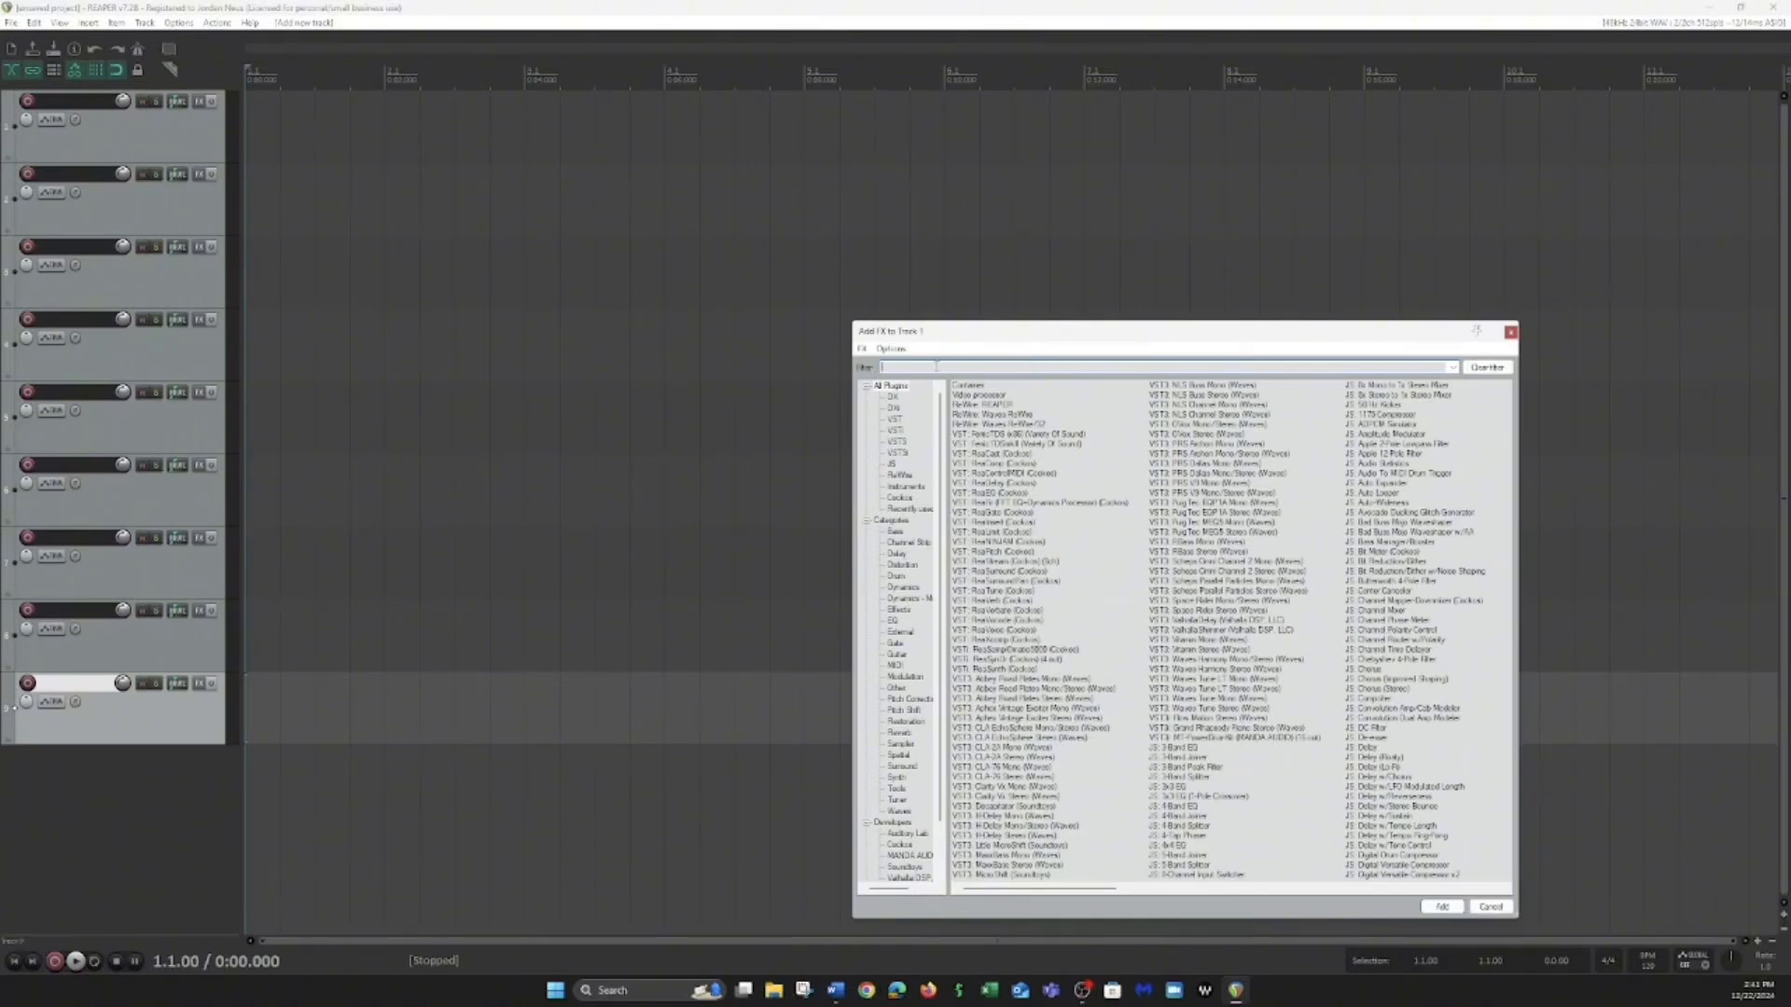
{"action": "type", "text": "mt"}
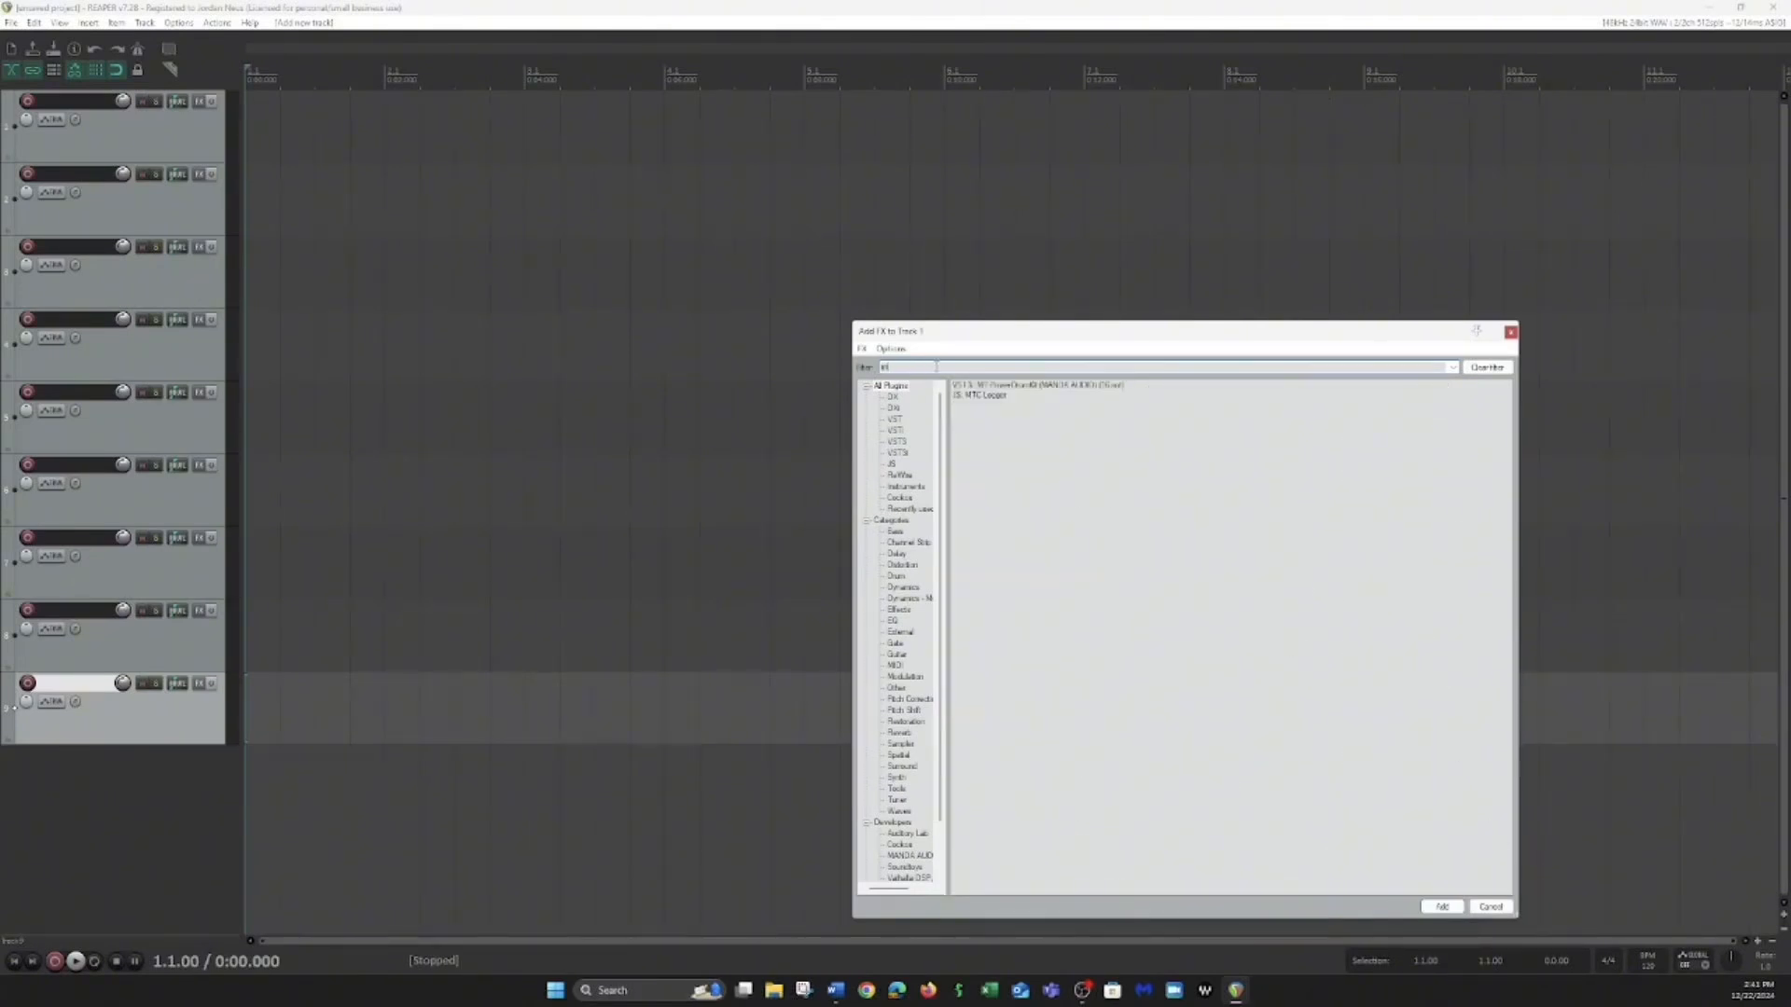
{"action": "double_click", "coordinate": [1072, 386]}
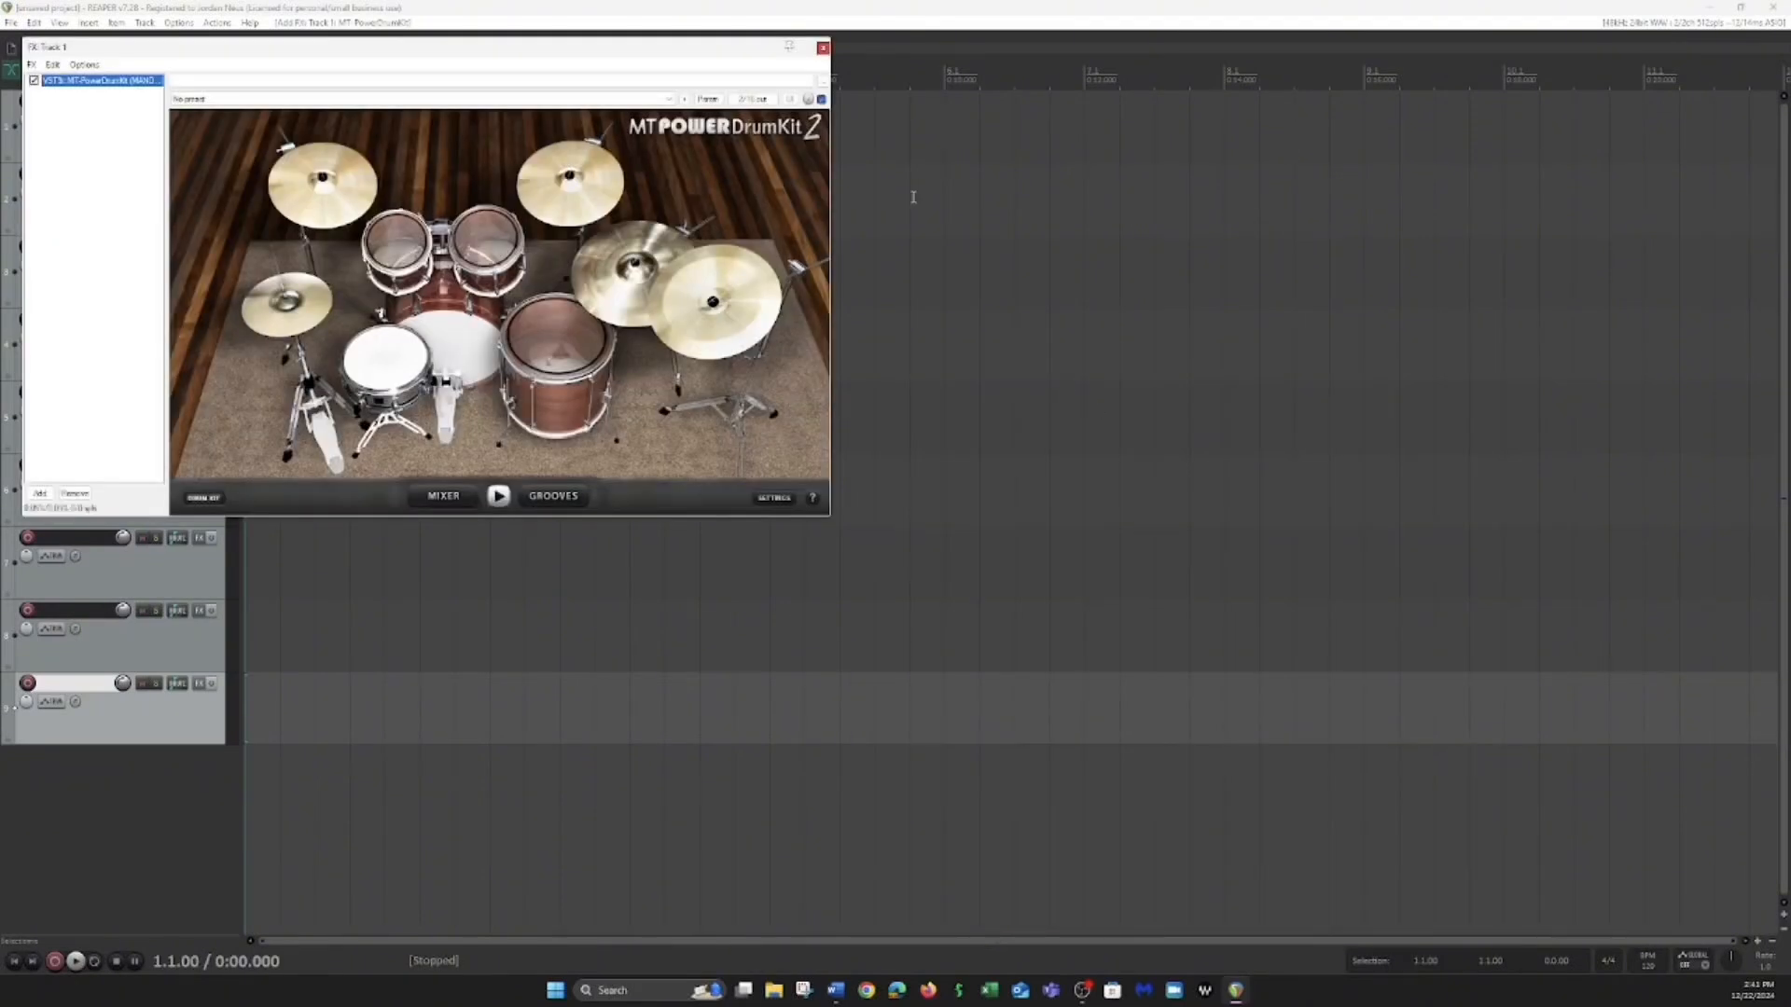
{"action": "left_click_drag", "start_coordinate": [669, 51], "coordinate": [915, 158]}
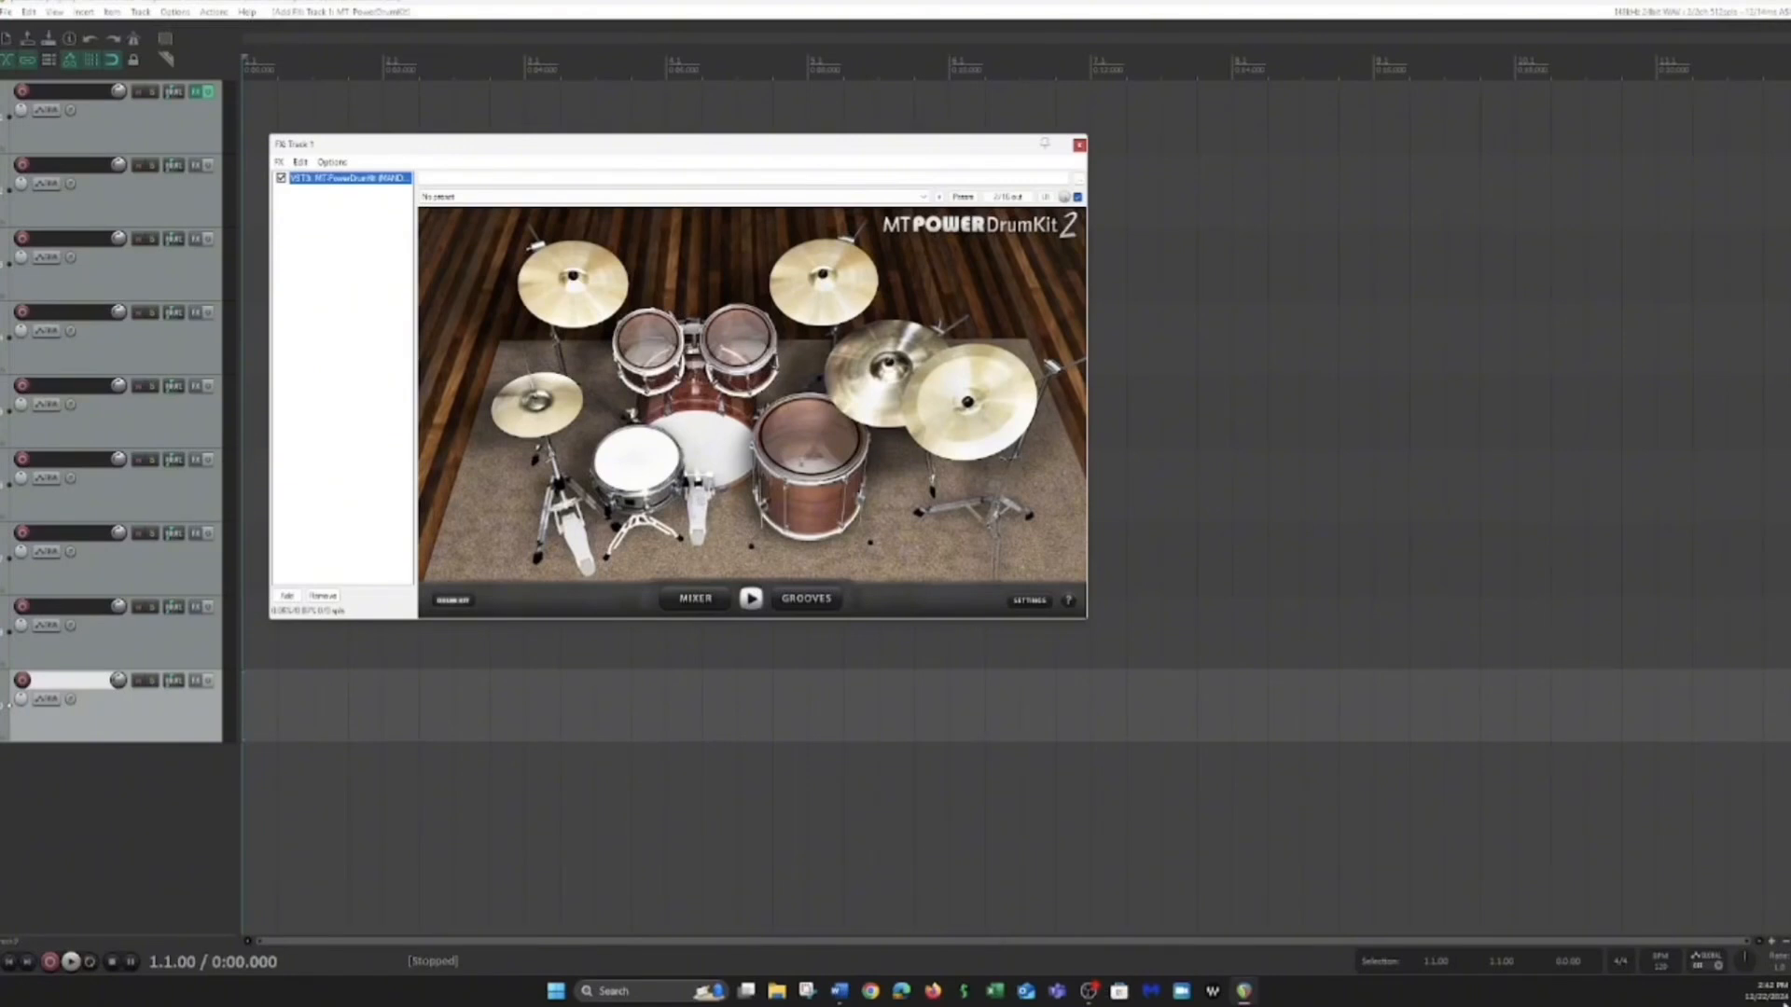
Step: Open the drum kit's groove library and select Groove 01 from the 8th Open Hi-Hat style in the first 4/4 group
{"action": "left_click", "coordinate": [817, 602]}
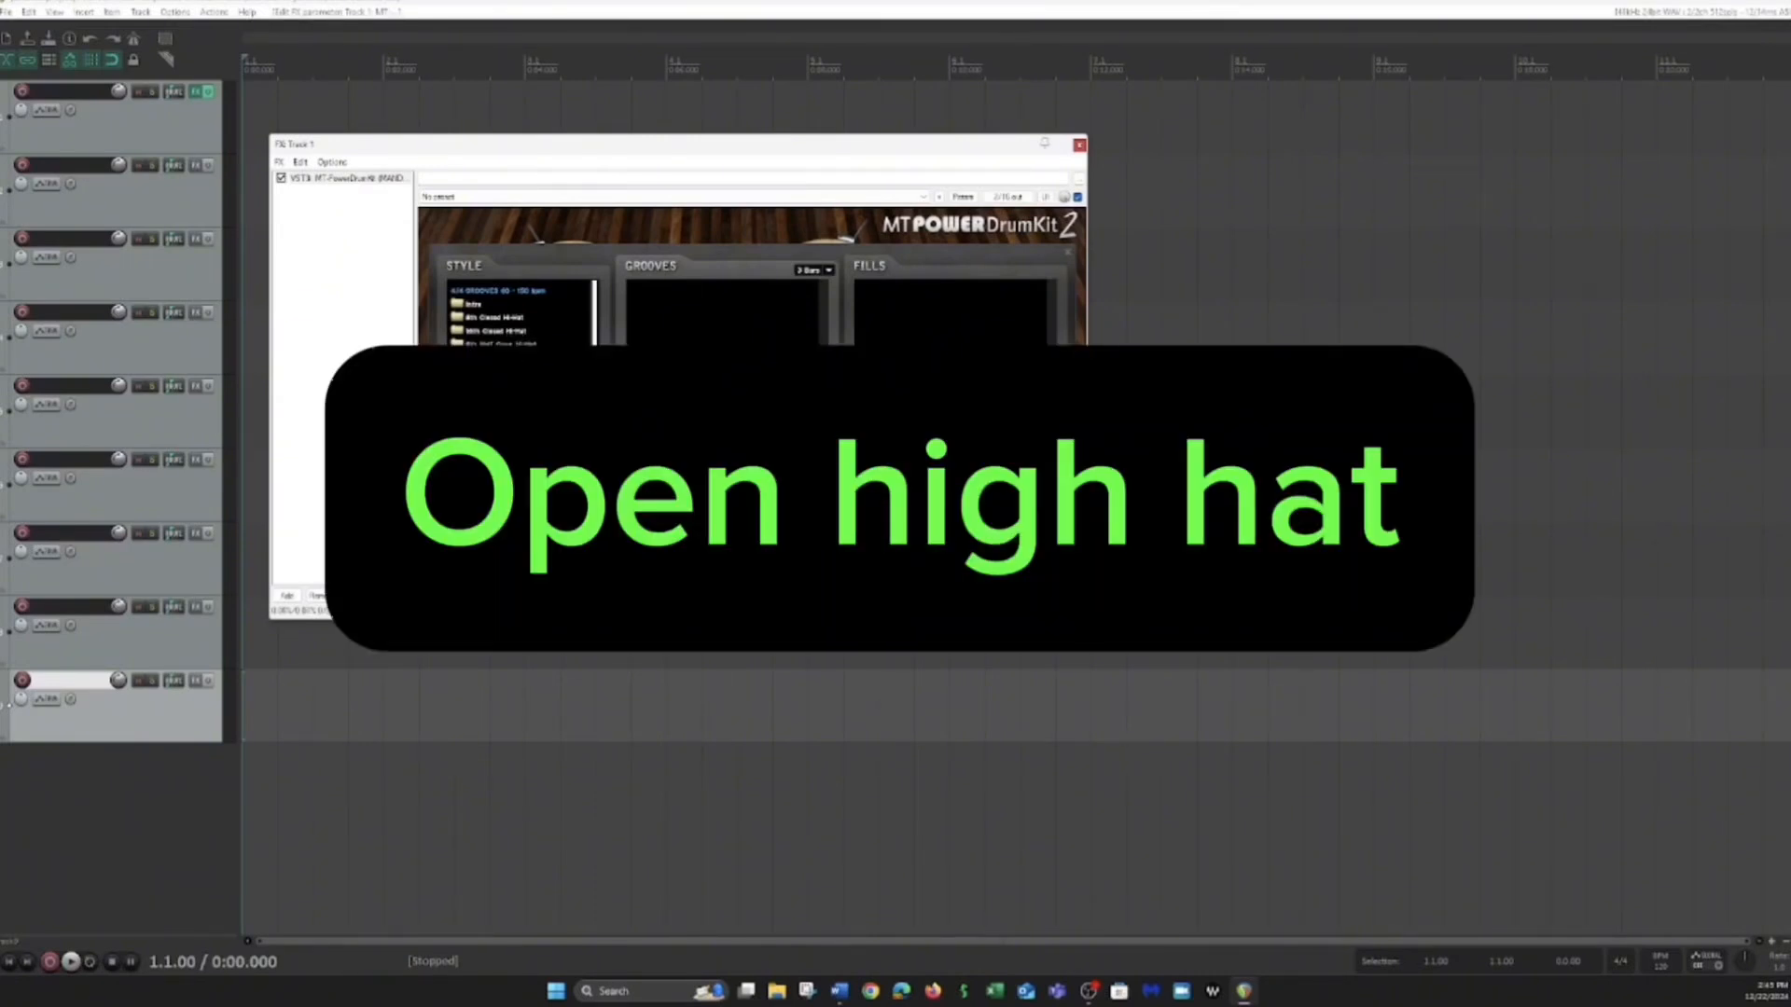
{"action": "left_click", "coordinate": [501, 345]}
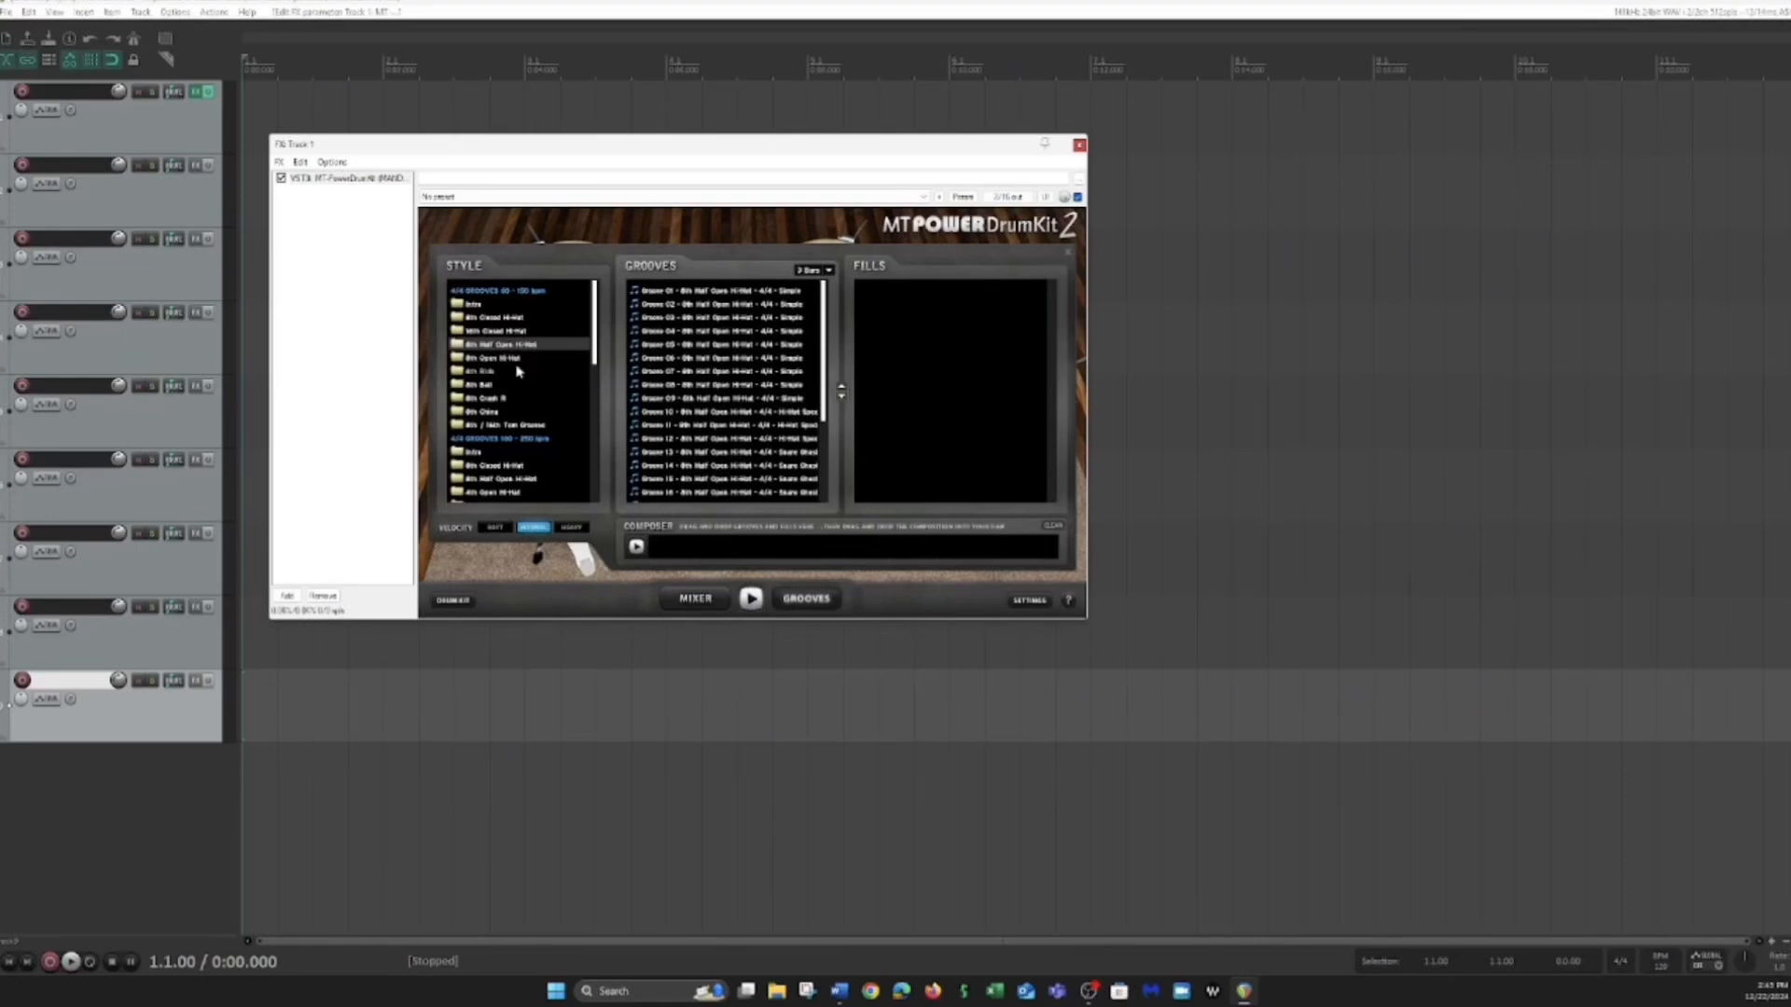
{"action": "left_click", "coordinate": [522, 358]}
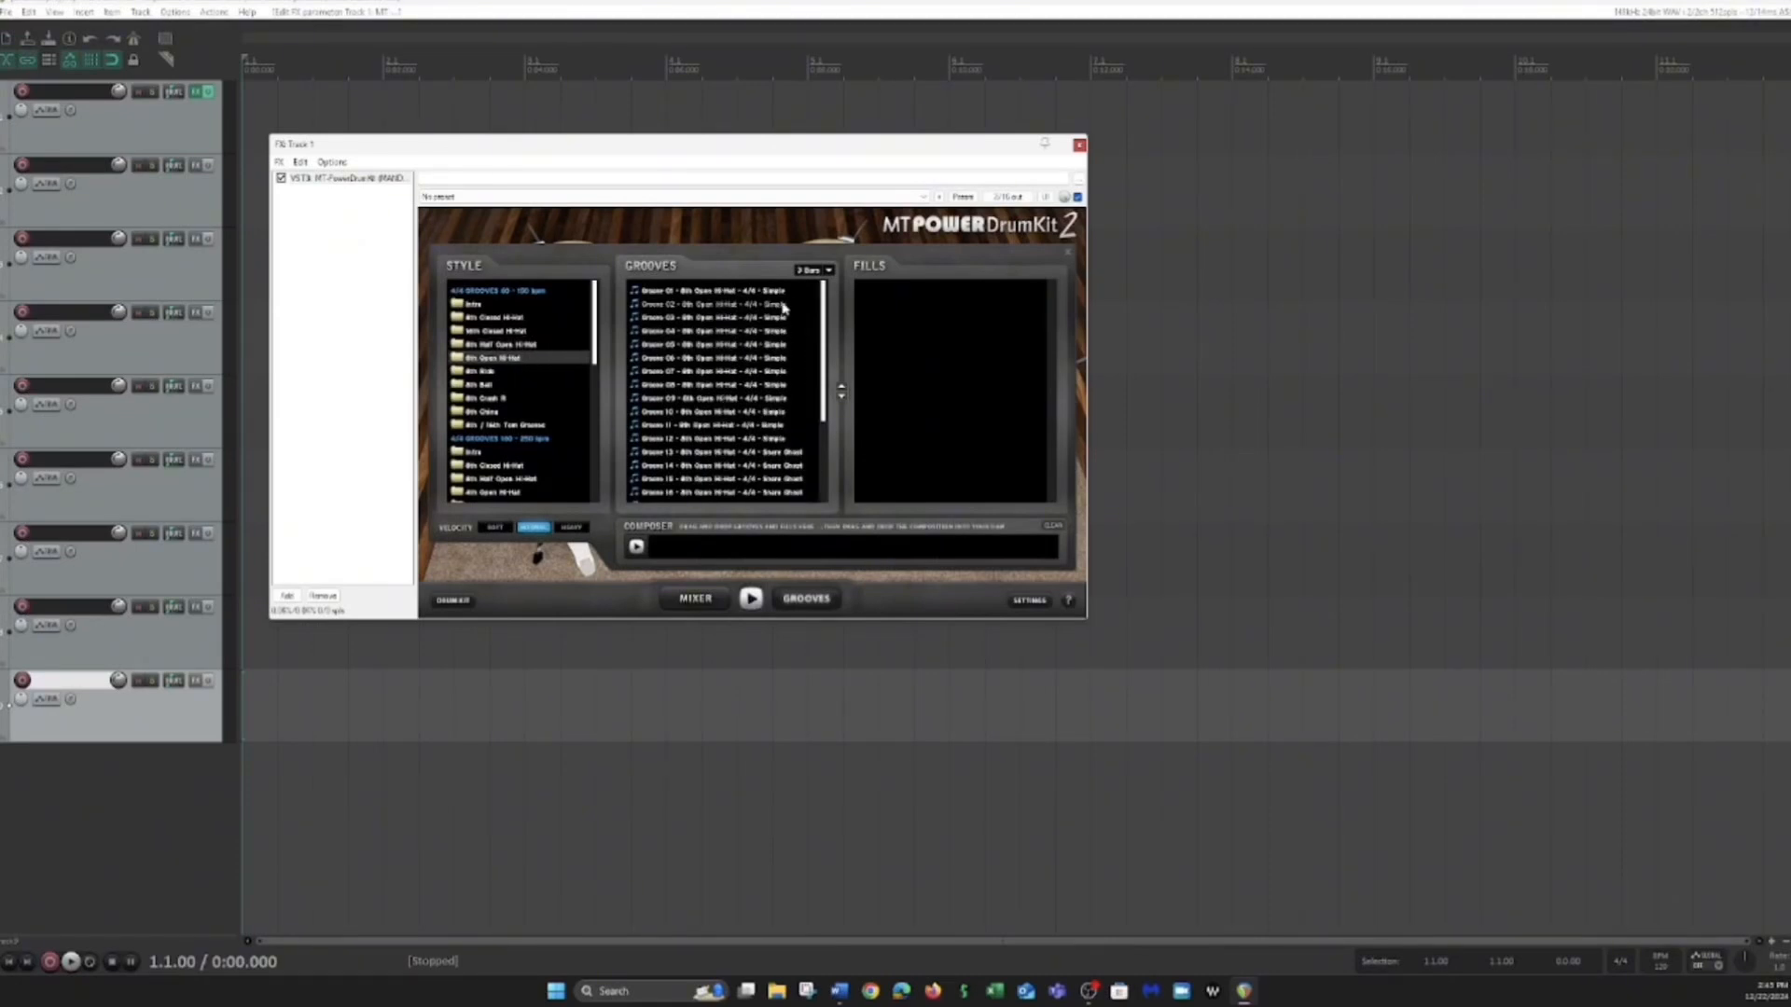
{"action": "left_click", "coordinate": [693, 292]}
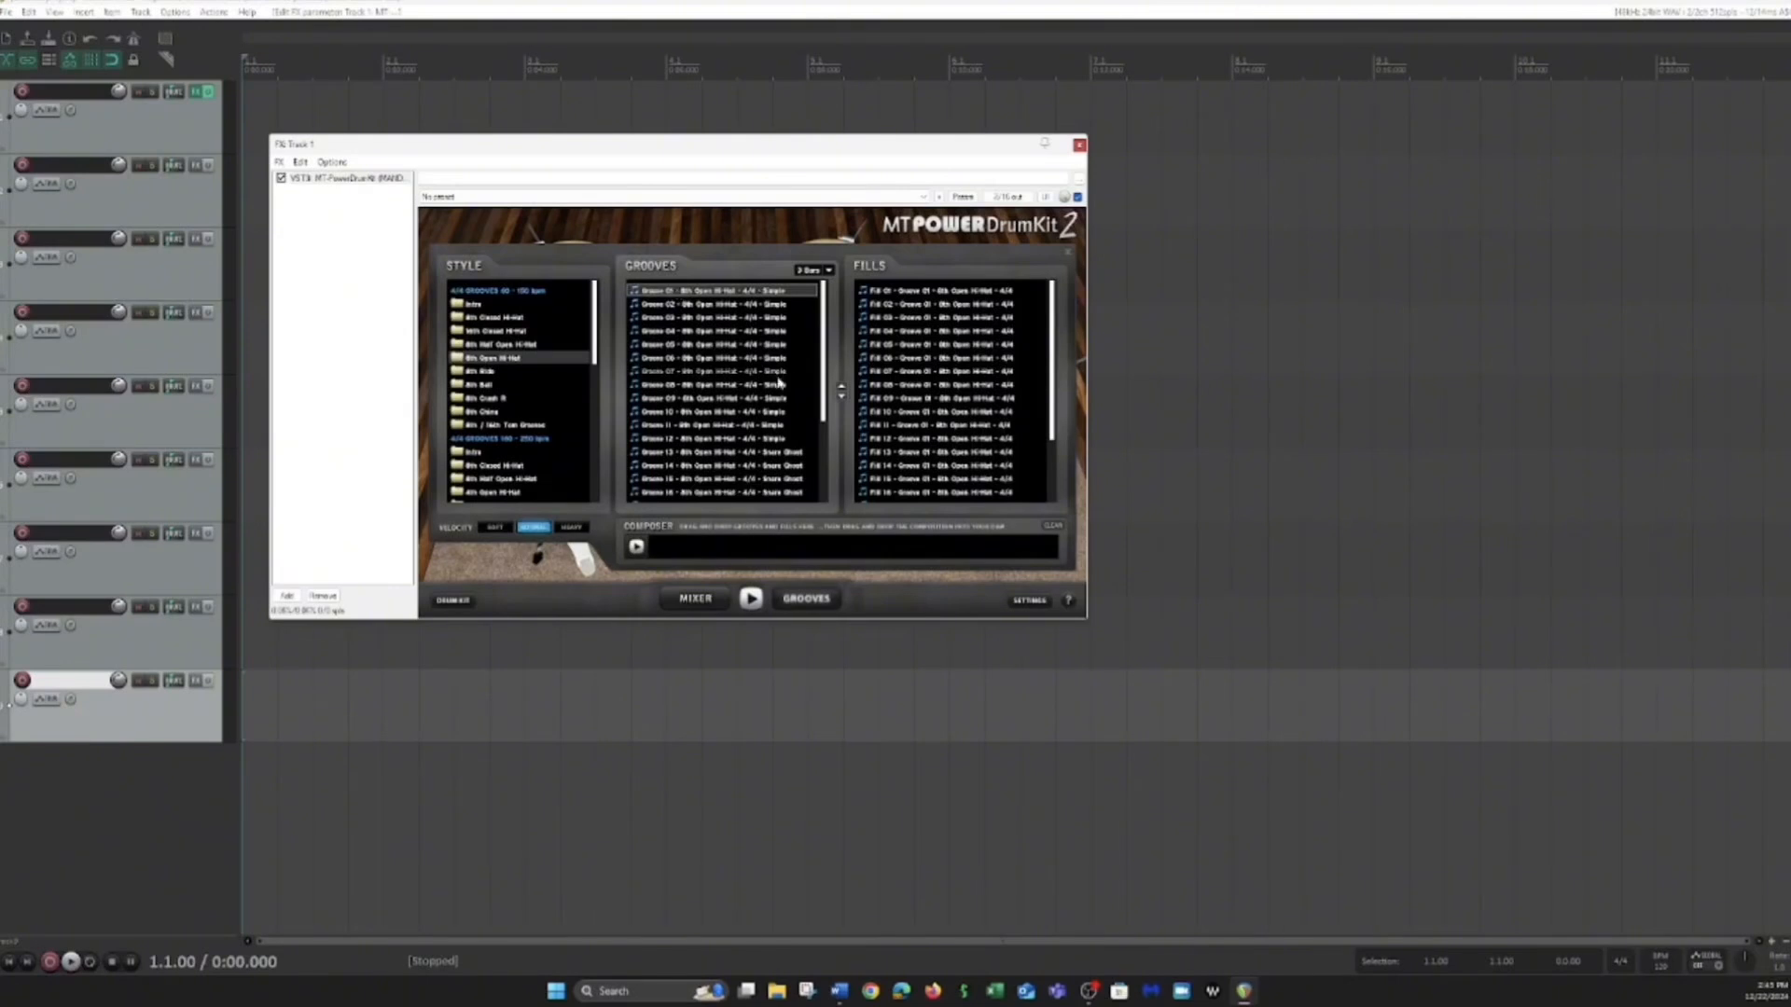
Step: Preview the selected Groove 01 at the current tempo and stop playback
{"action": "mouse_move", "coordinate": [825, 356]}
{"action": "left_mouse_down"}
{"action": "mouse_move", "coordinate": [824, 422]}
{"action": "mouse_move", "coordinate": [817, 345]}
{"action": "left_mouse_up"}
{"action": "left_click", "coordinate": [751, 599]}
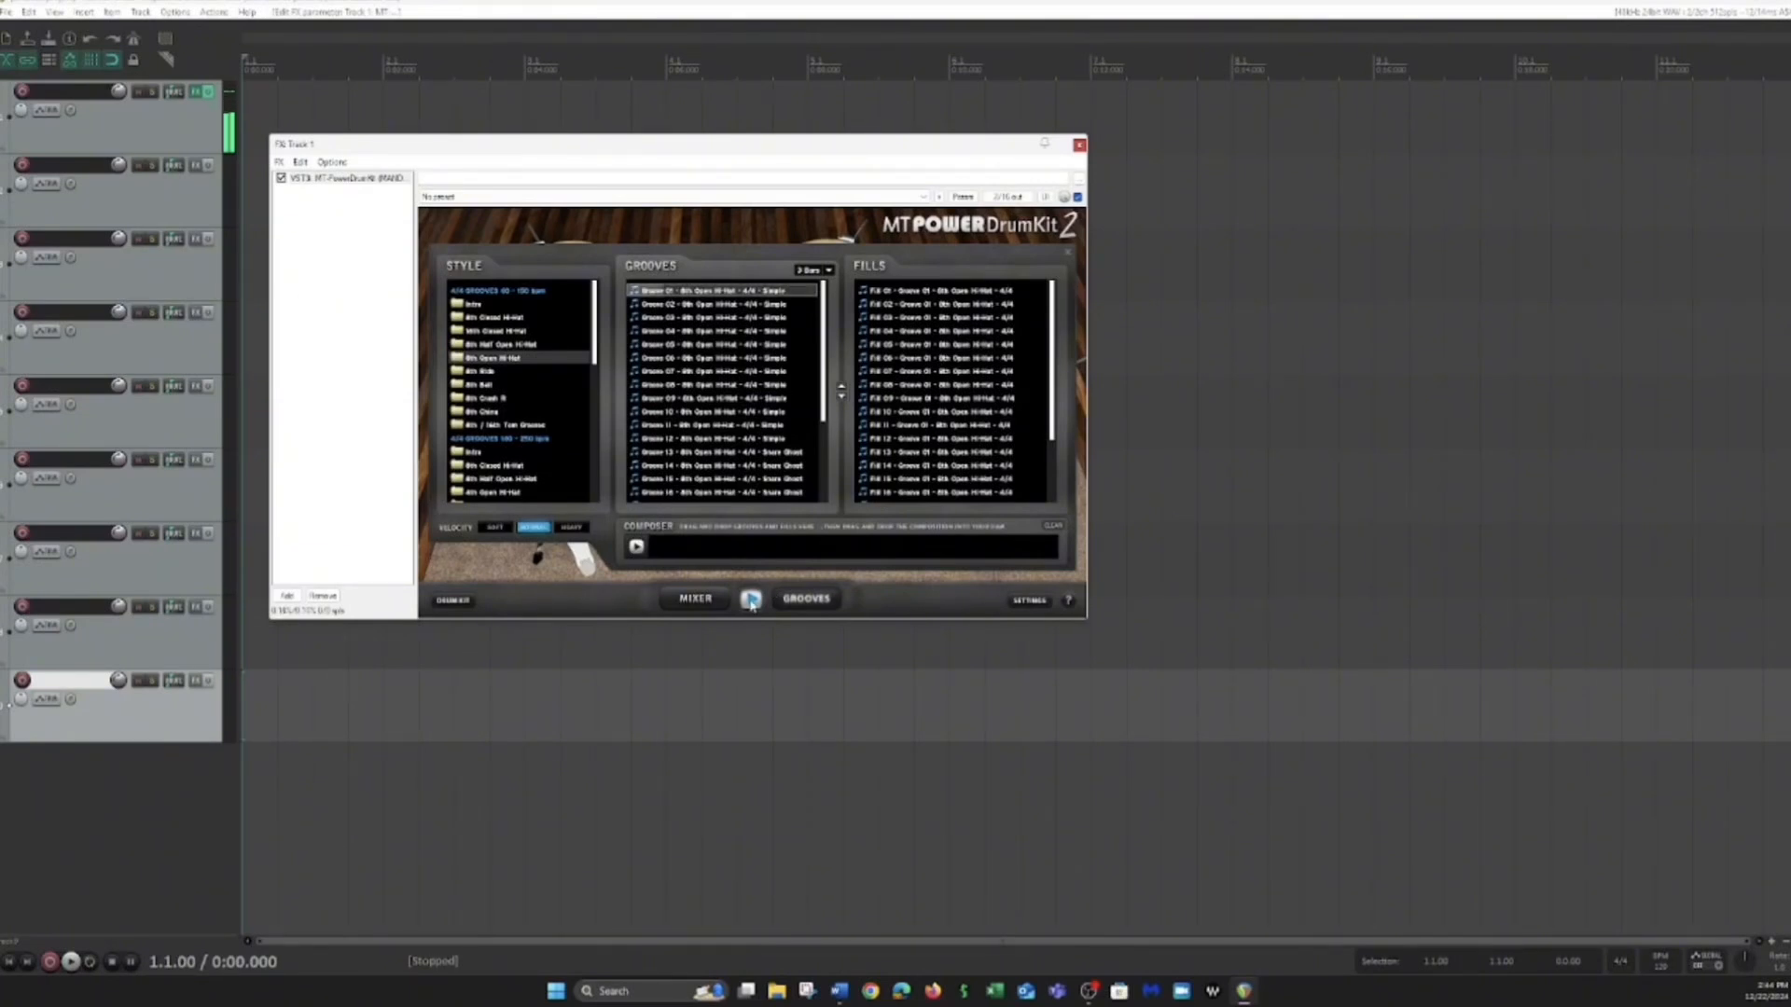
{"action": "left_click", "coordinate": [751, 600]}
Step: Set the project tempo to 130 BPM, preview Groove 01, and start and stop project playback
{"action": "left_click", "coordinate": [1661, 967]}
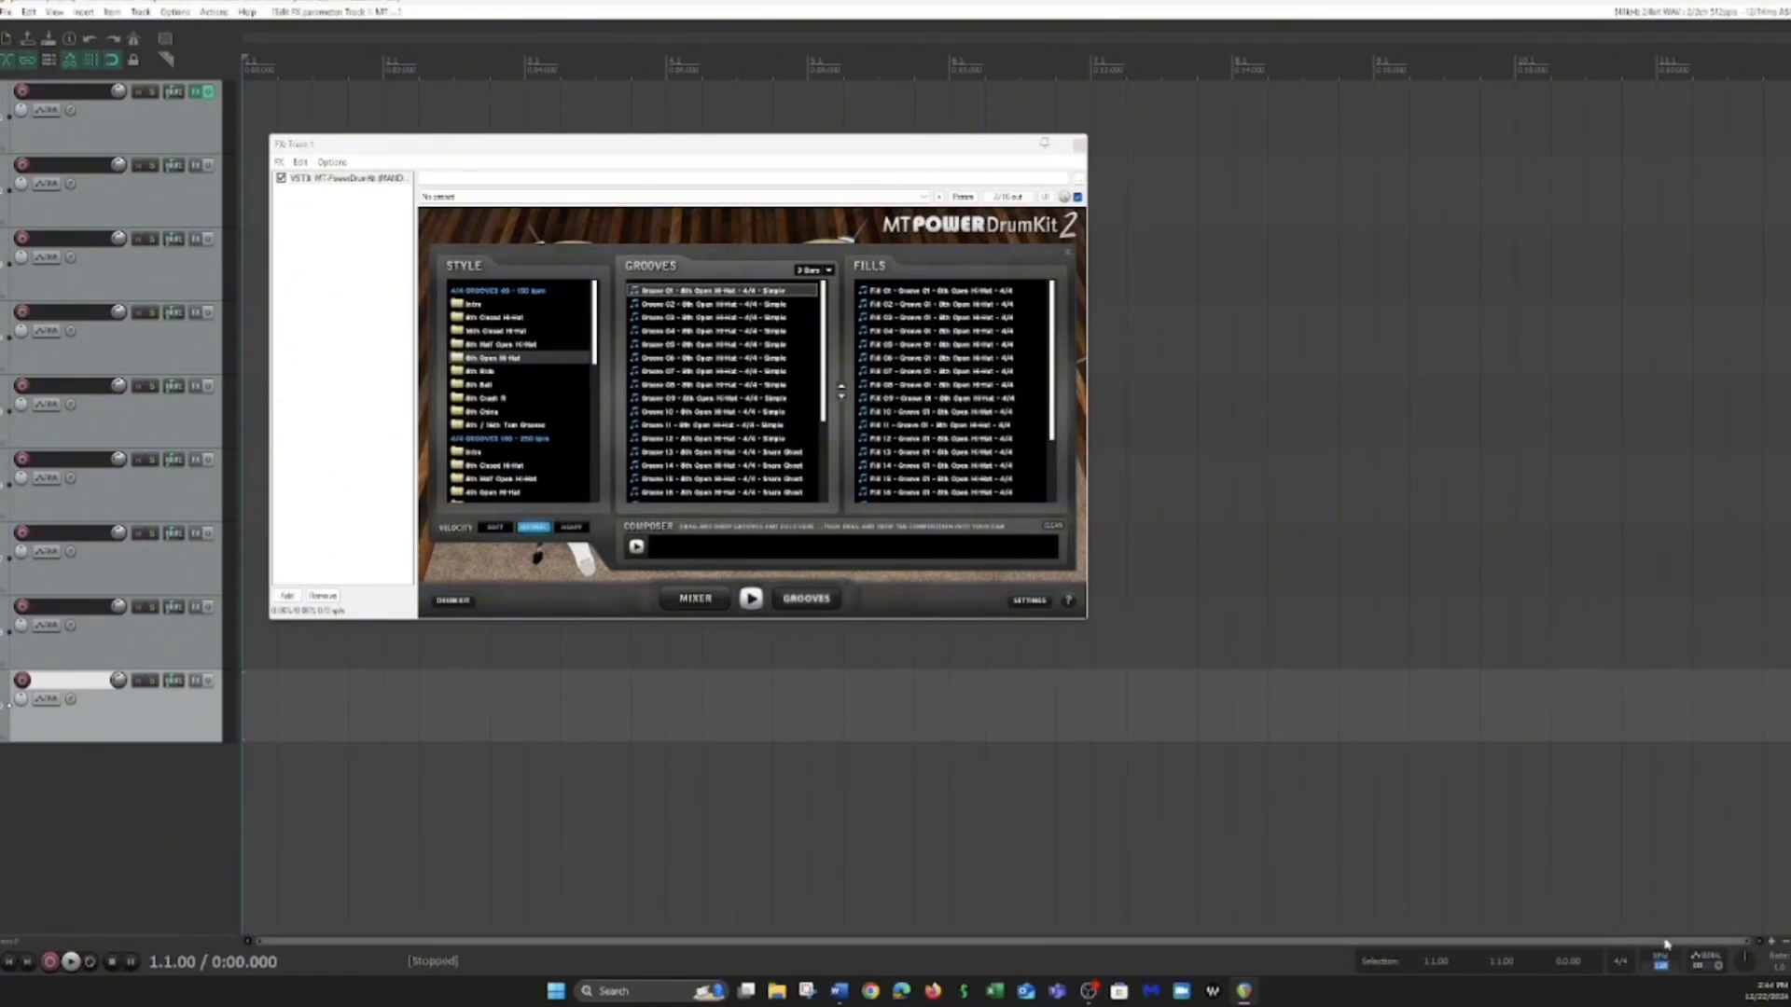
{"action": "type", "text": "1"}
{"action": "key", "text": "Return"}
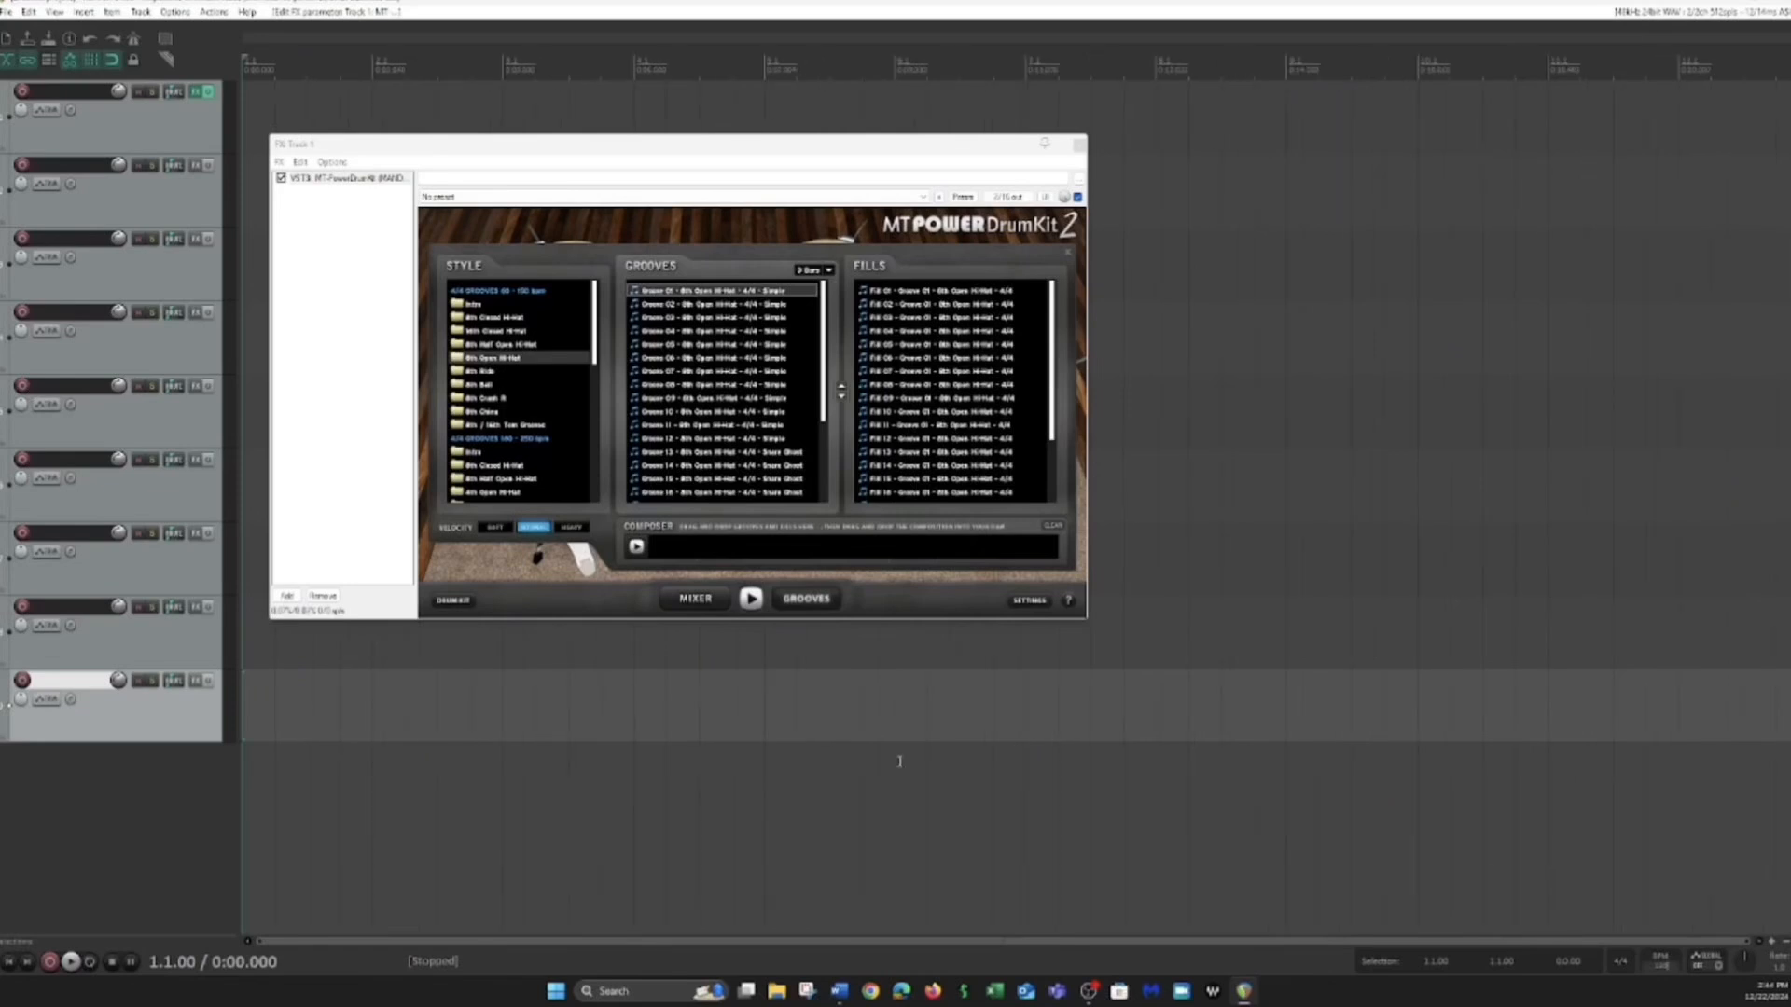
{"action": "left_click", "coordinate": [751, 600]}
{"action": "left_click", "coordinate": [751, 600]}
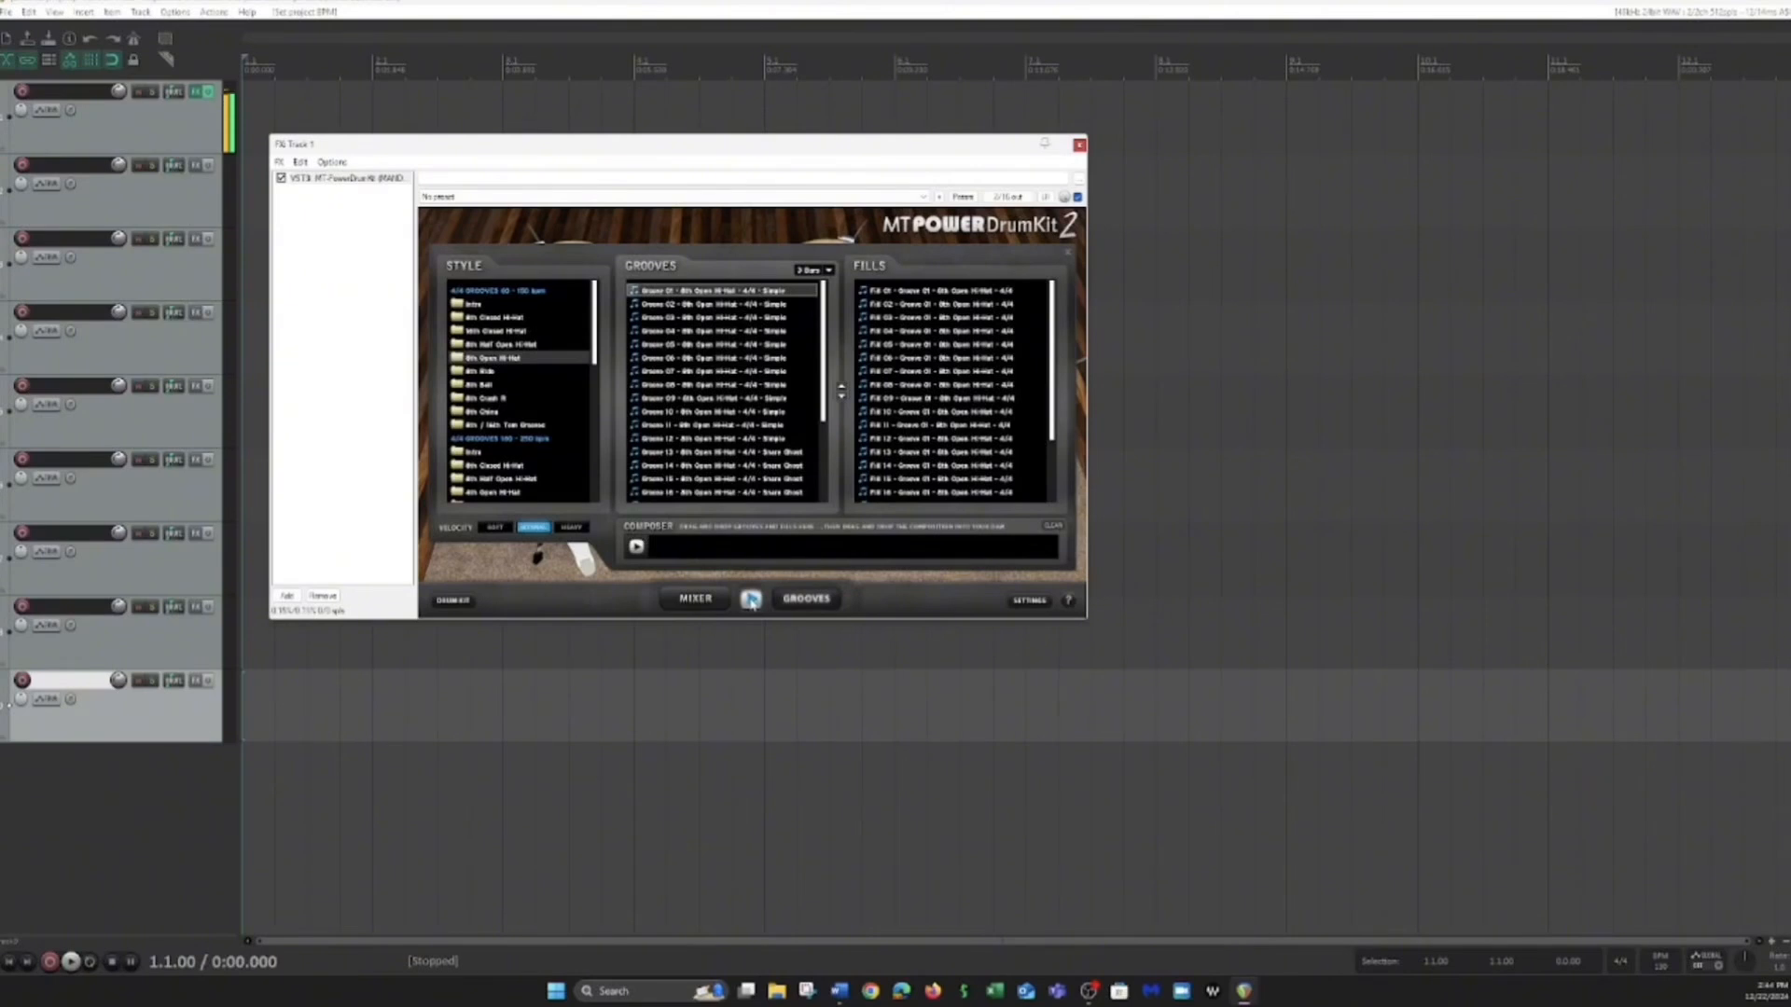
{"action": "key", "text": "space"}
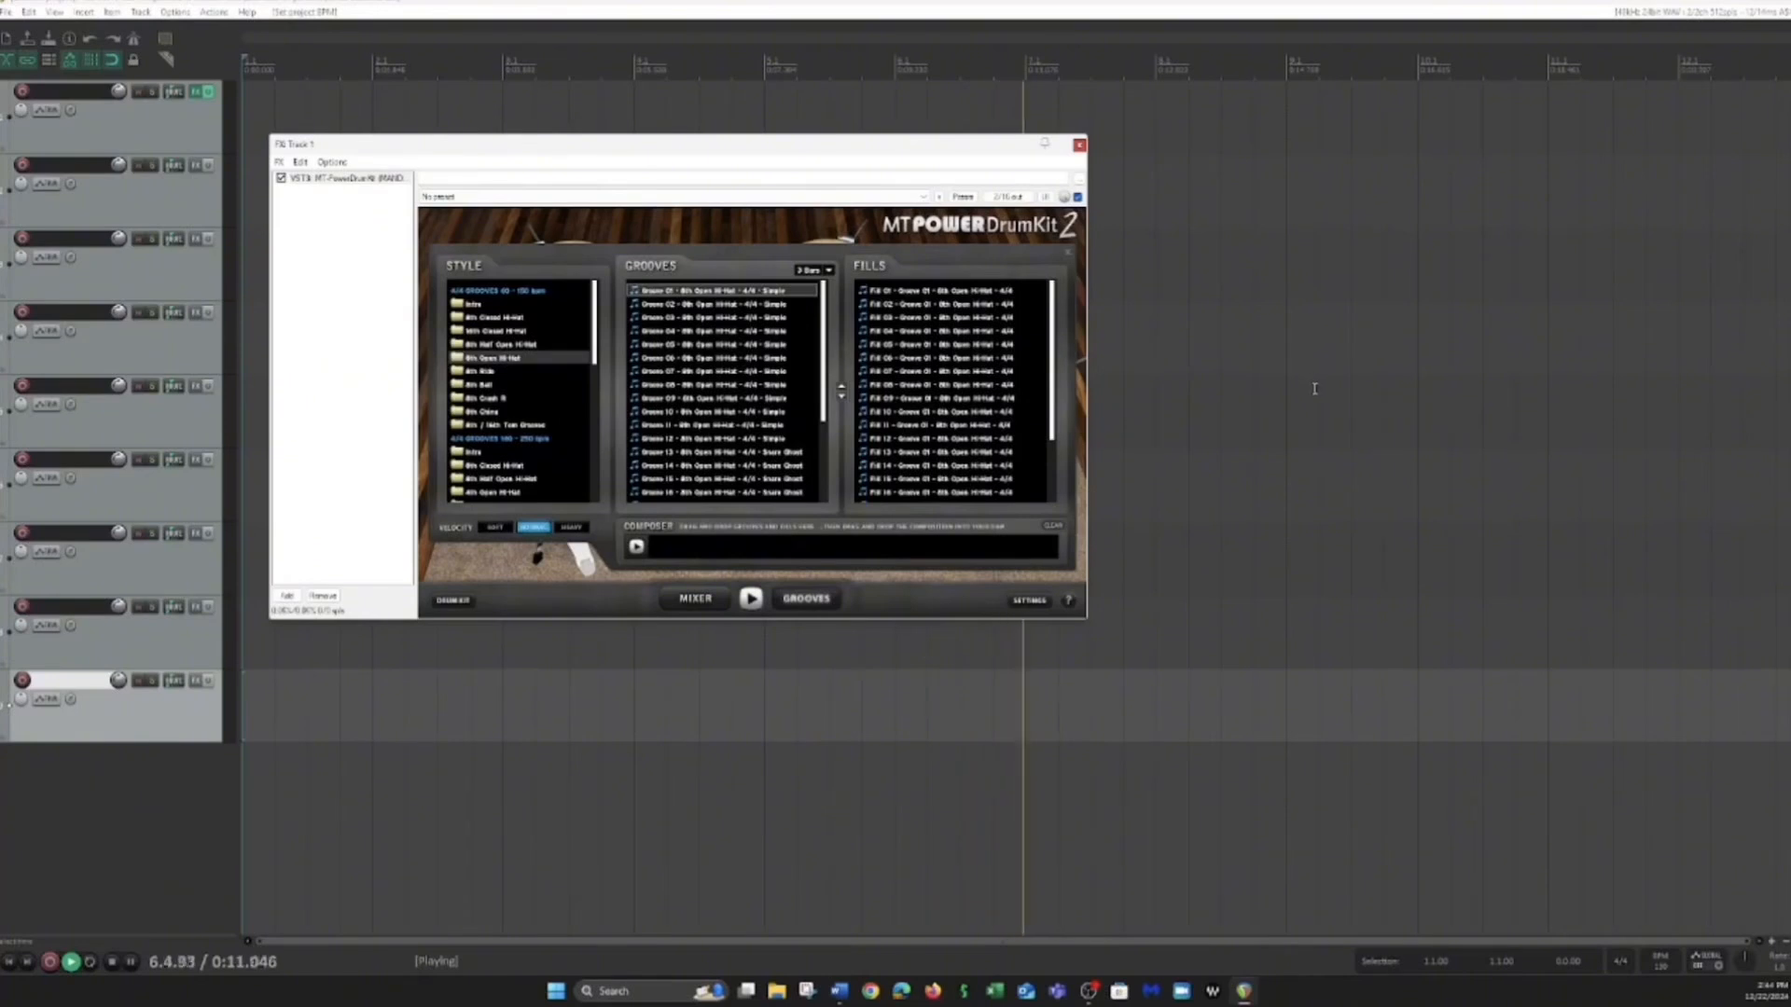
{"action": "key", "text": "space"}
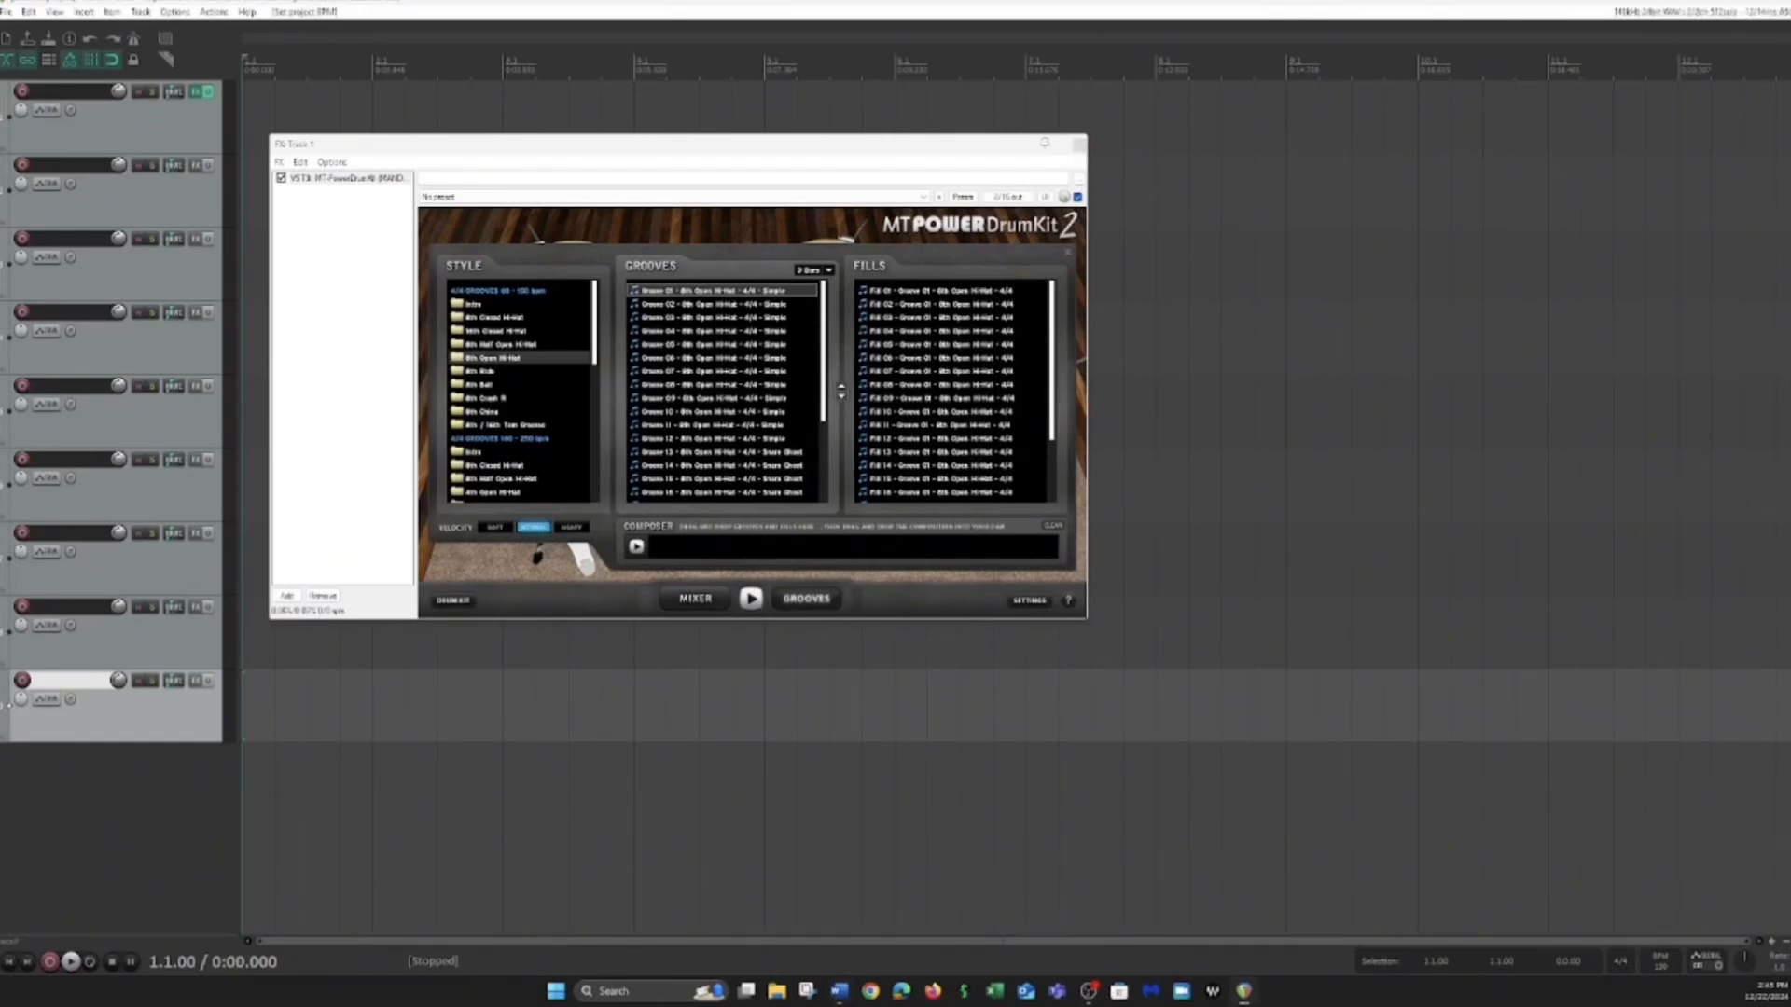
Step: Set the project tempo to 125 BPM and preview Groove 01
{"action": "key", "text": "alt+Tab"}
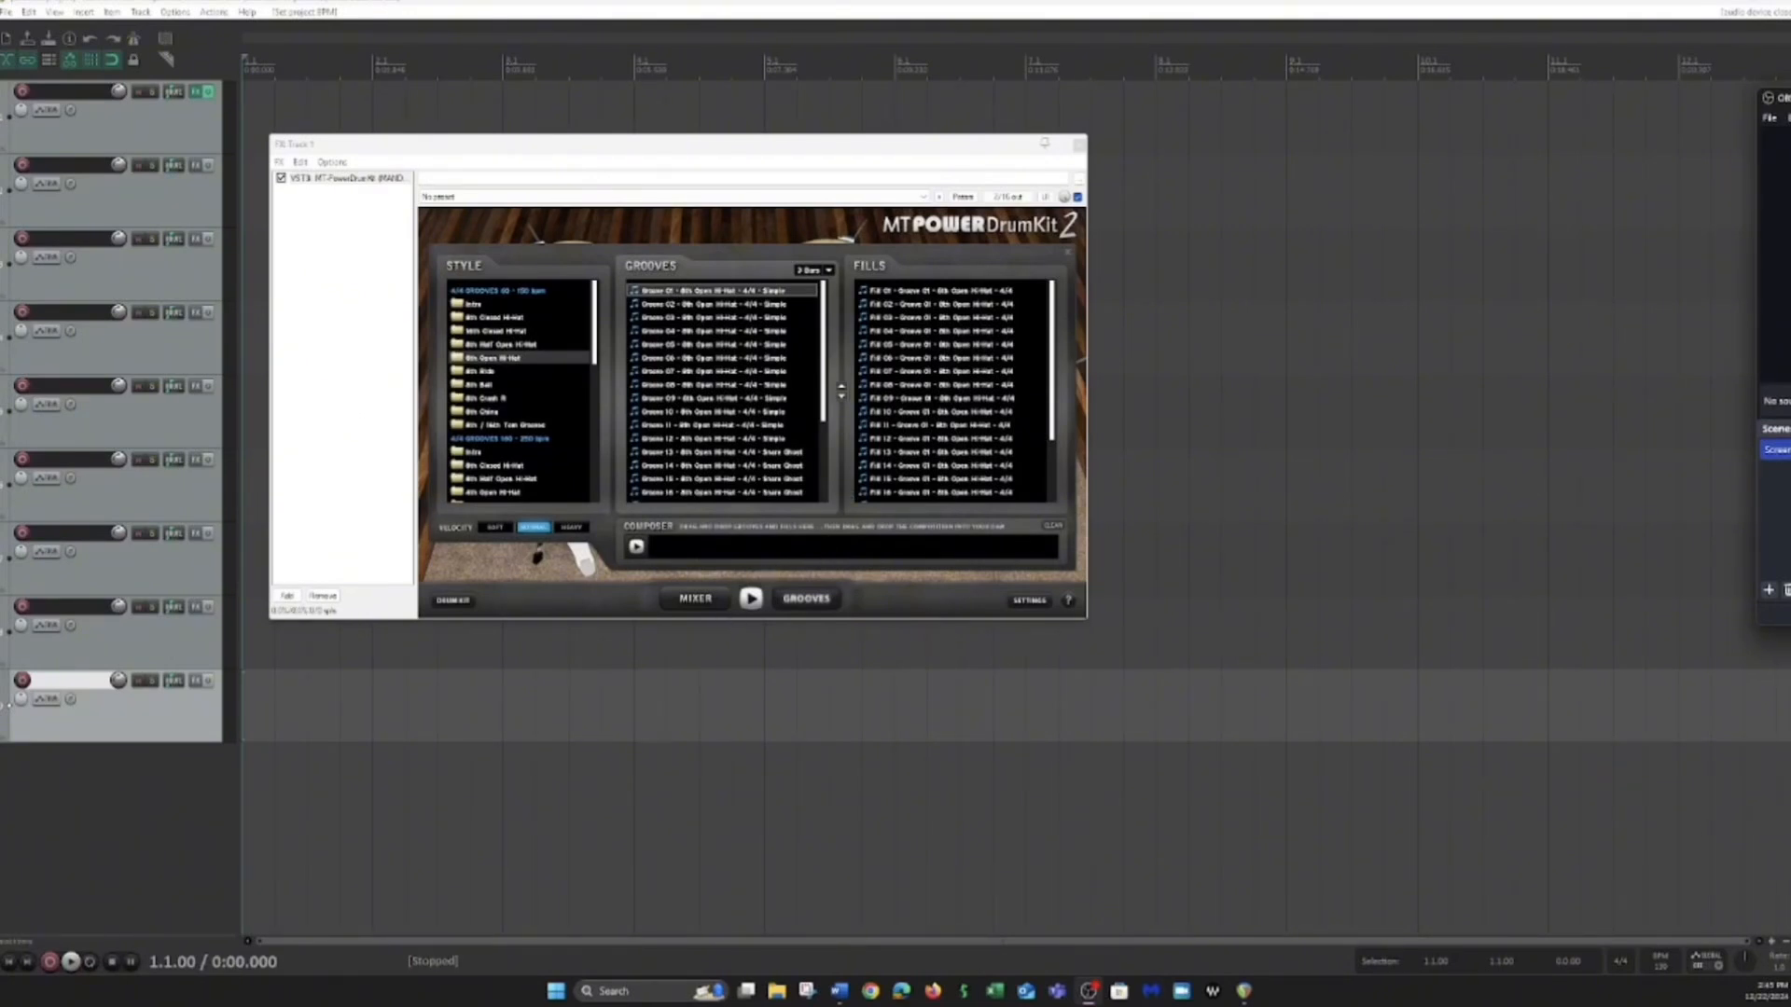
{"action": "left_click", "coordinate": [1666, 967]}
{"action": "key", "text": "BackSpace"}
{"action": "type", "text": "125"}
{"action": "key", "text": "Return"}
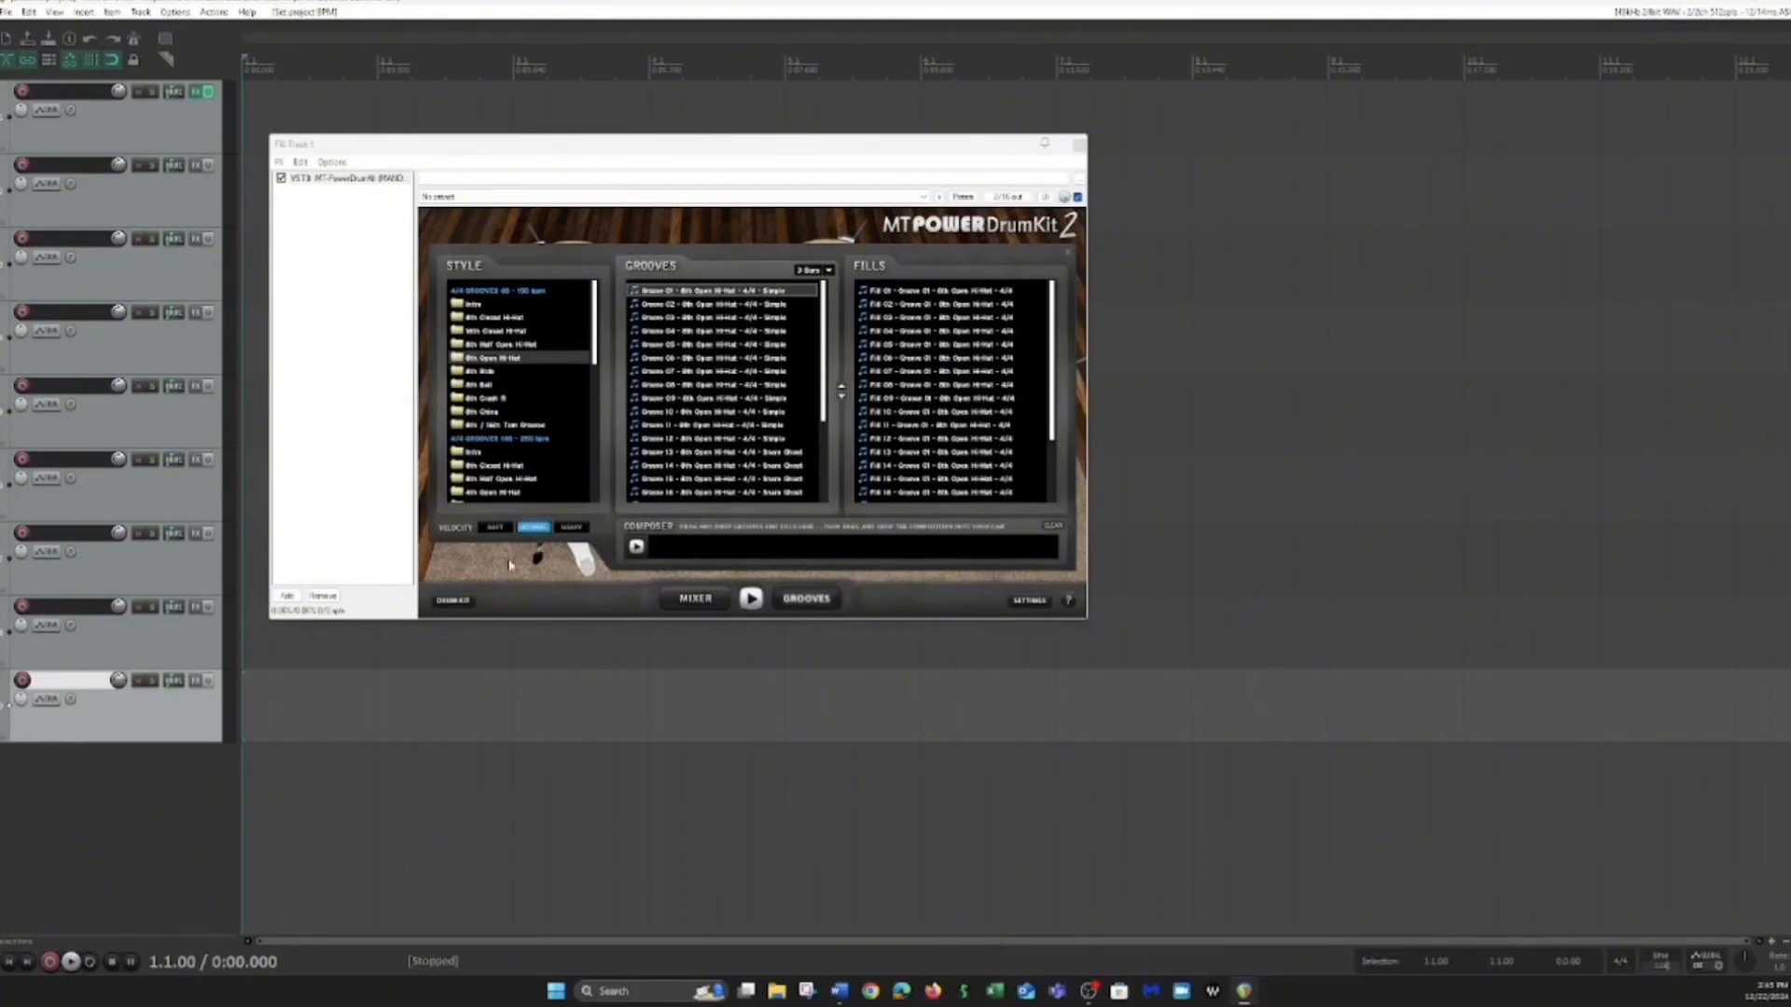
{"action": "left_click", "coordinate": [752, 599]}
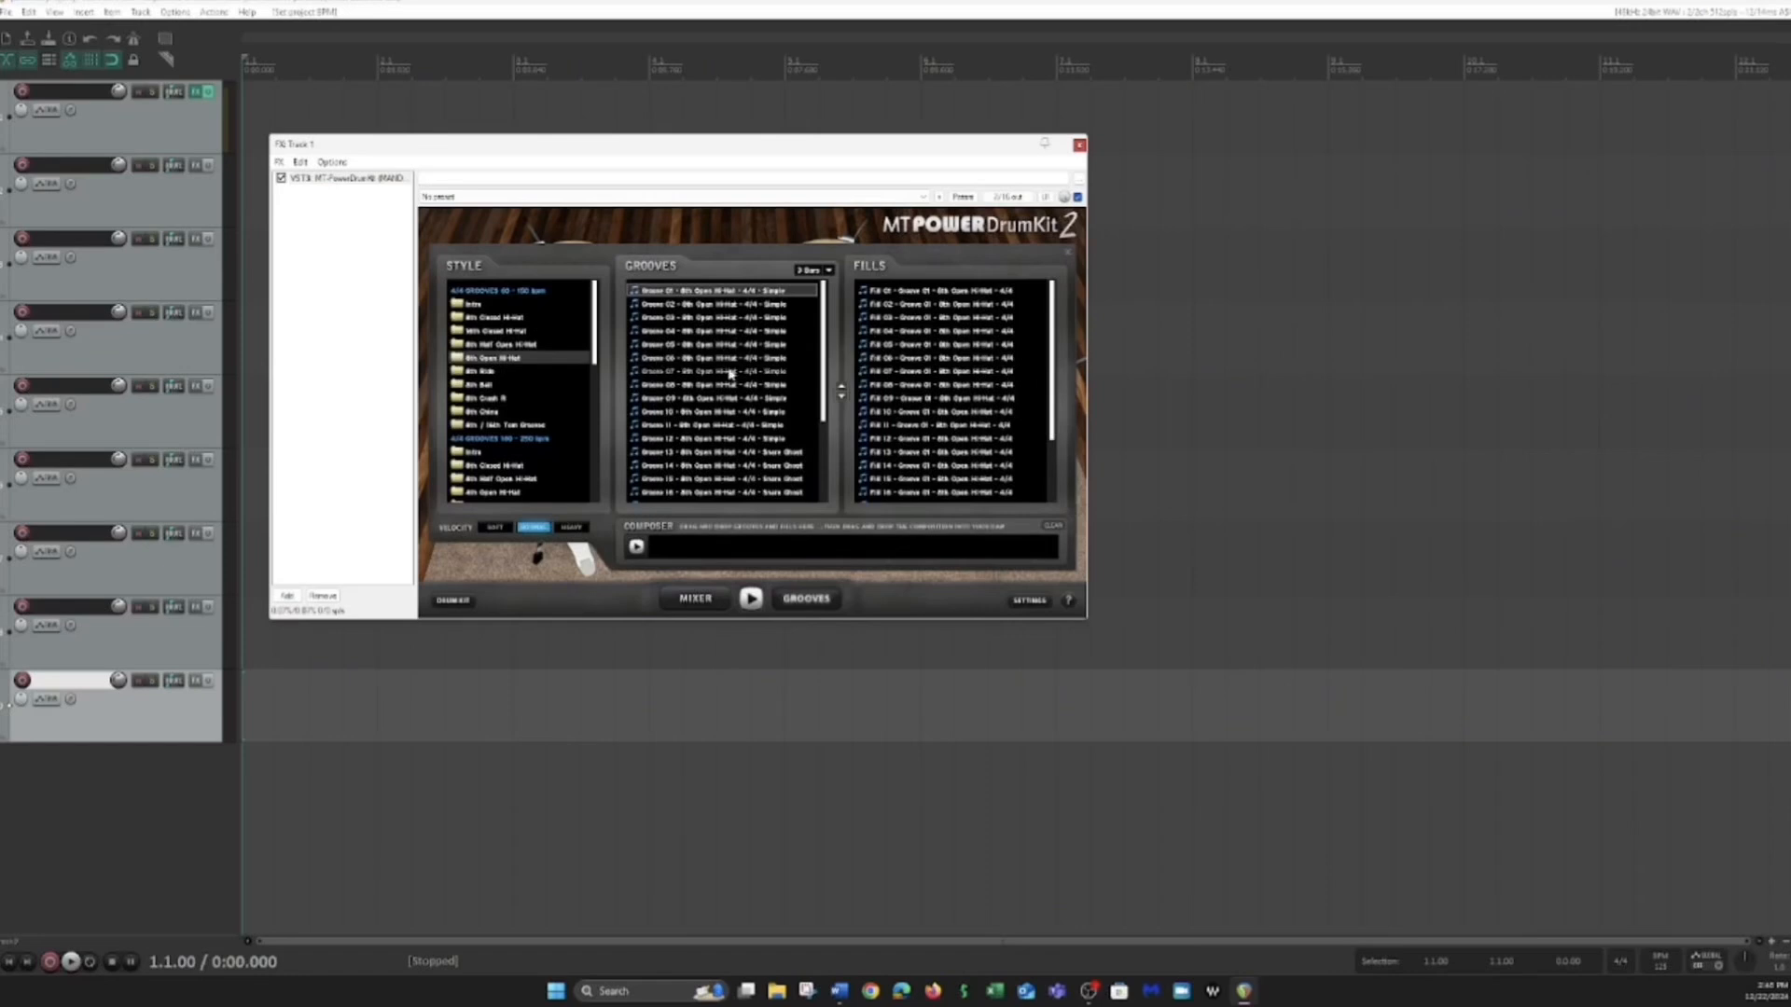
Step: Preview Groove 02 of the 8th Open Hi-Hat style and compare it with Groove 01, leaving Groove 01 selected
{"action": "left_click", "coordinate": [746, 305]}
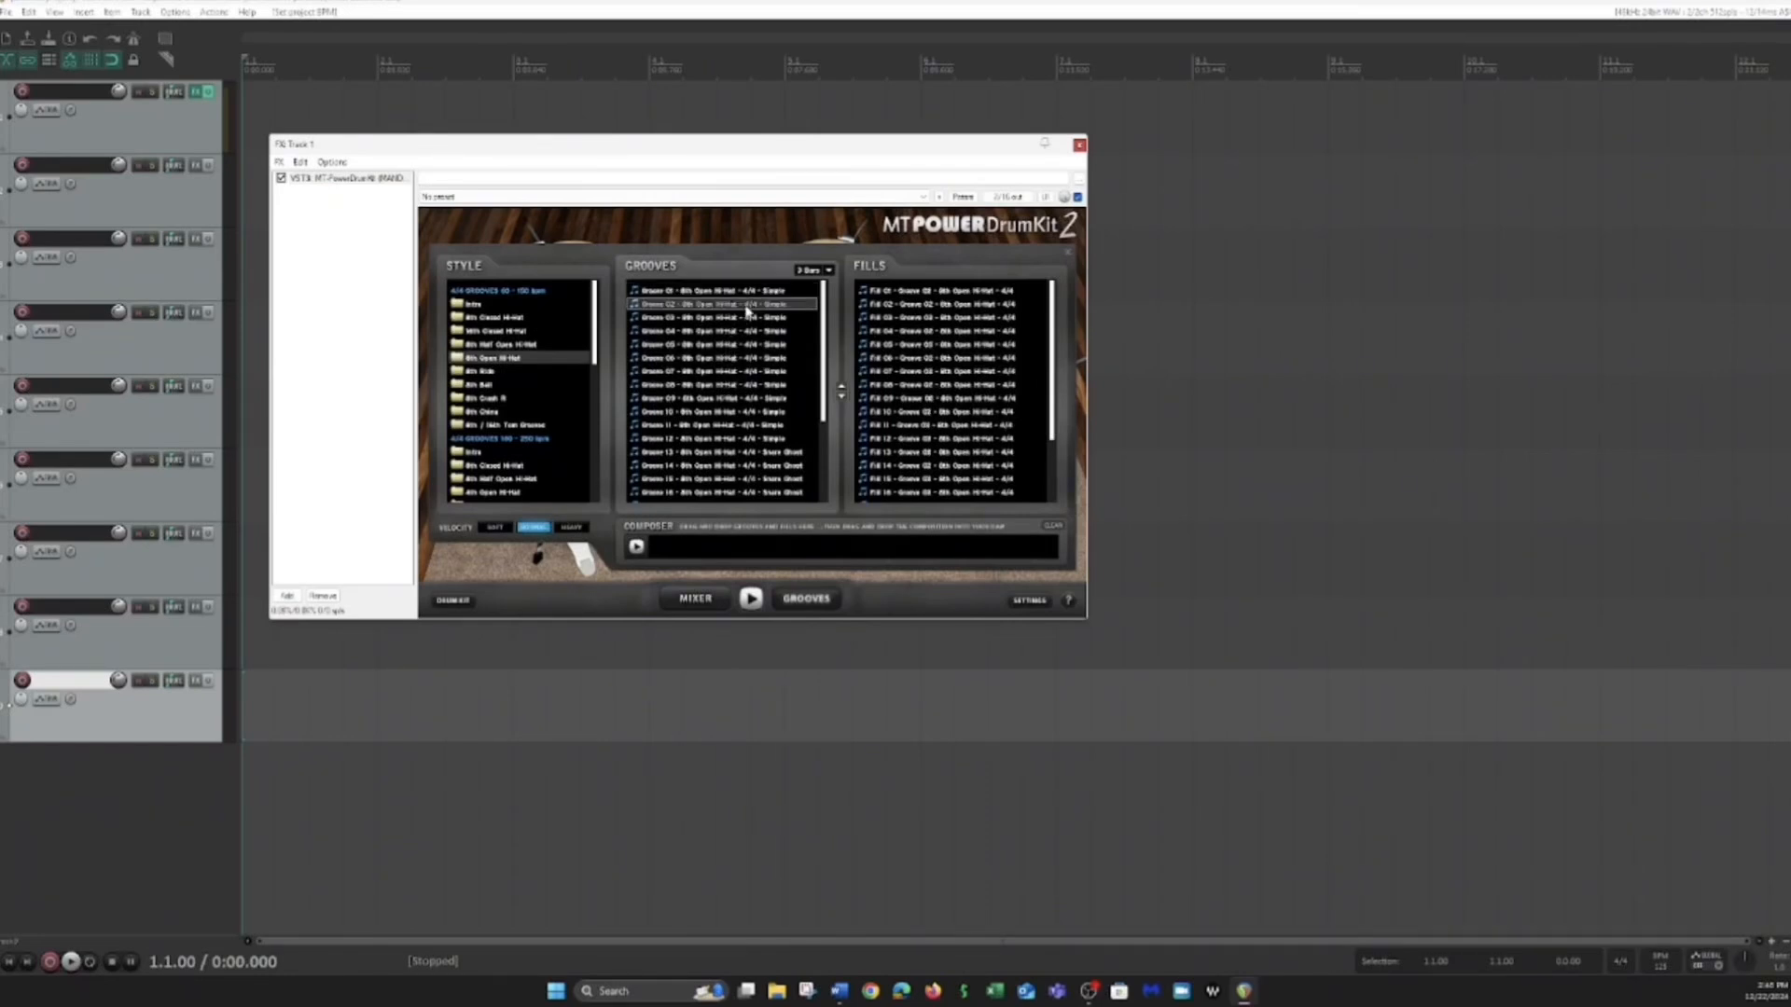
{"action": "left_click", "coordinate": [751, 600]}
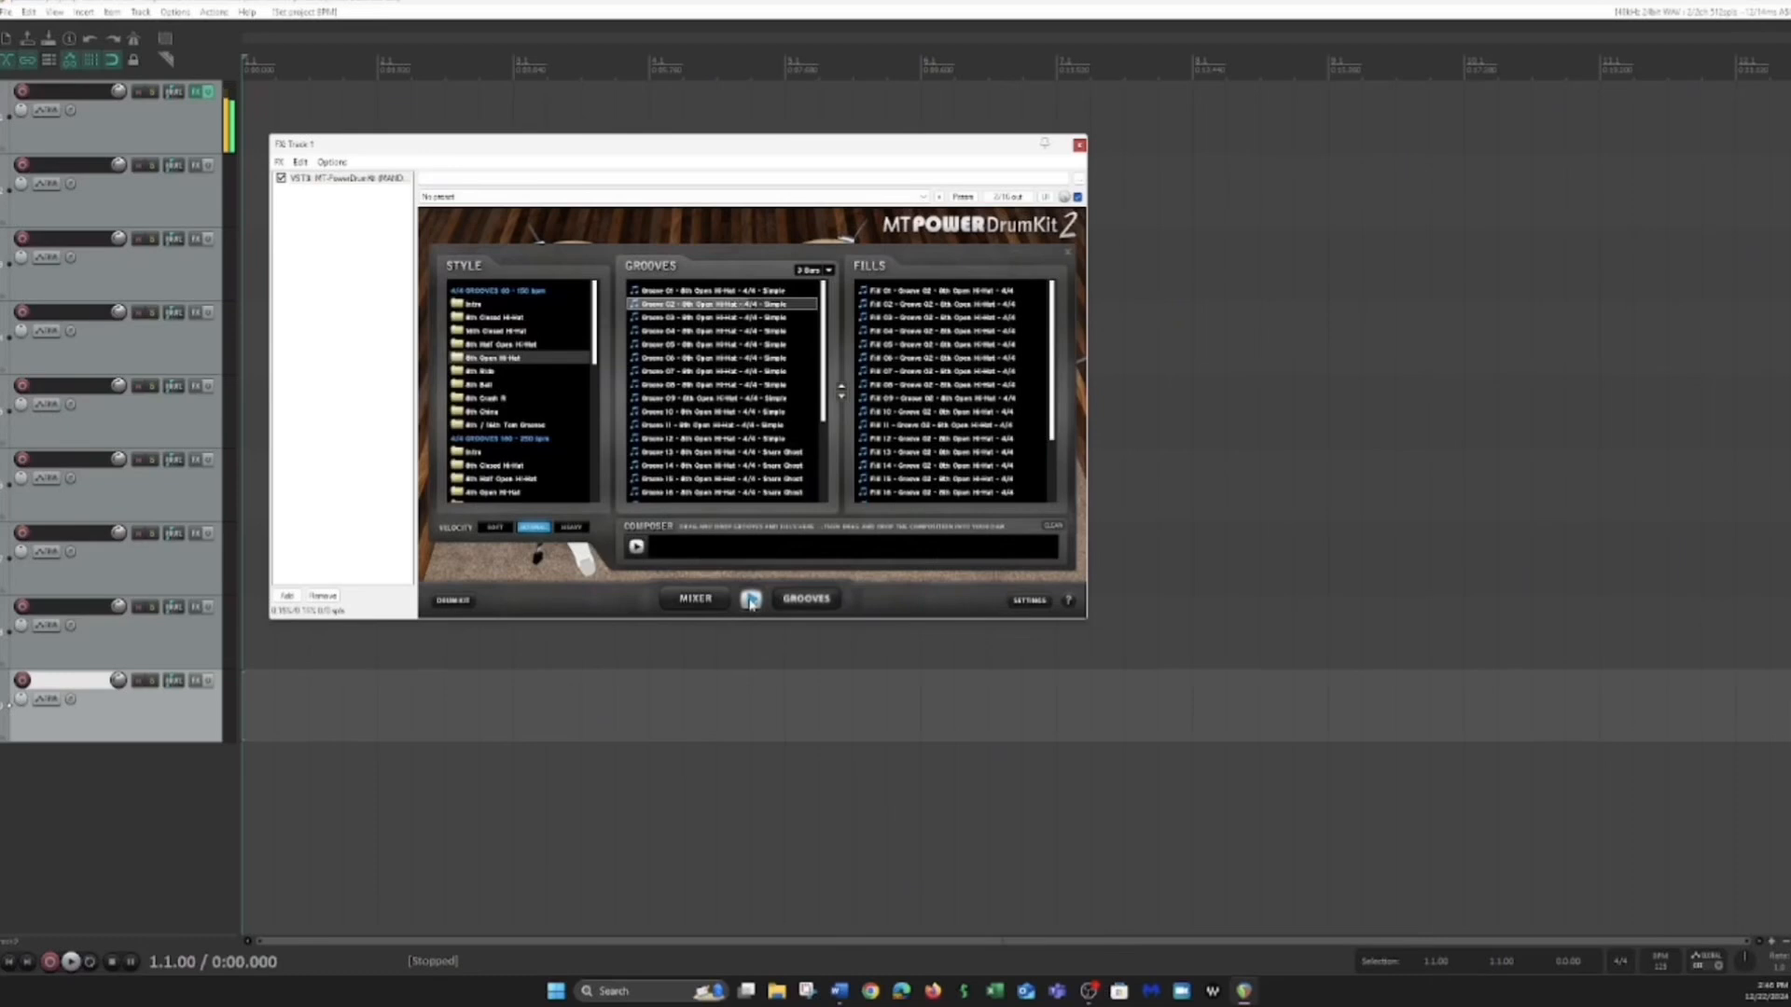
{"action": "left_click", "coordinate": [751, 601]}
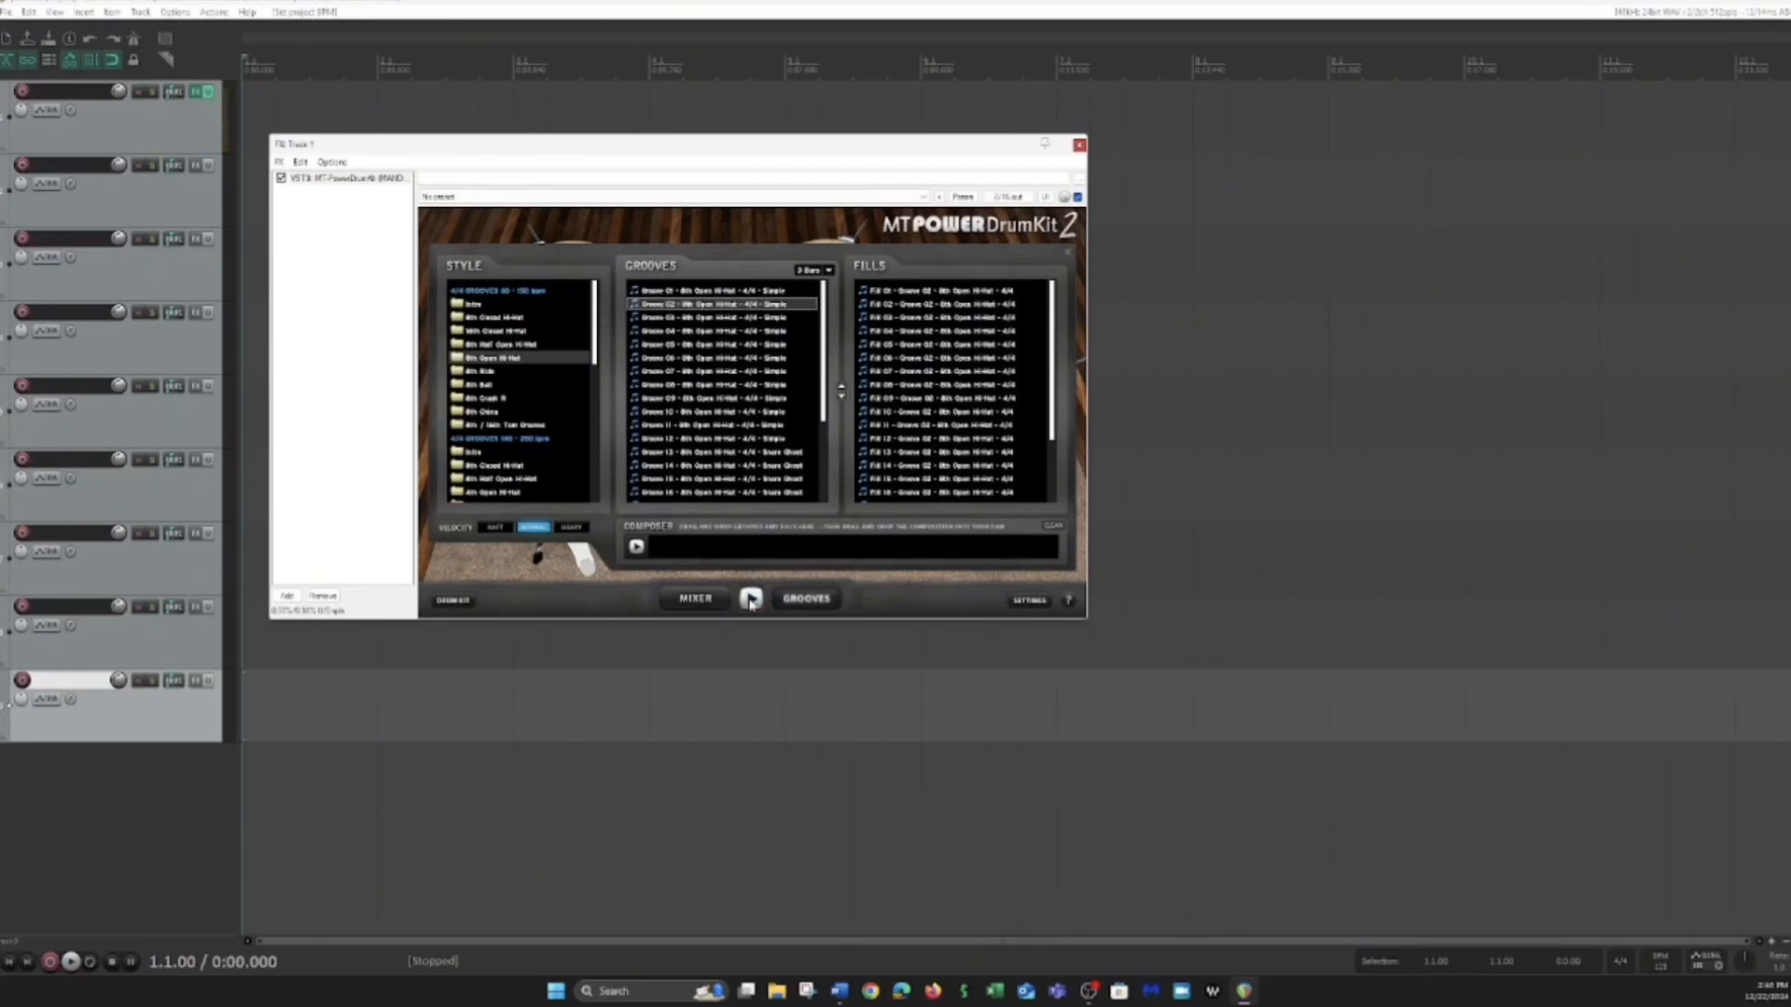
{"action": "left_click", "coordinate": [745, 291]}
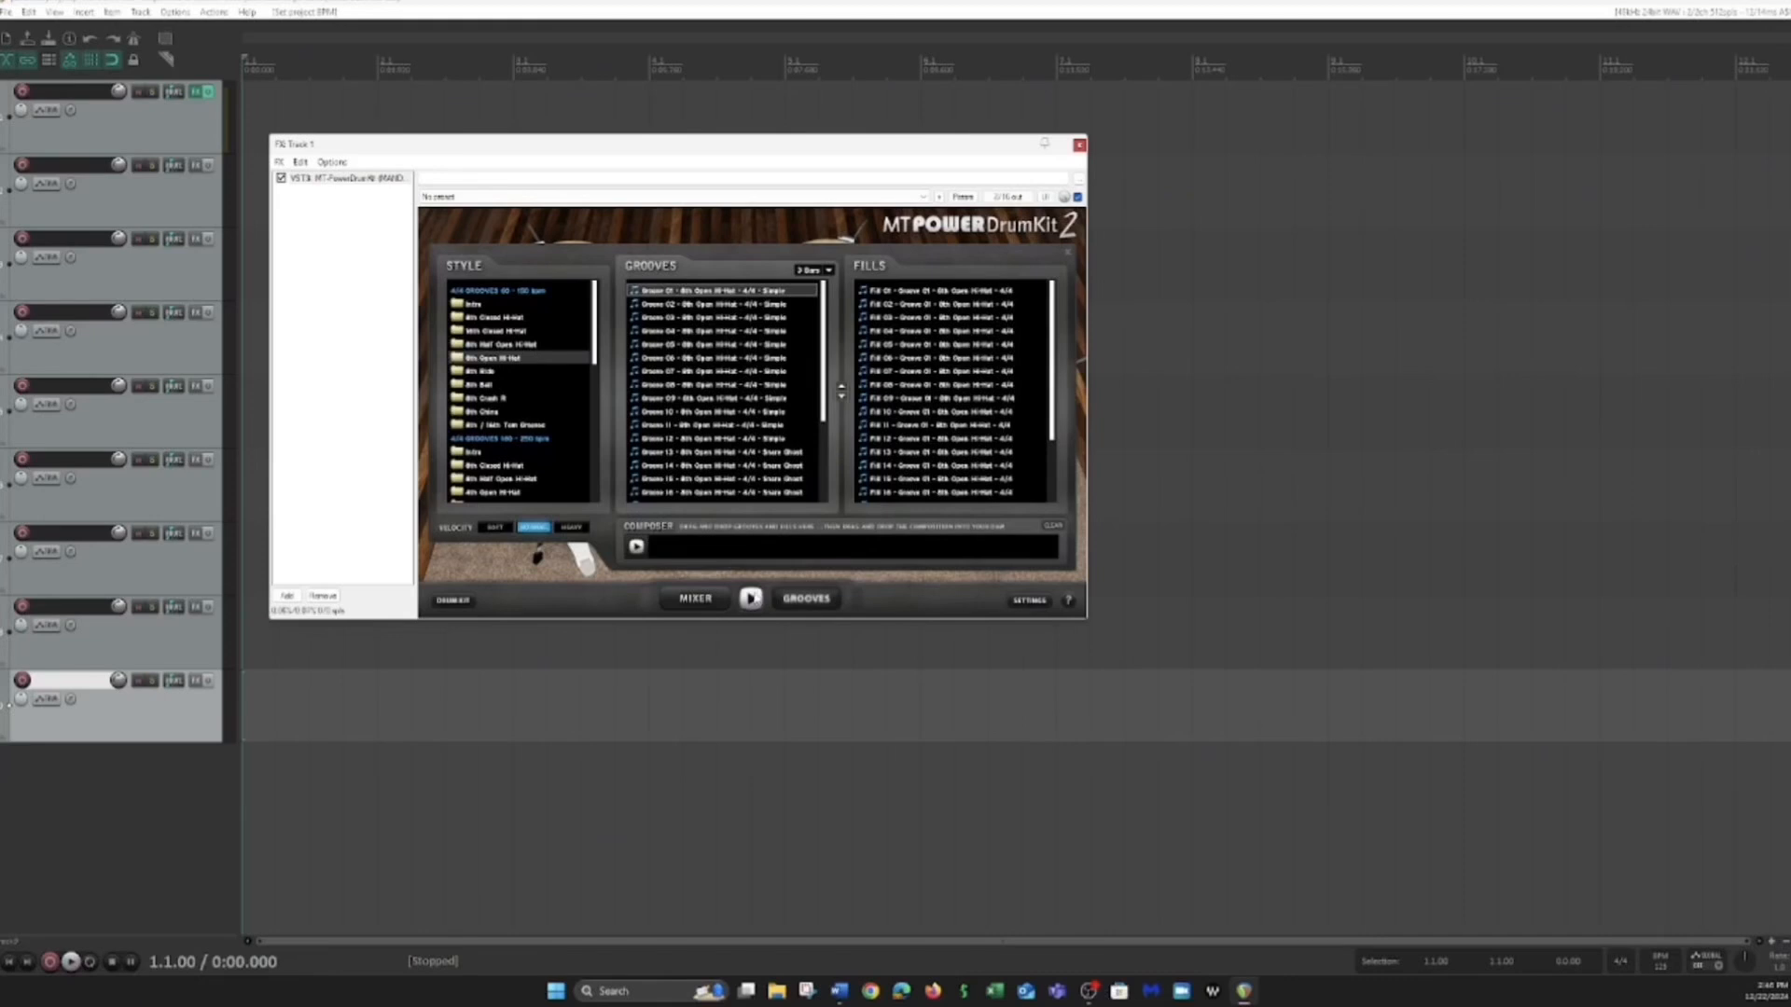
{"action": "left_click", "coordinate": [752, 599]}
{"action": "left_click", "coordinate": [751, 598]}
Step: Set the project tempo to 127 BPM and preview Groove 01
{"action": "left_click", "coordinate": [1661, 967]}
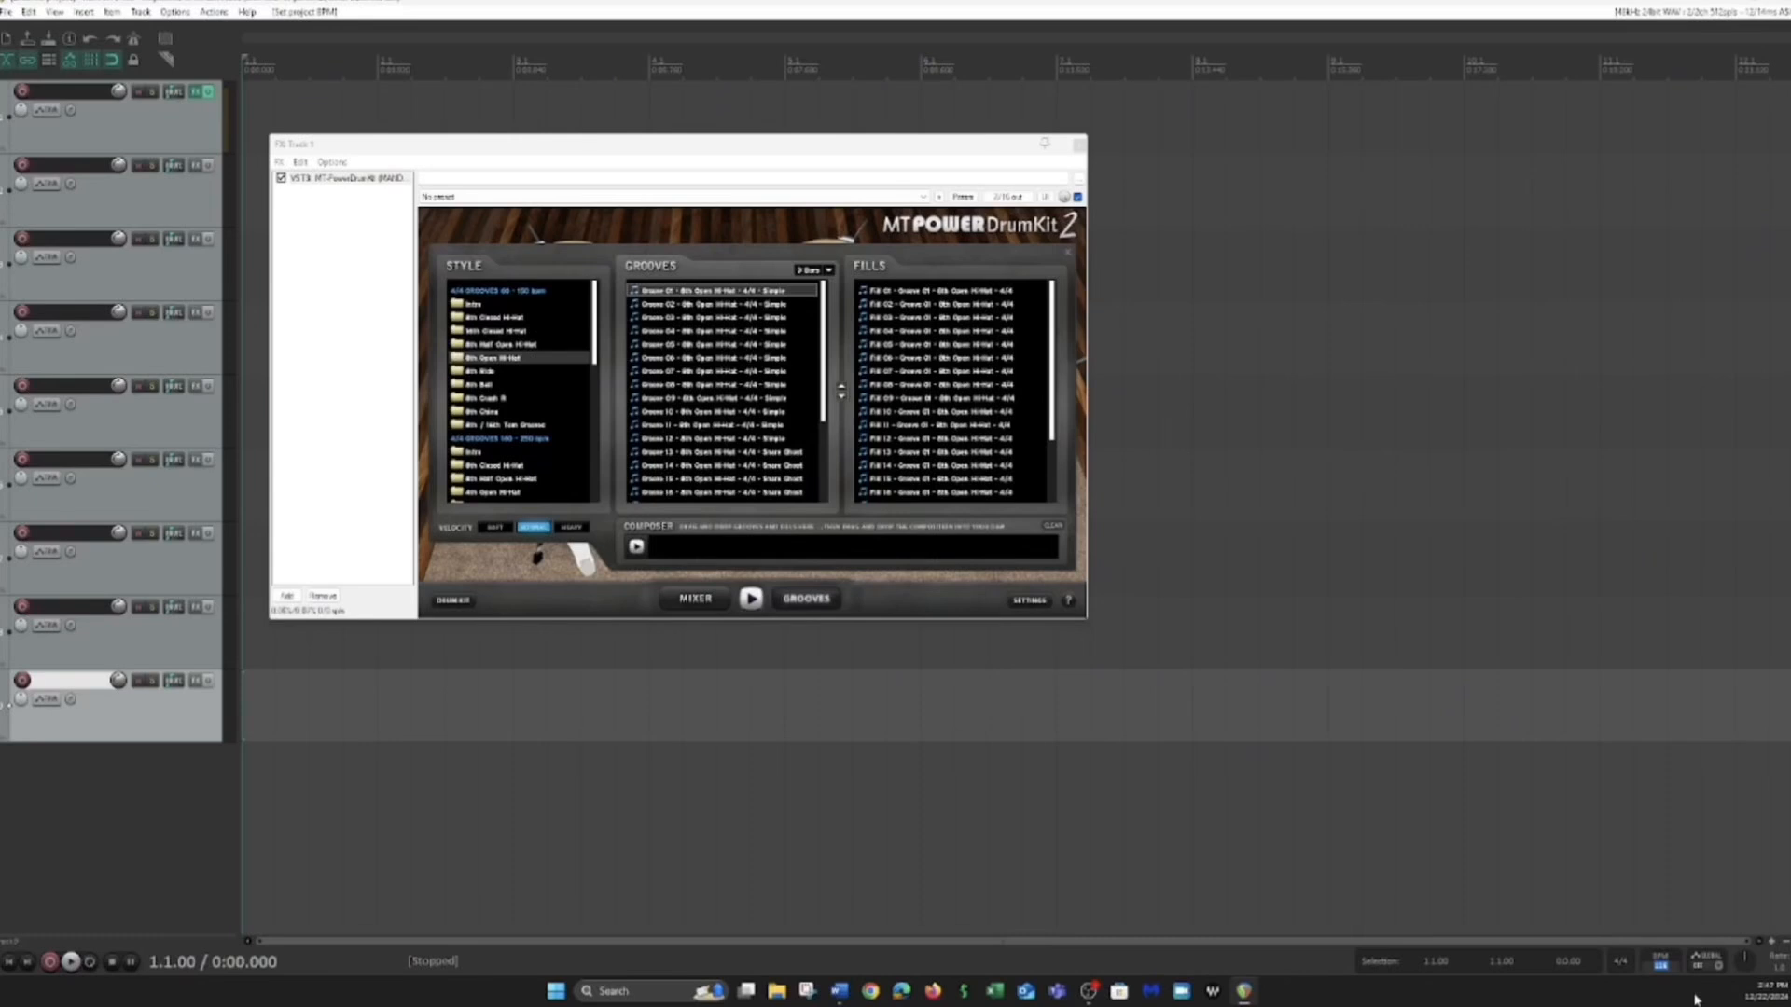
{"action": "key", "text": "BackSpace"}
{"action": "type", "text": "127"}
{"action": "key", "text": "Return"}
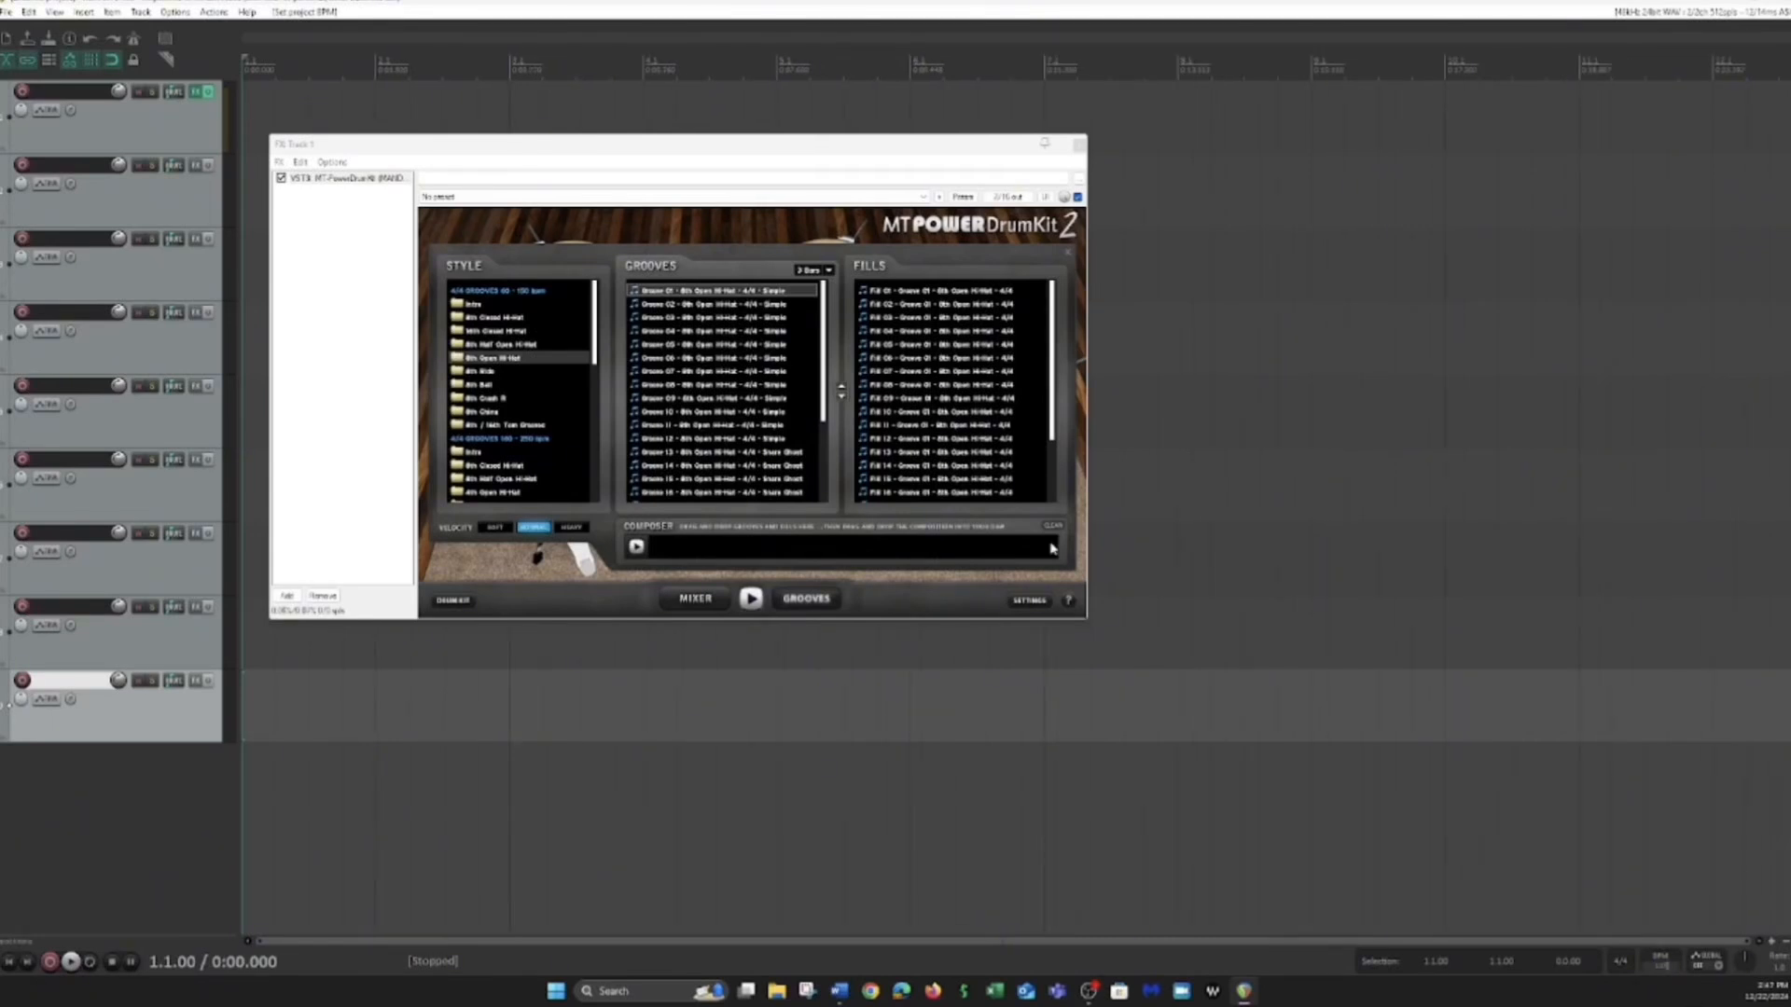
{"action": "left_click", "coordinate": [752, 600]}
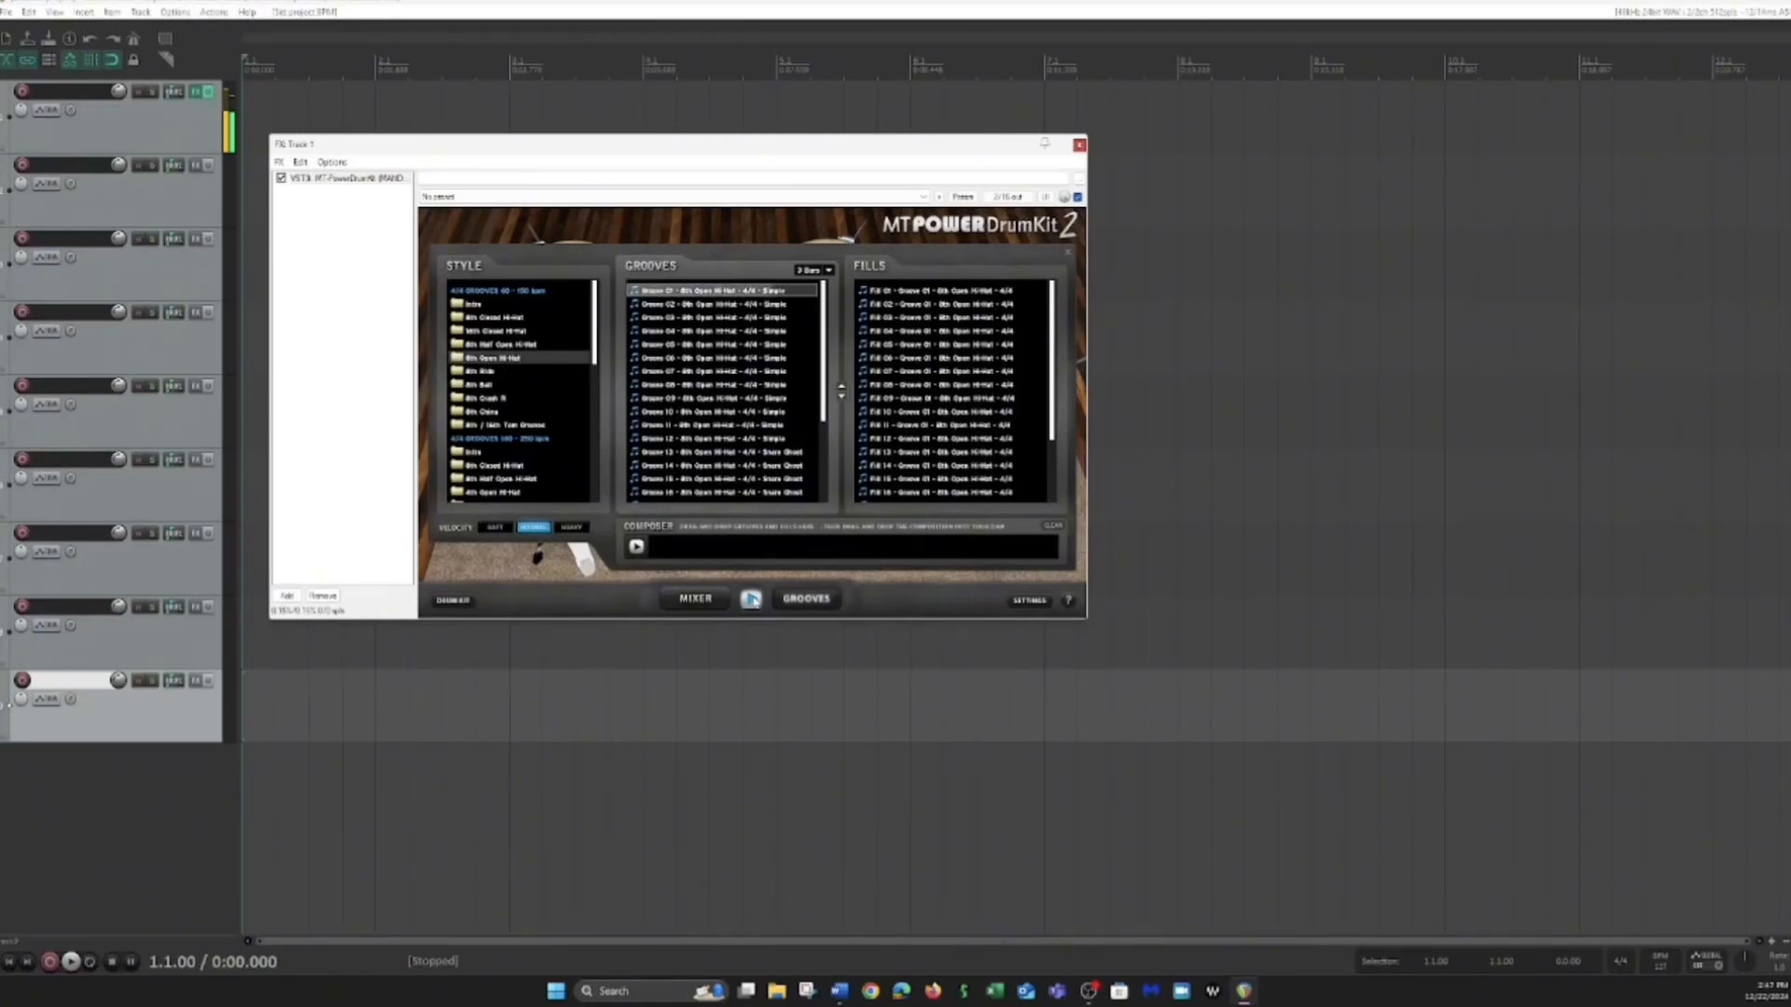
{"action": "left_click", "coordinate": [751, 599]}
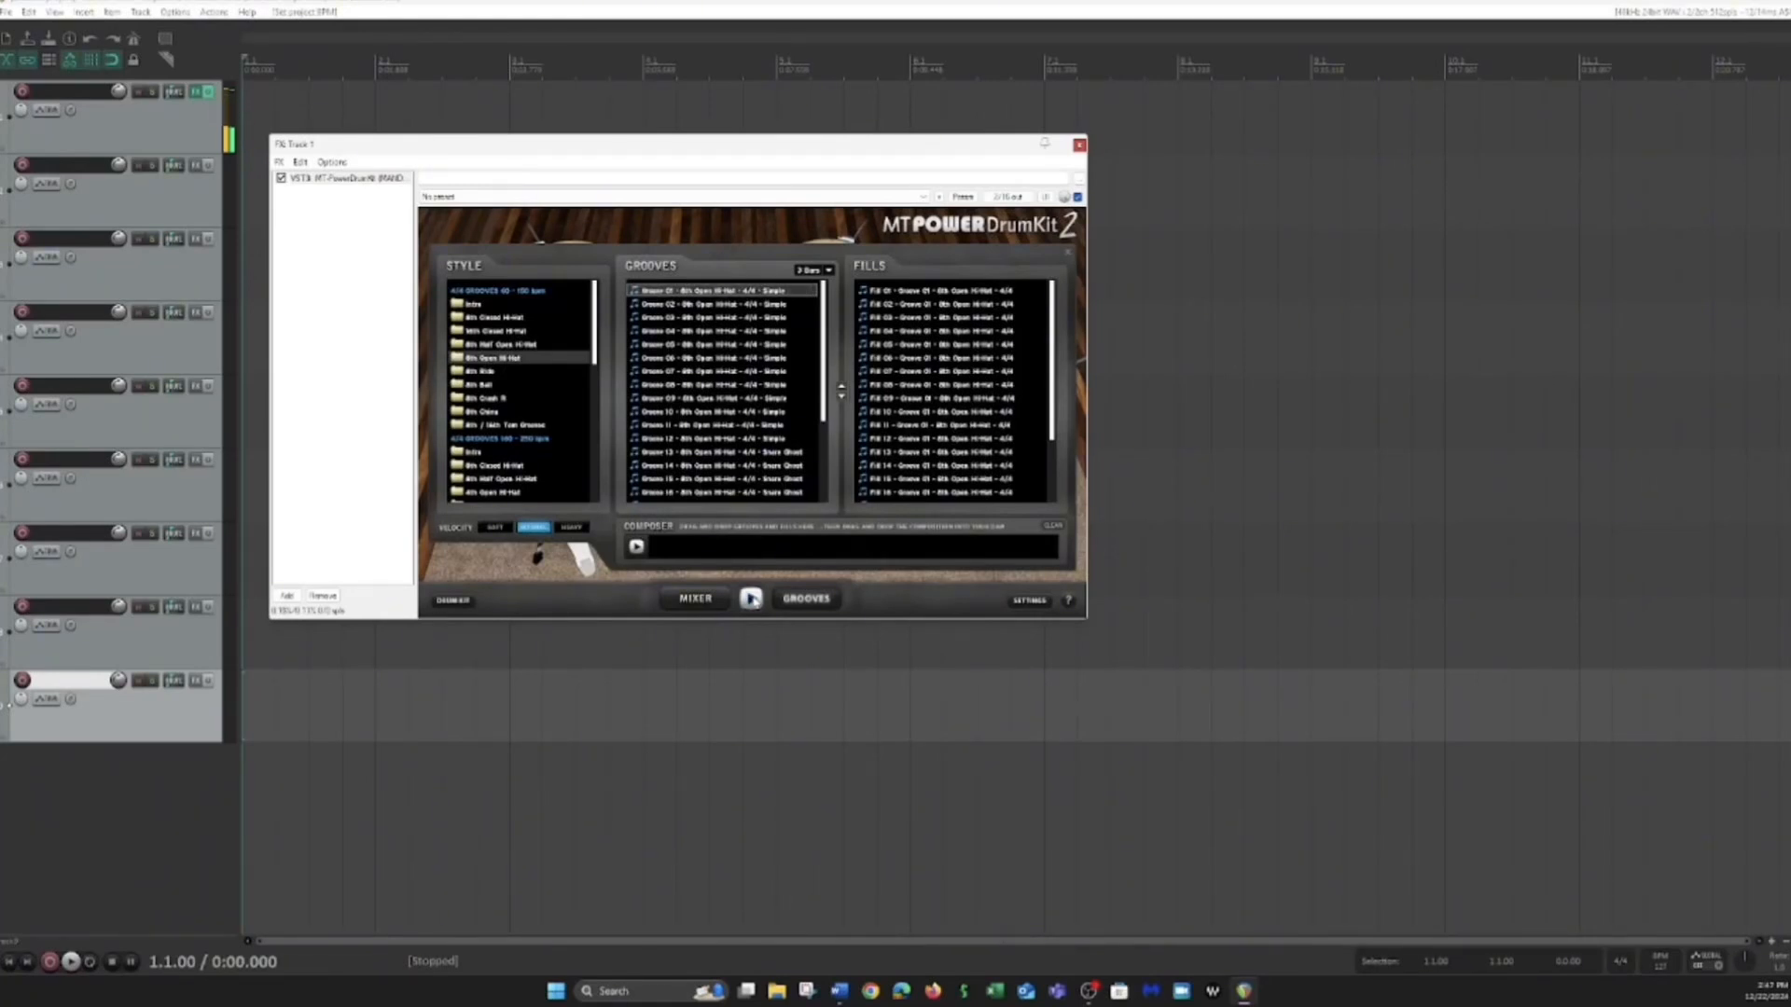
Step: Set the project tempo to 126 BPM, correcting the mistyped value, and preview Groove 01
{"action": "left_click", "coordinate": [1663, 964]}
{"action": "key", "text": "BackSpace"}
{"action": "type", "text": "16"}
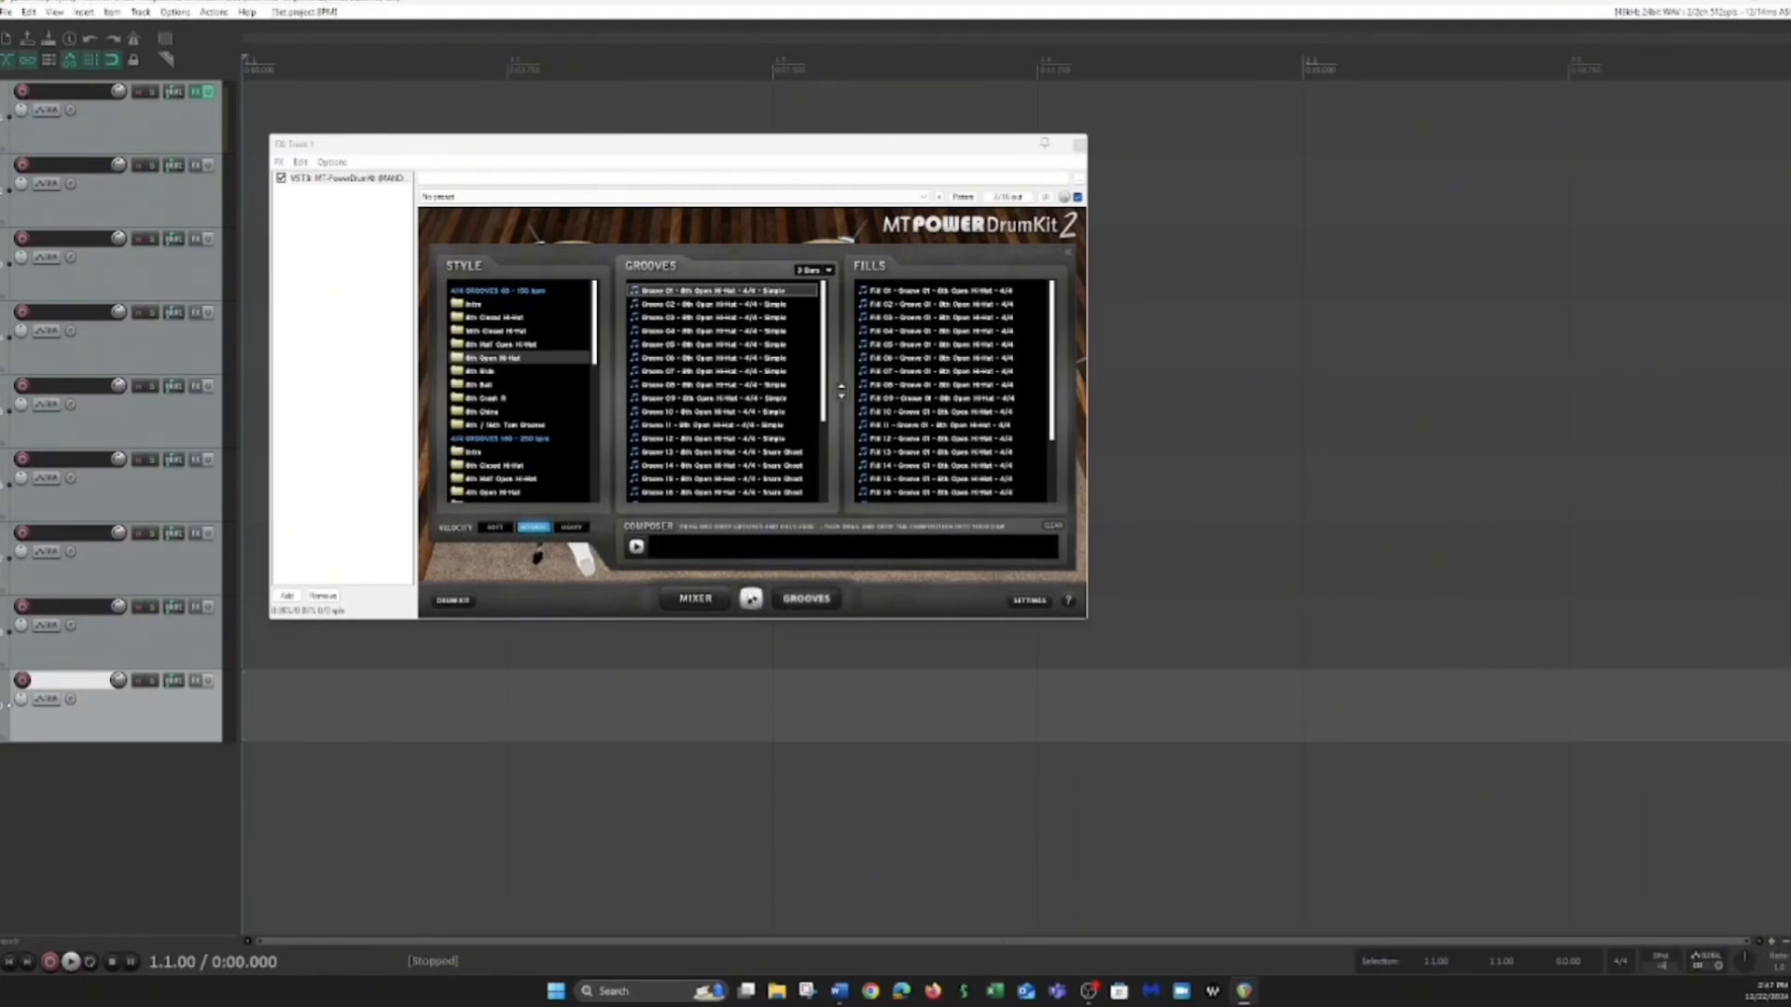
{"action": "left_click", "coordinate": [760, 599]}
{"action": "key", "text": "BackSpace"}
{"action": "type", "text": "2"}
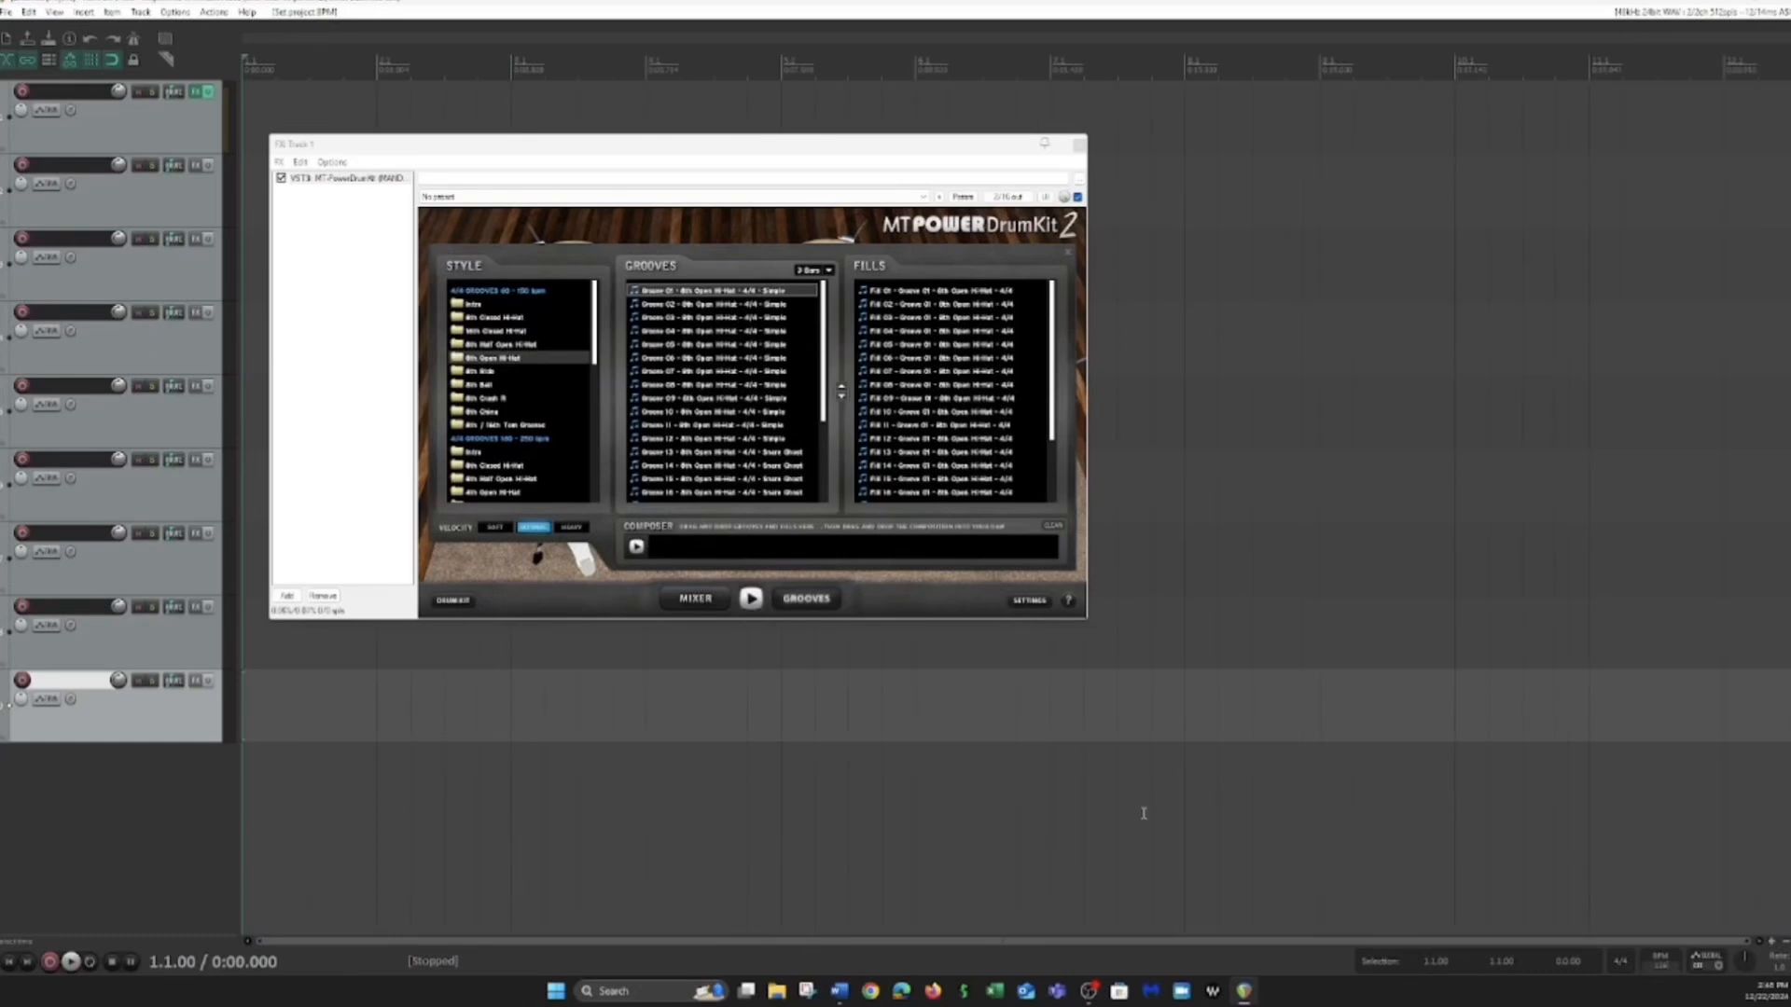
{"action": "left_click", "coordinate": [752, 600]}
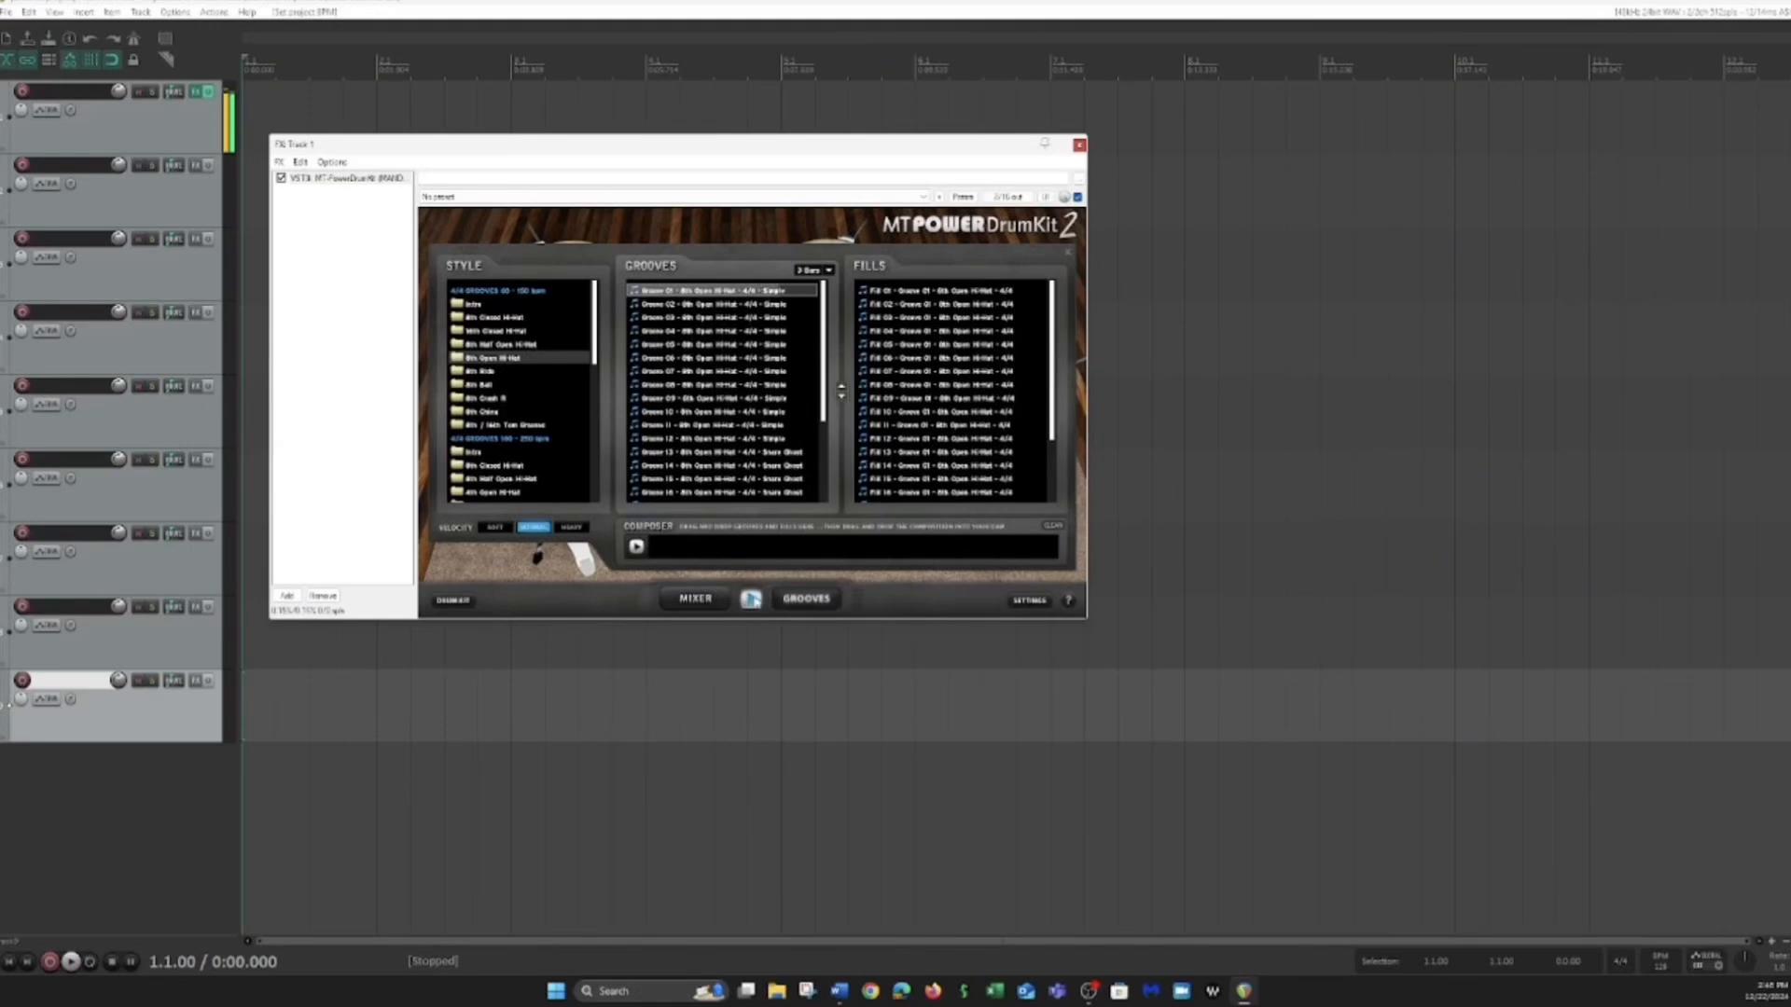
{"action": "left_click", "coordinate": [751, 600]}
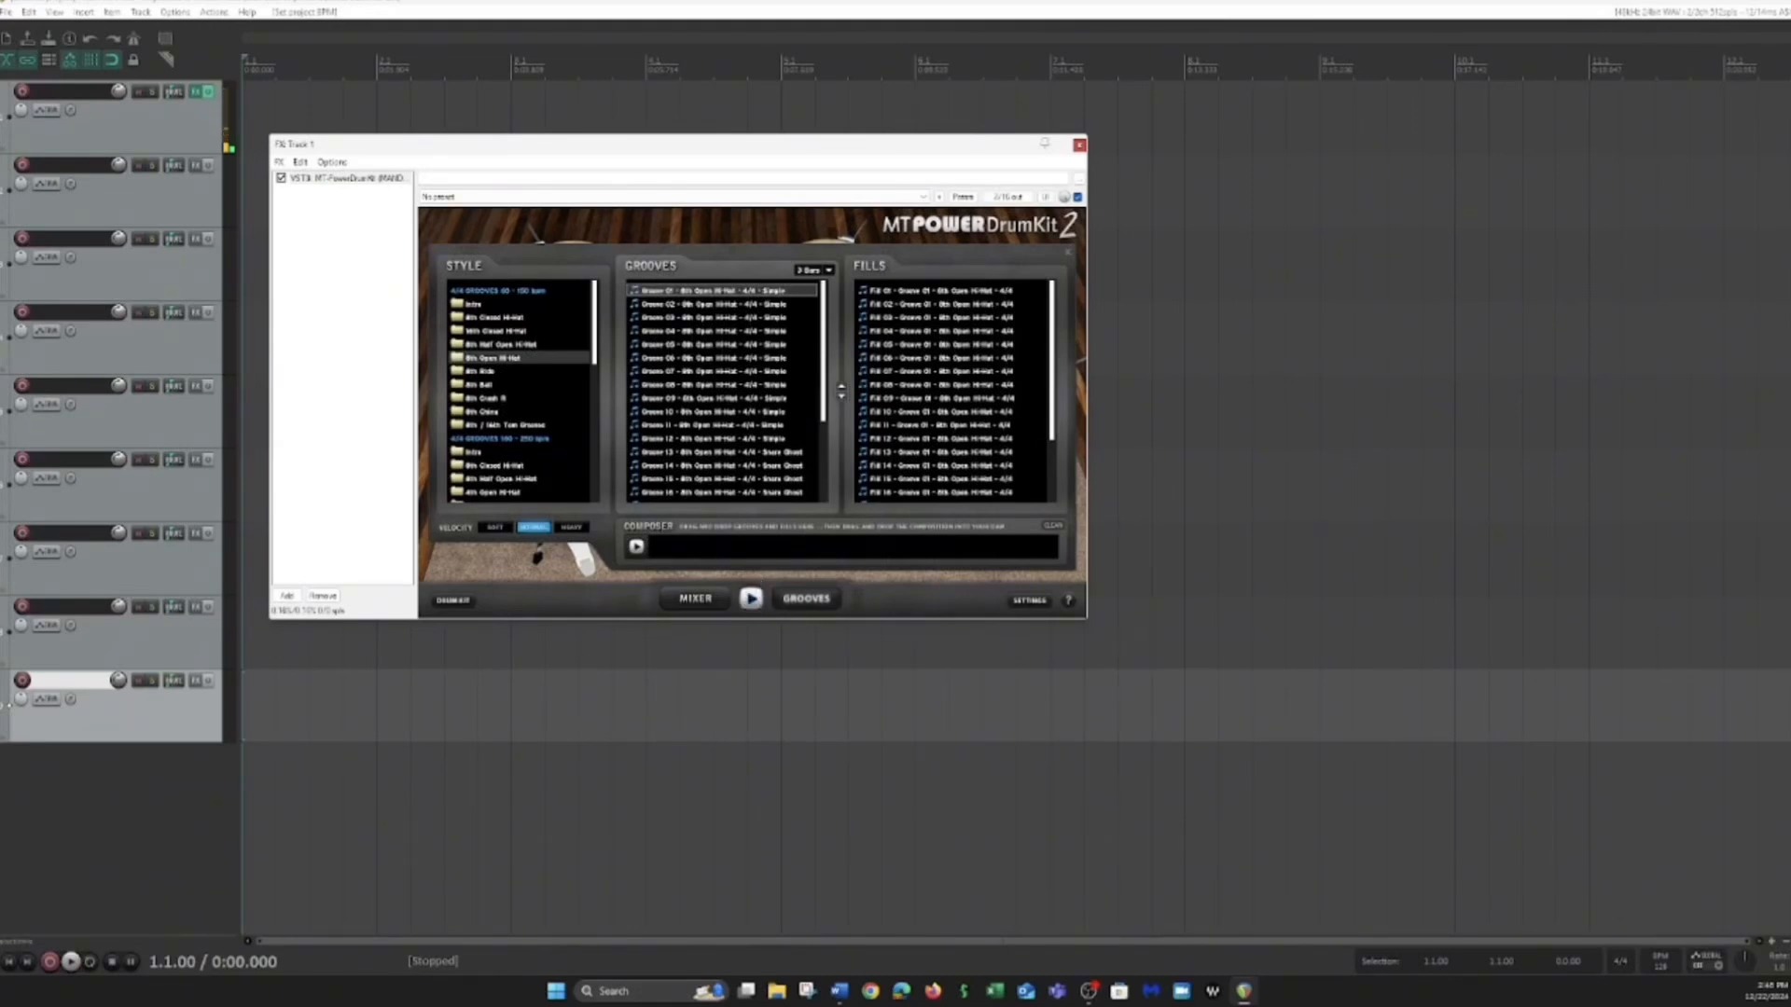
Step: Set the project tempo back to 125 BPM and preview Groove 01 at that speed
{"action": "left_click", "coordinate": [1666, 967]}
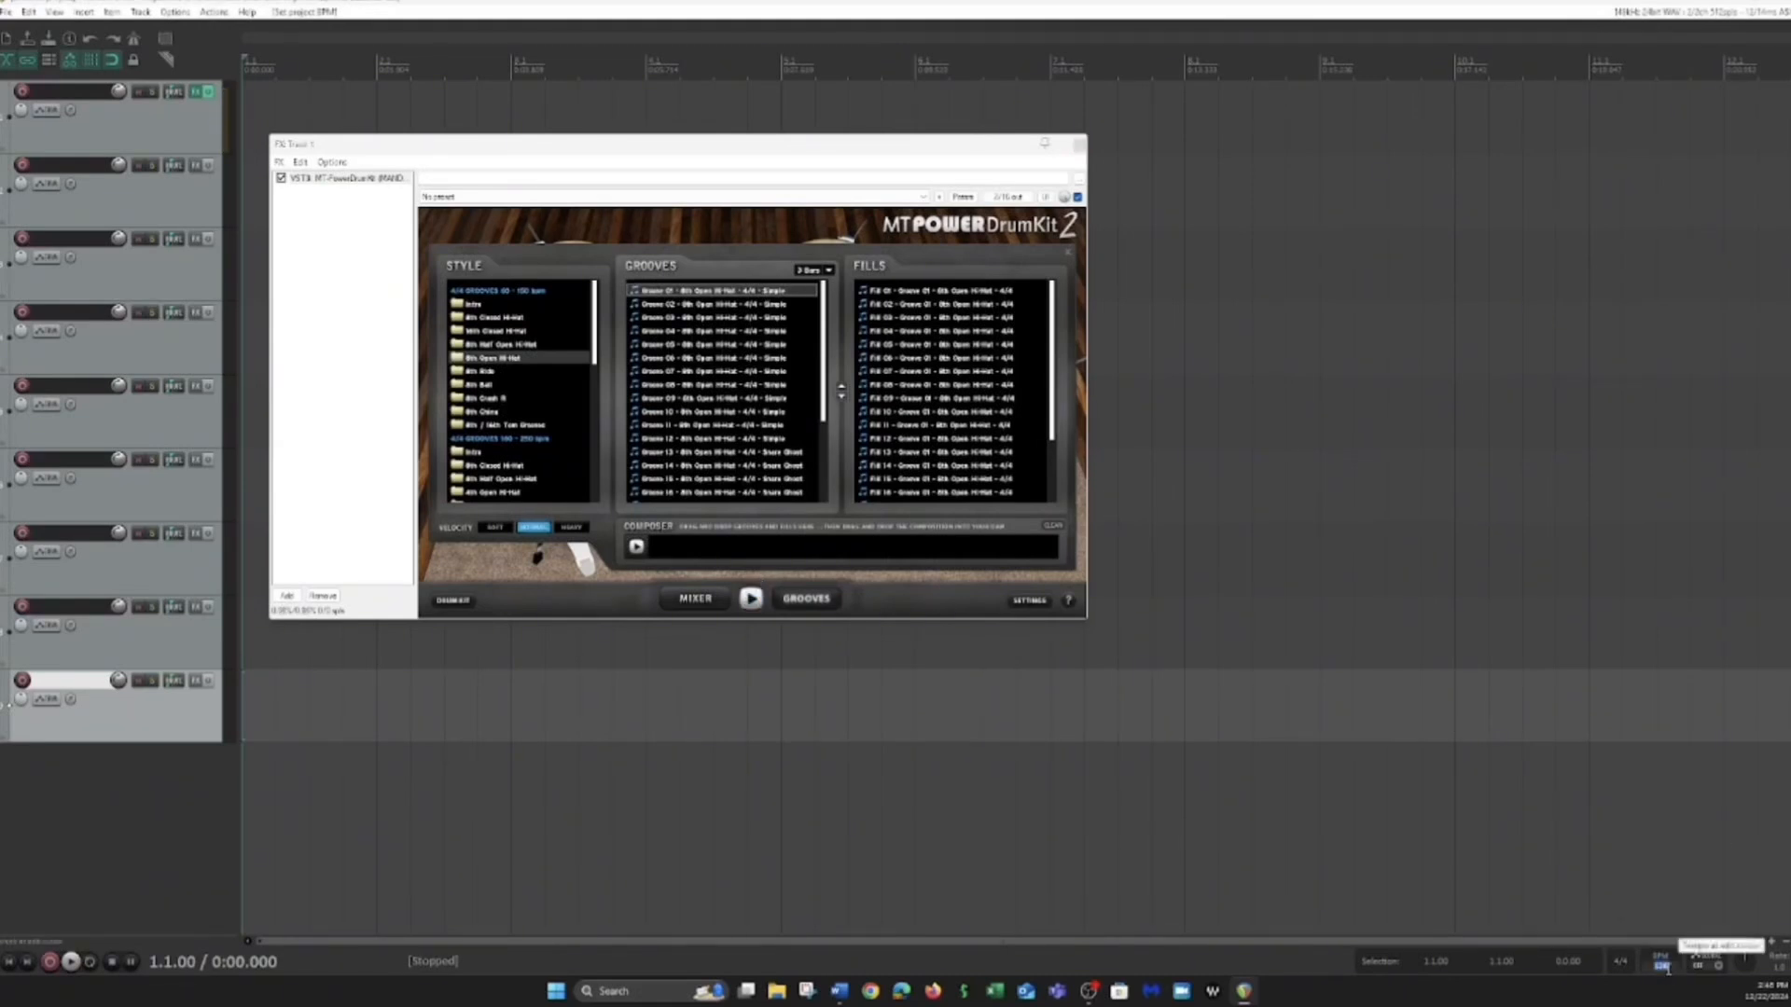
{"action": "type", "text": "1"}
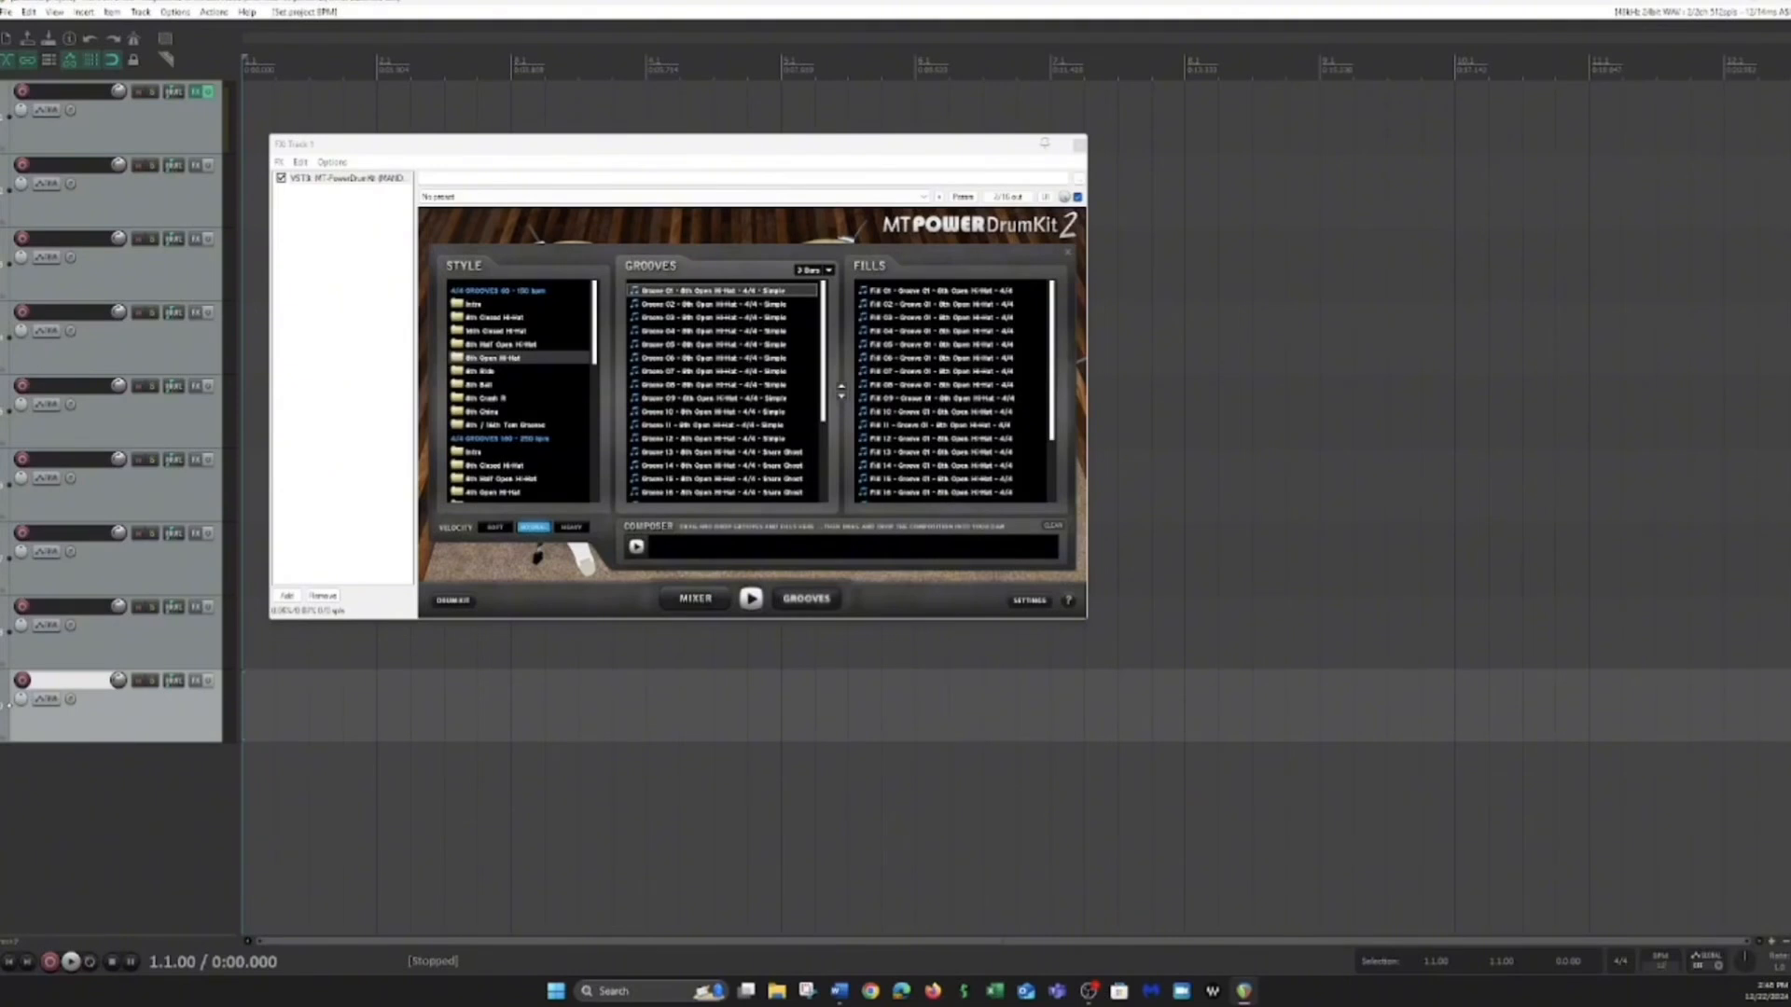
{"action": "key", "text": "Return"}
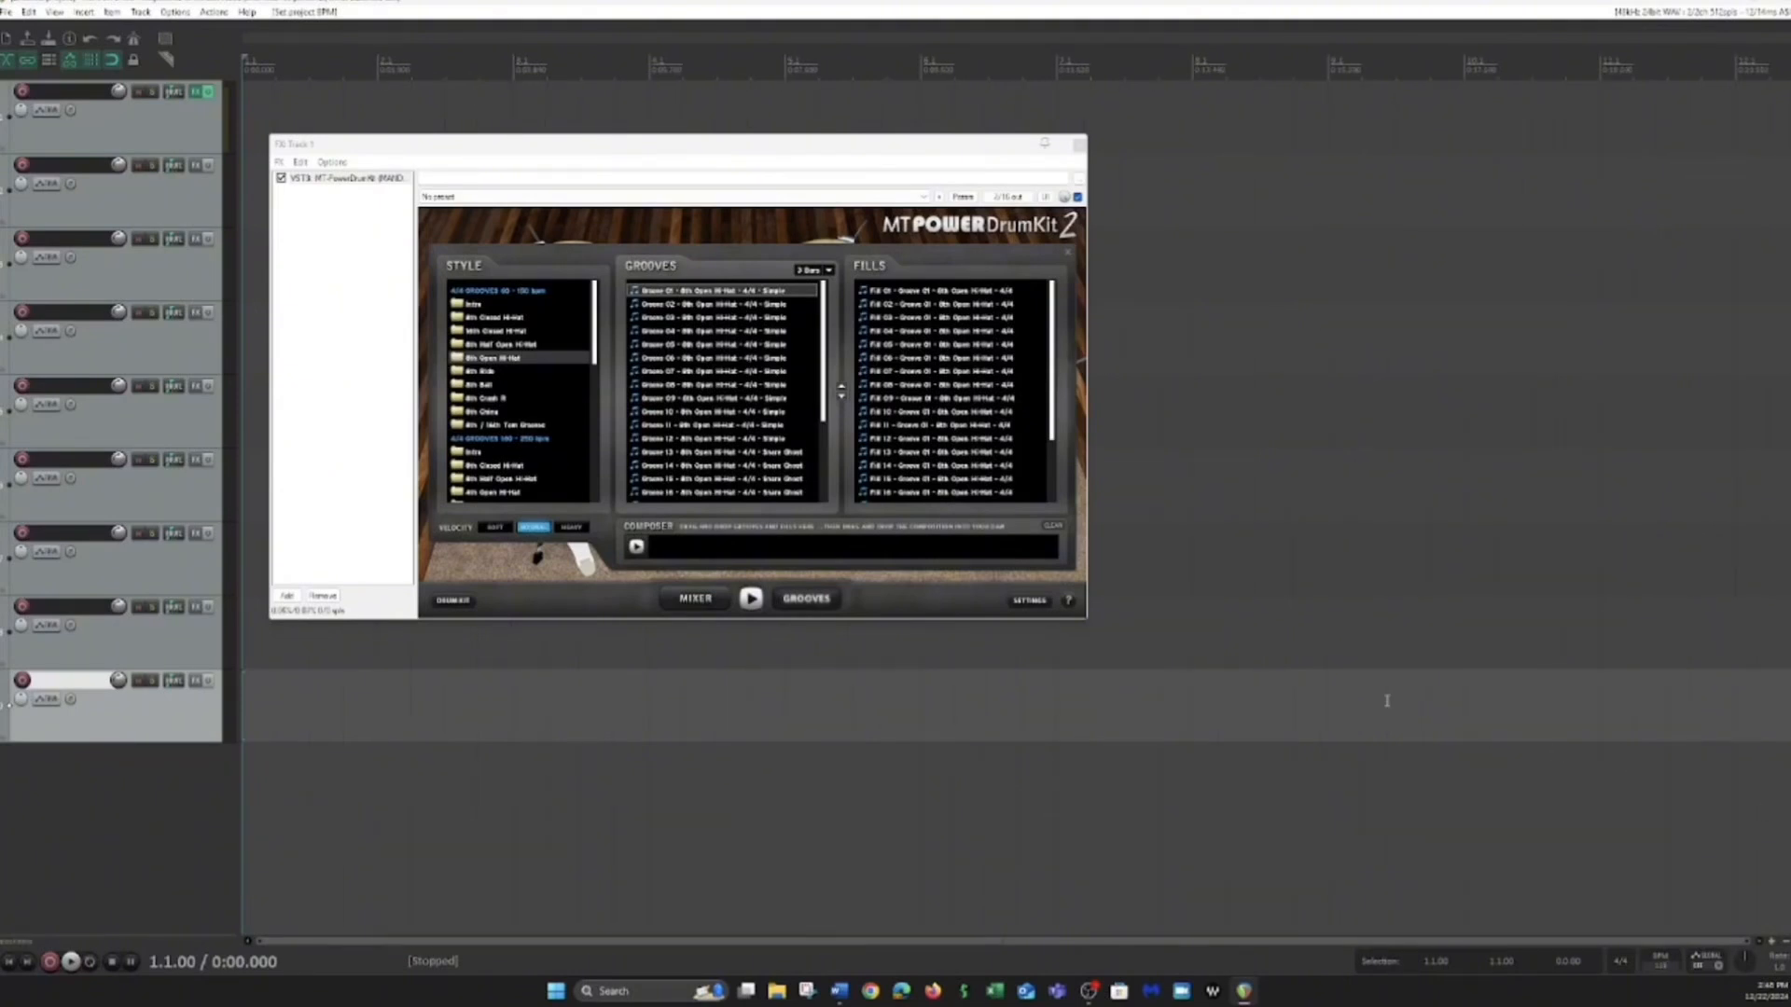
{"action": "left_click", "coordinate": [751, 599]}
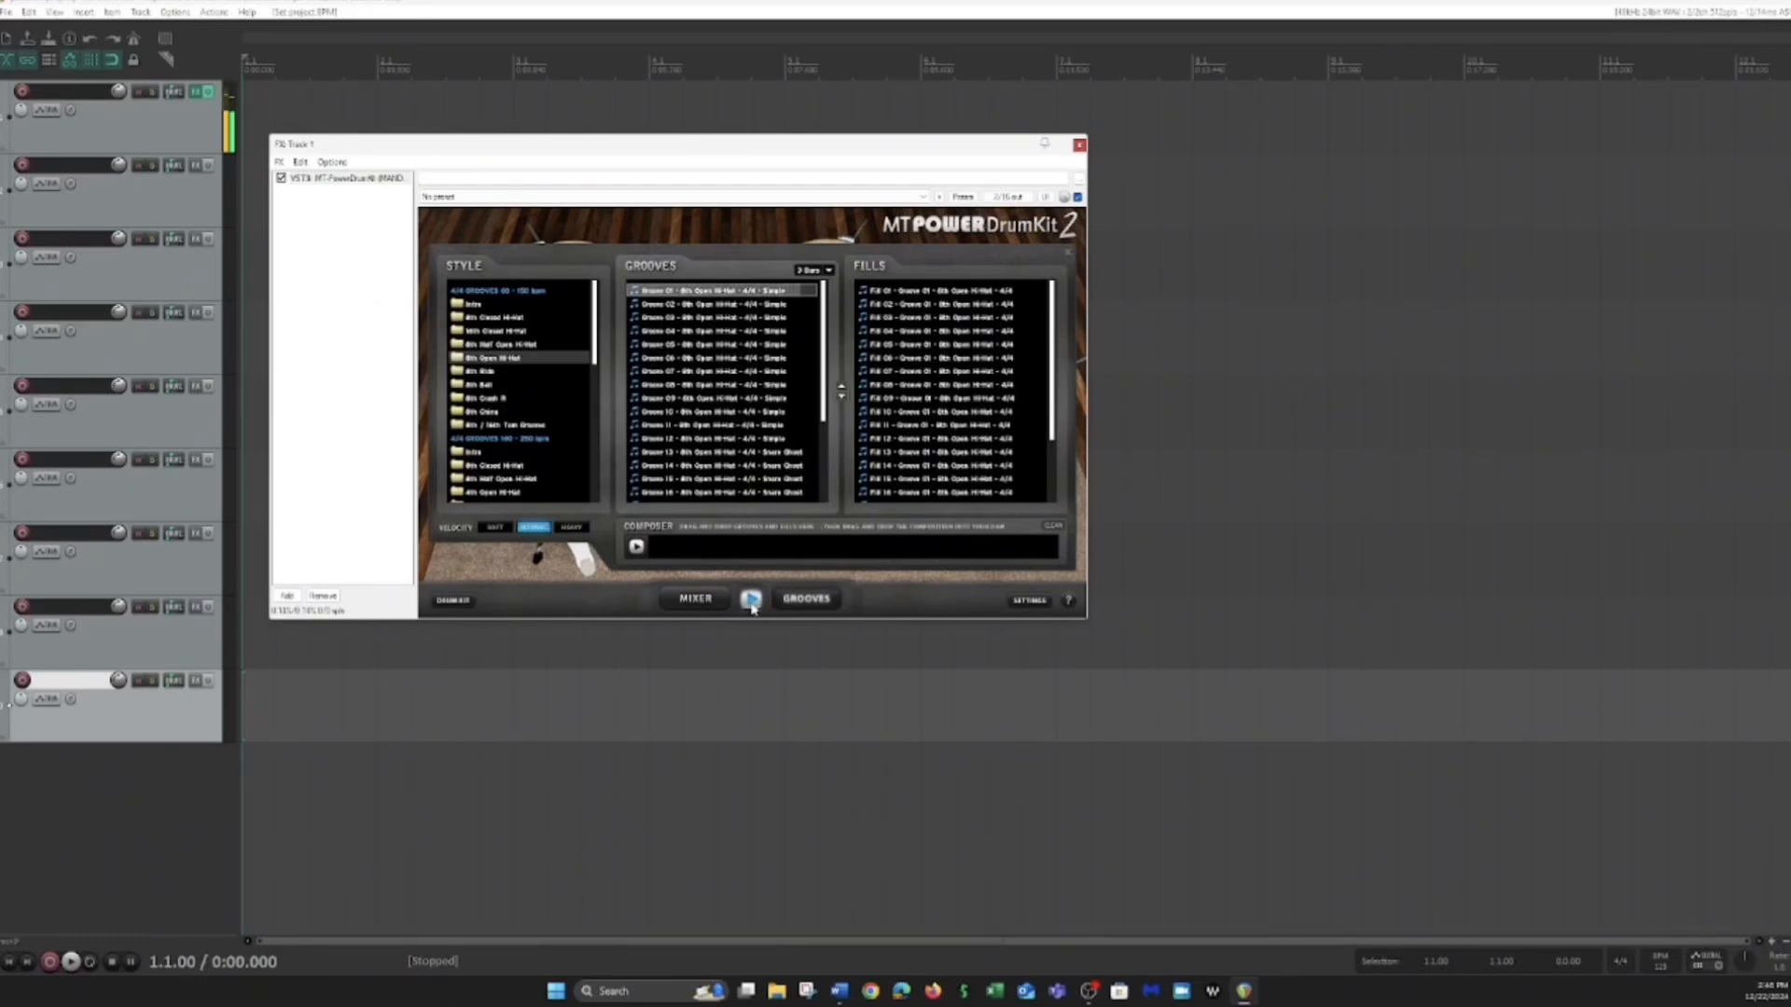
{"action": "left_click", "coordinate": [751, 600]}
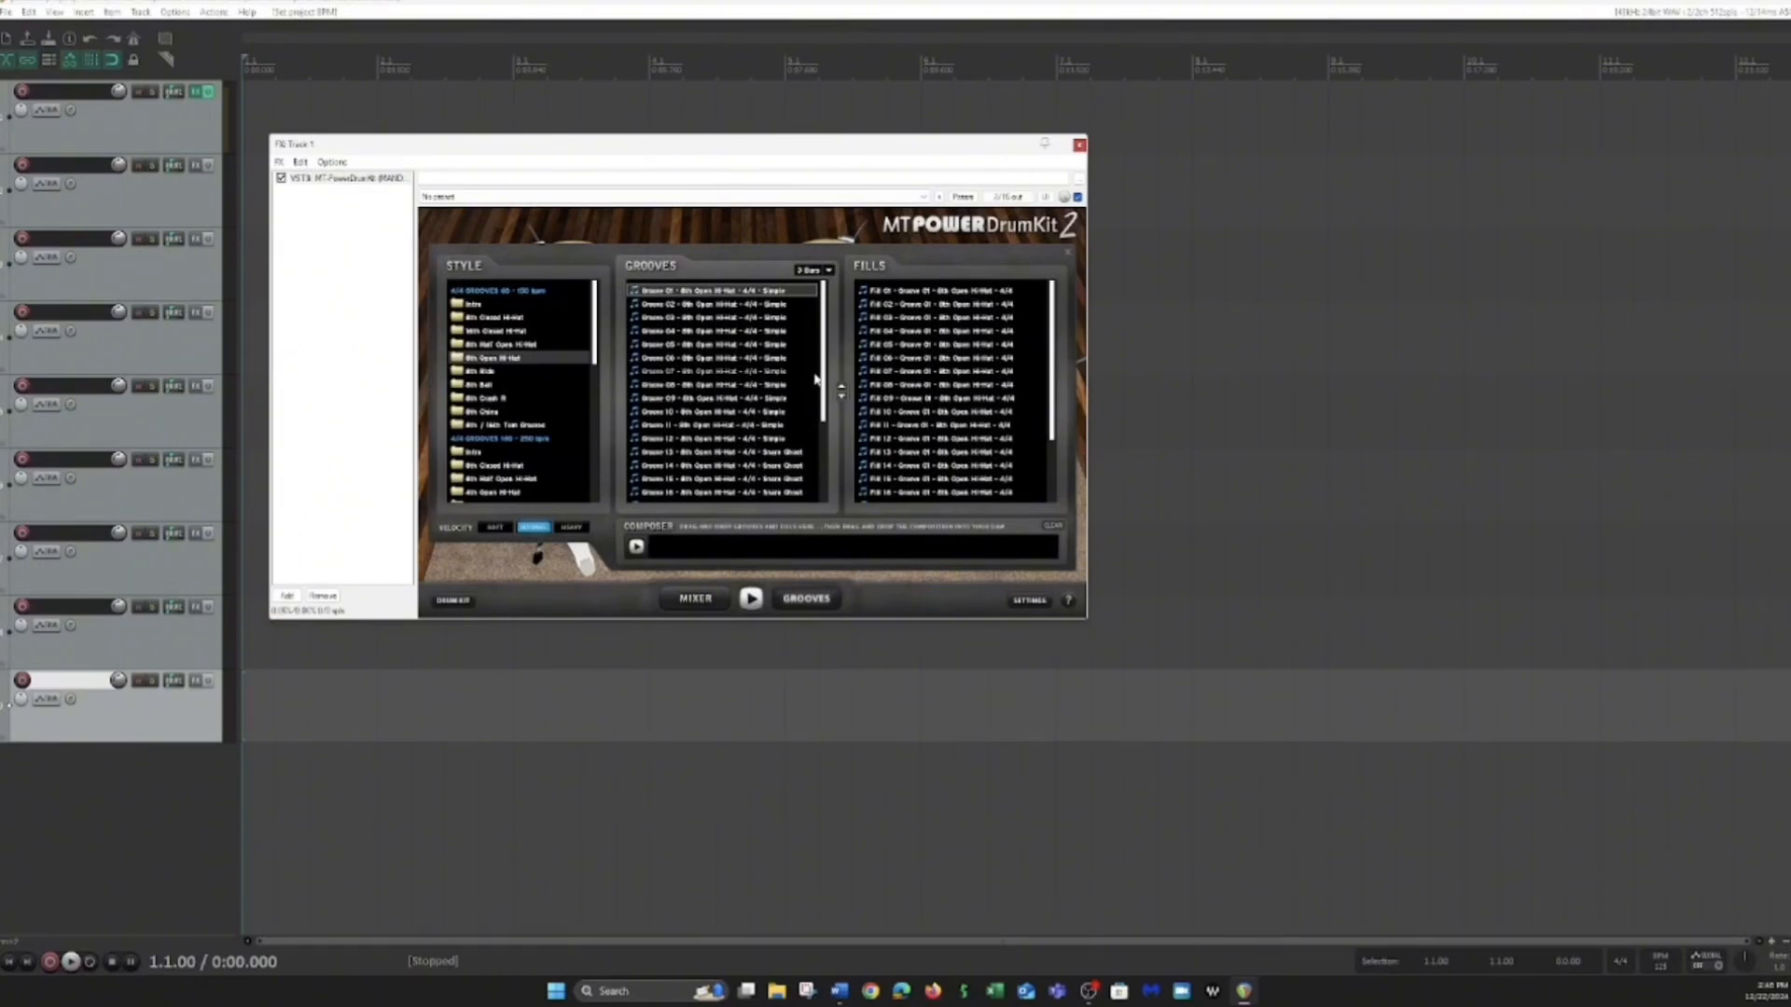
Step: Preview Groove 15 and Groove 21 of the 8th Open Hi-Hat style
{"action": "left_click_drag", "start_coordinate": [823, 373], "coordinate": [822, 421]}
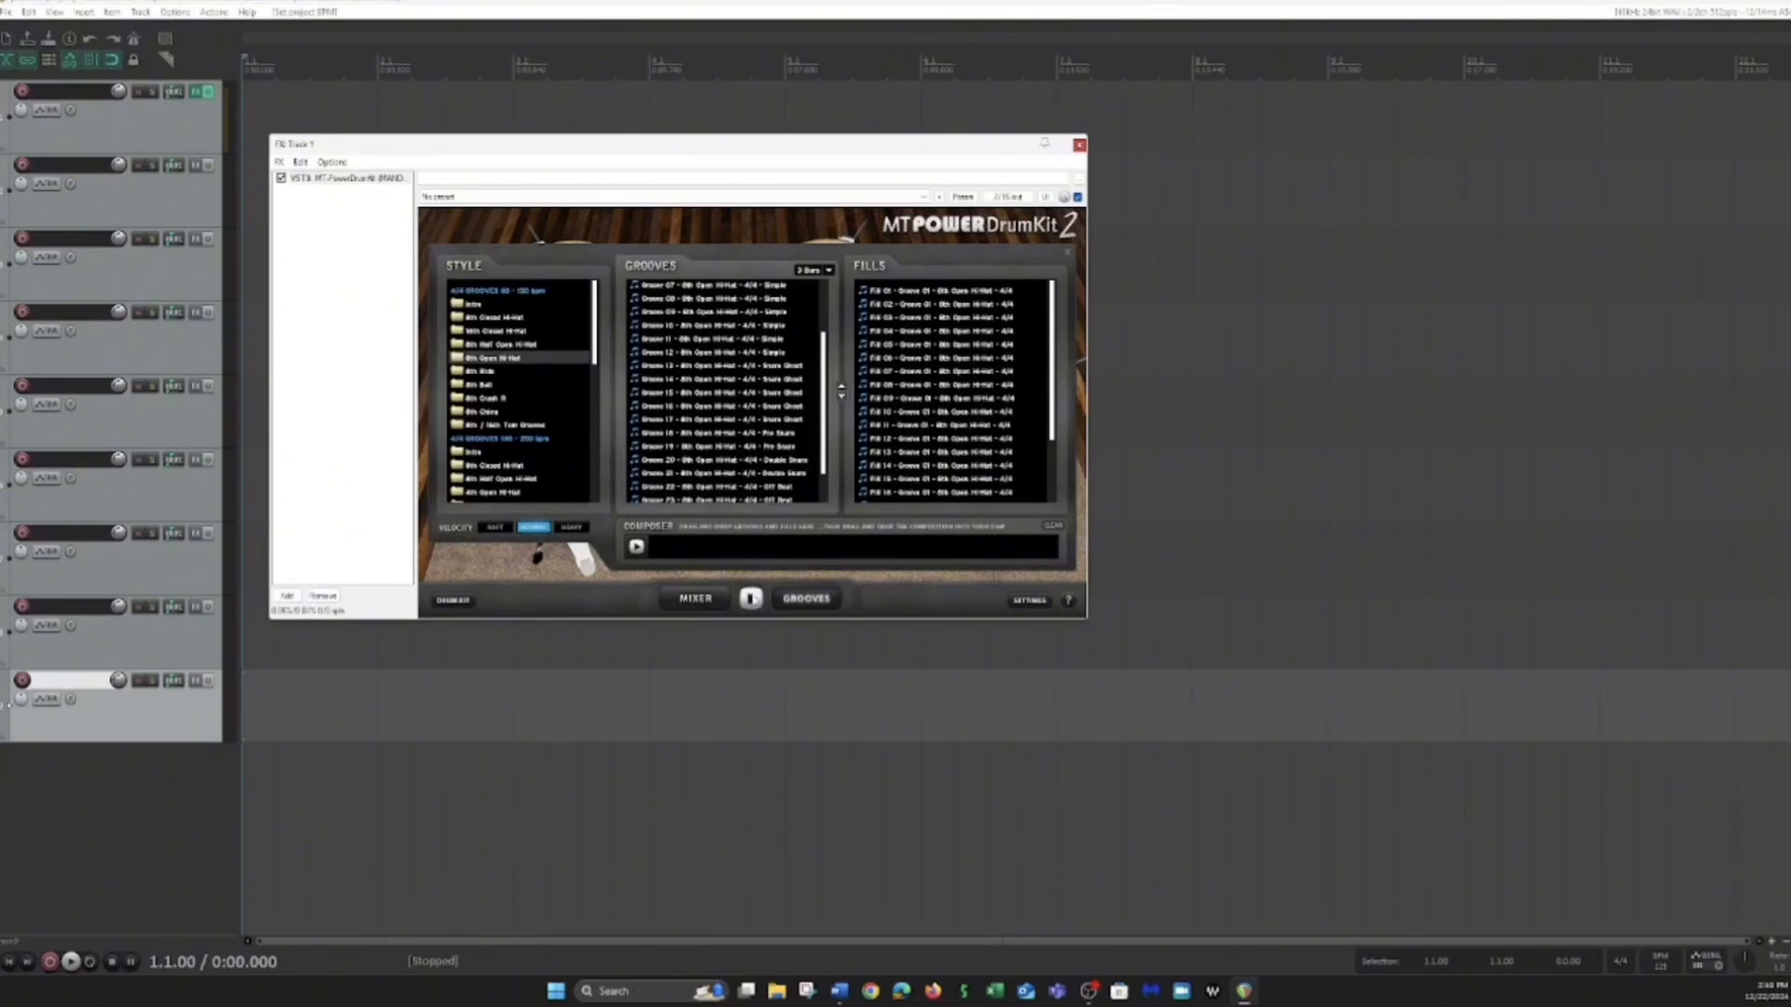
{"action": "left_click", "coordinate": [721, 395]}
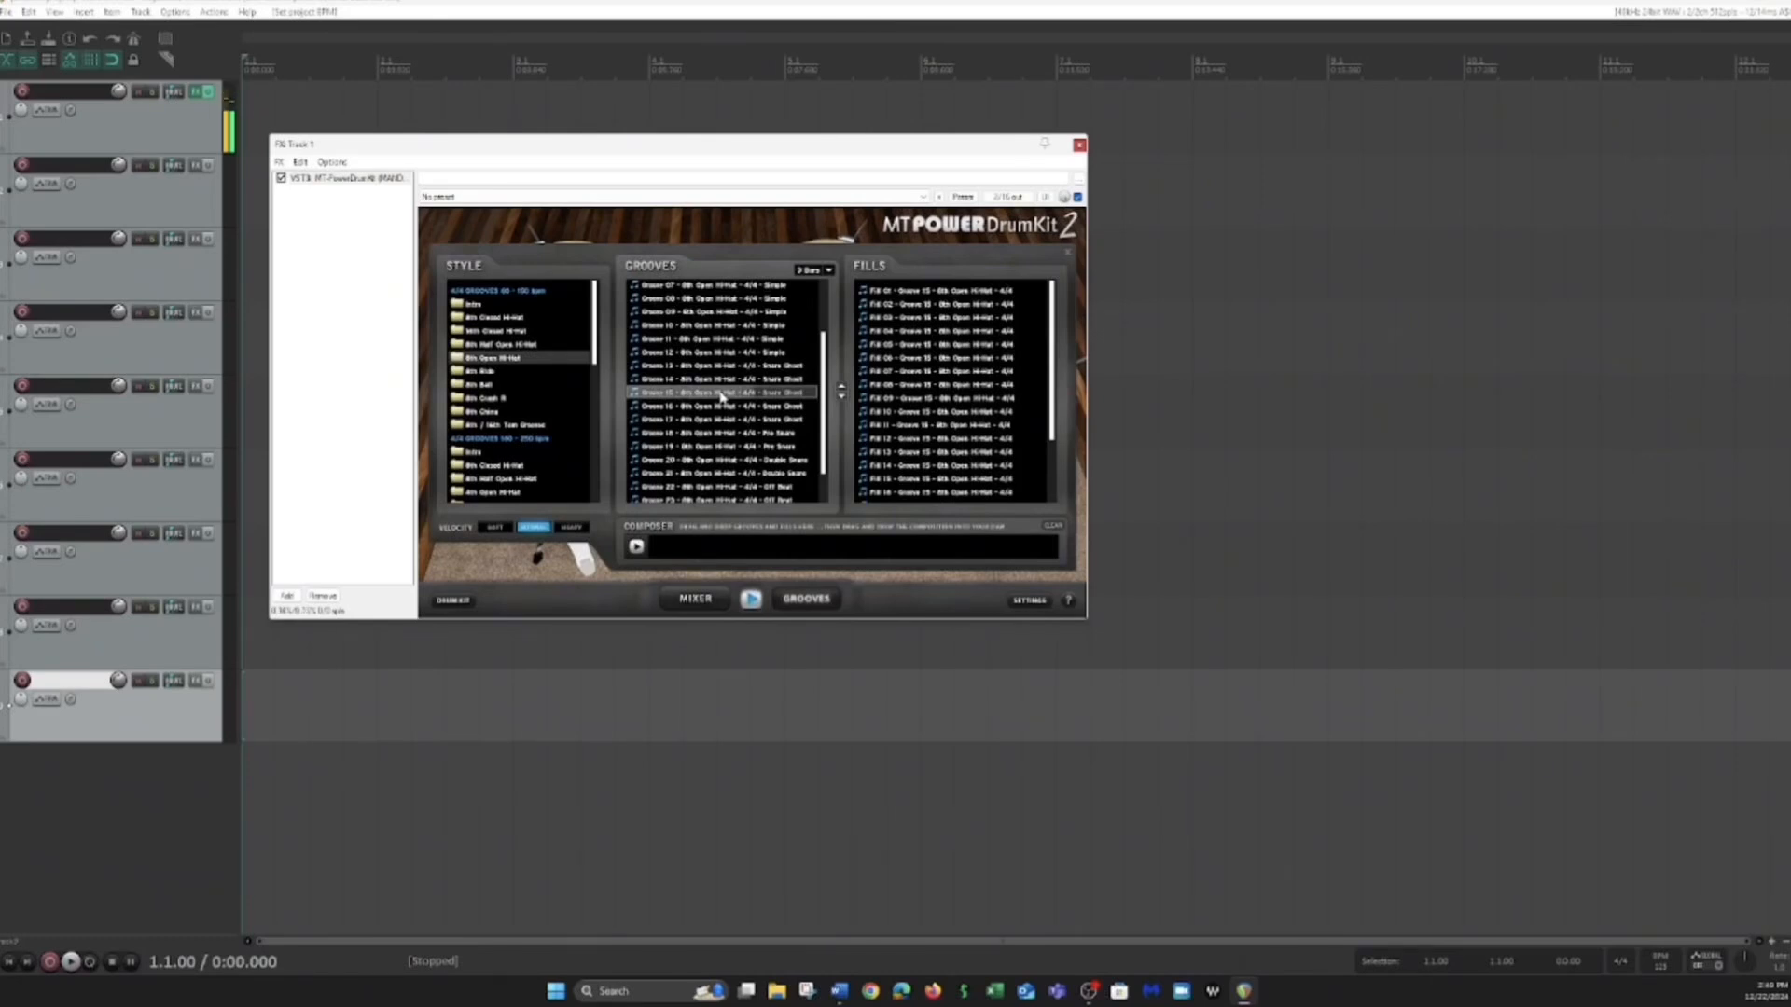
{"action": "left_click", "coordinate": [749, 598]}
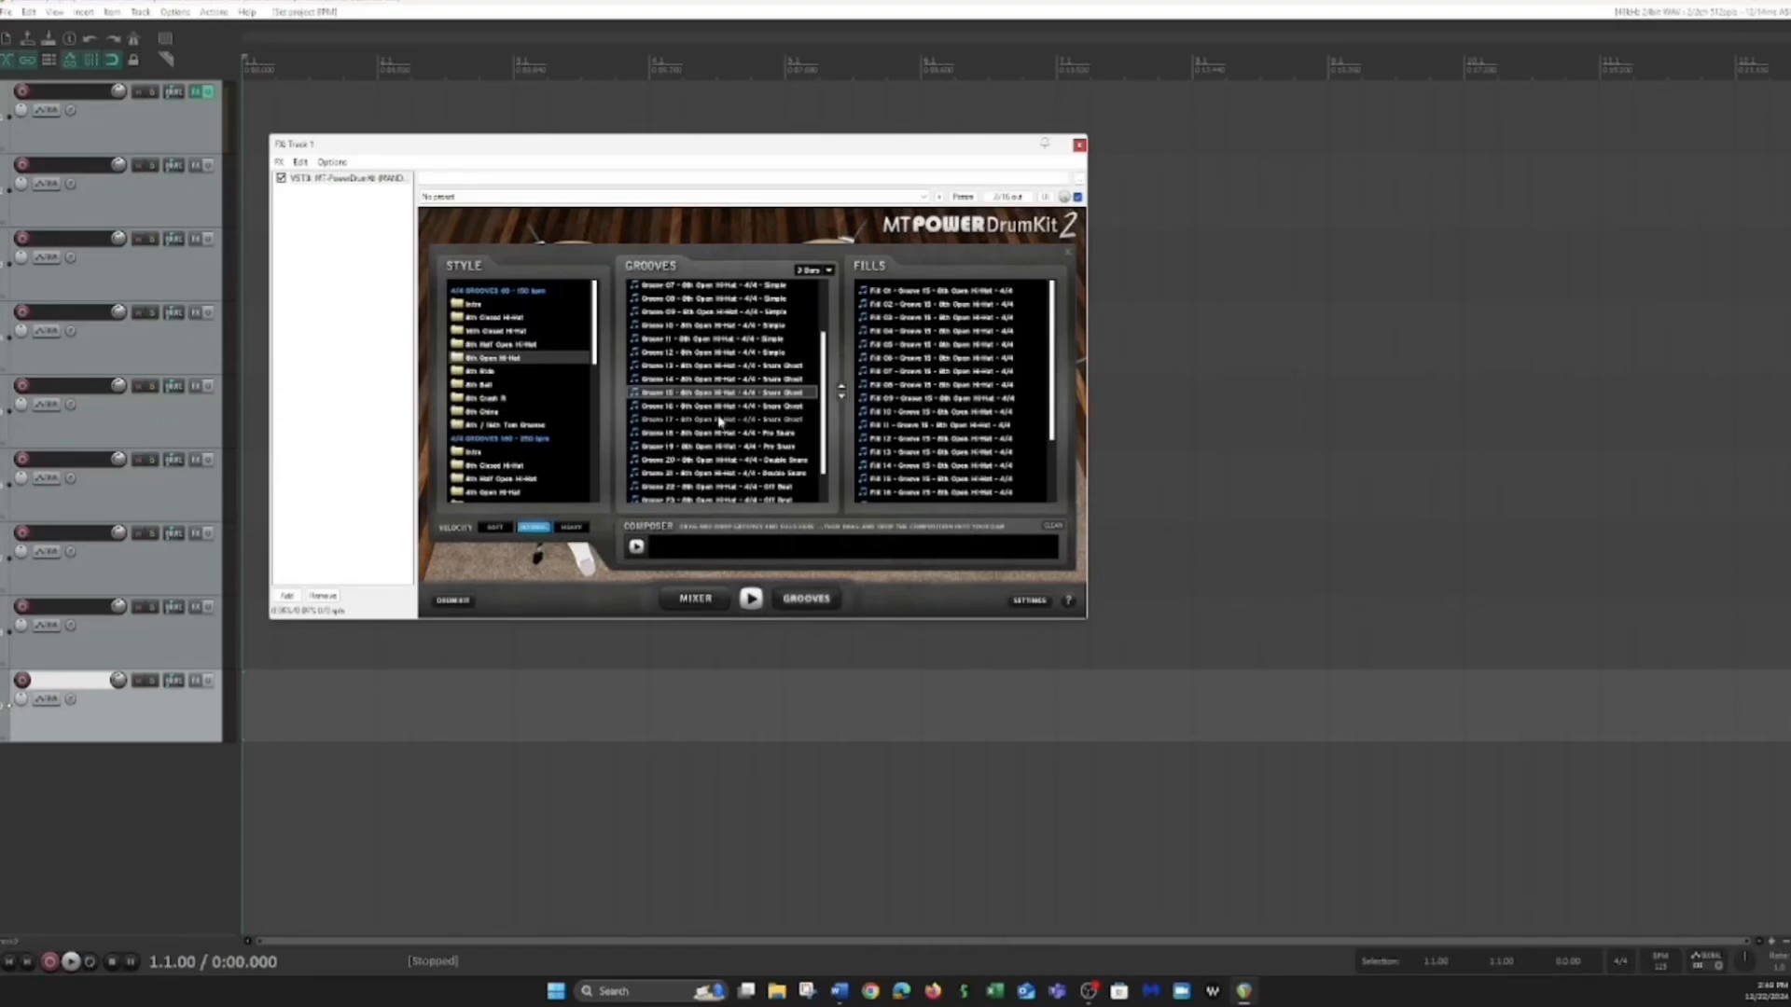
{"action": "left_click", "coordinate": [773, 476]}
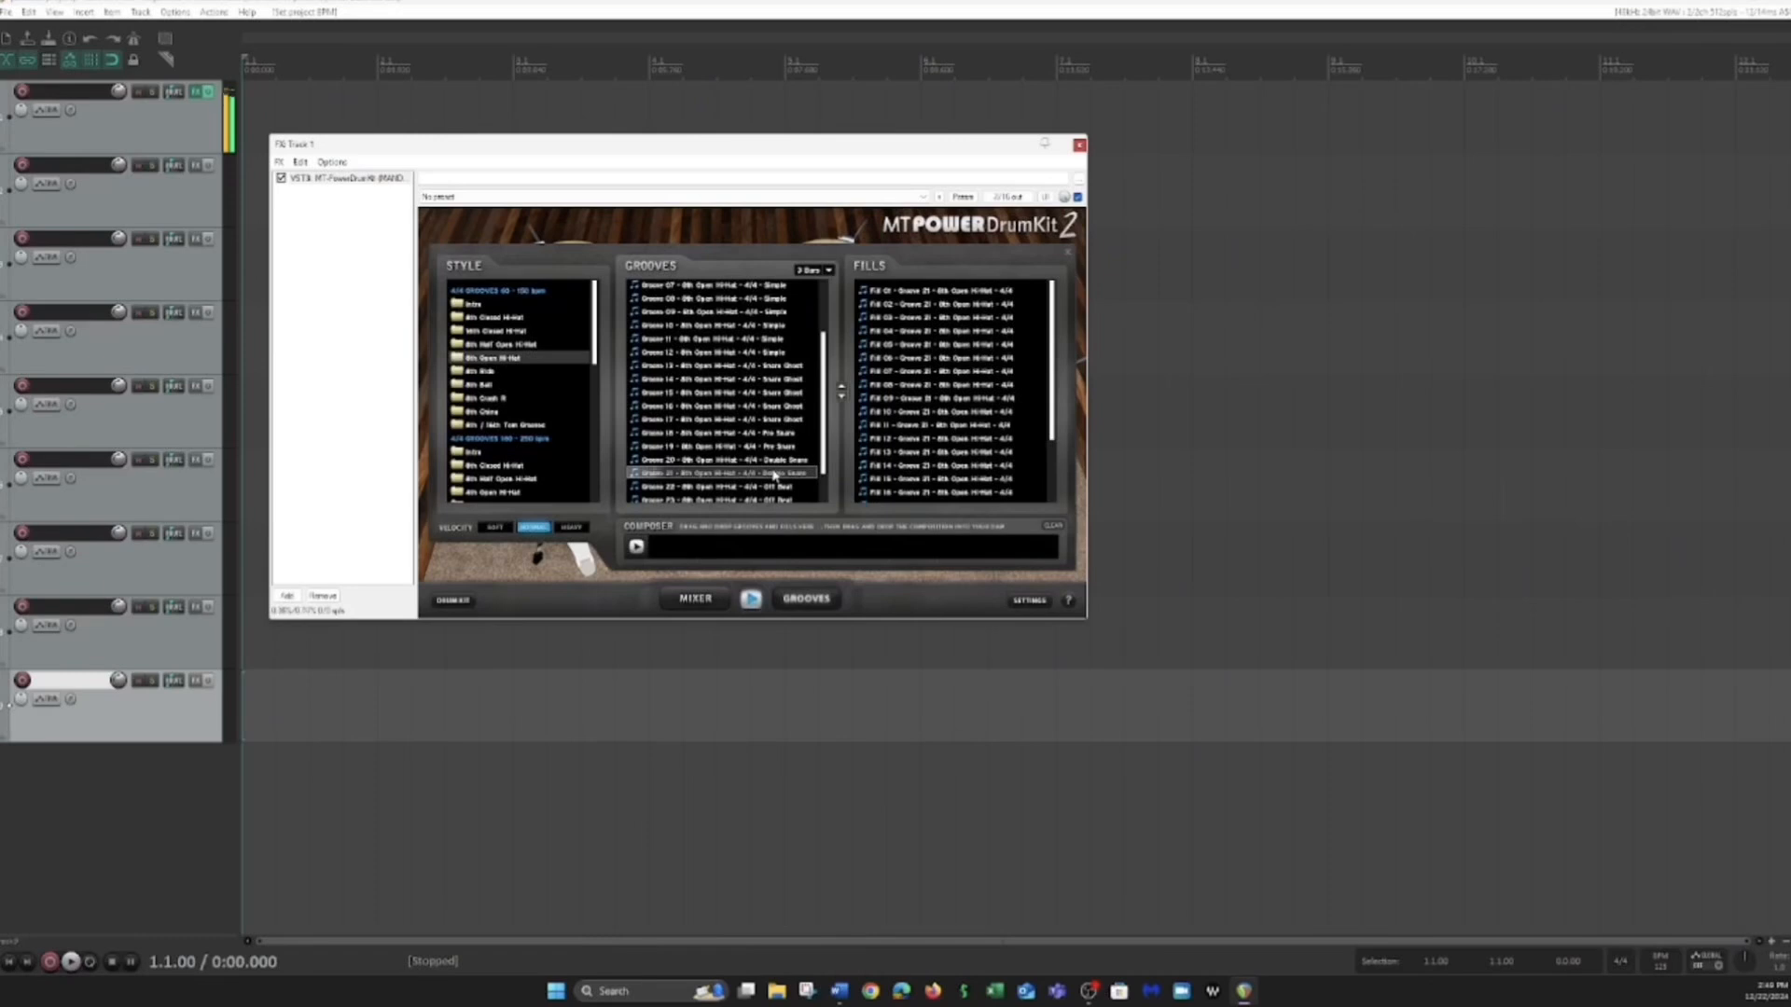
{"action": "left_click", "coordinate": [751, 602]}
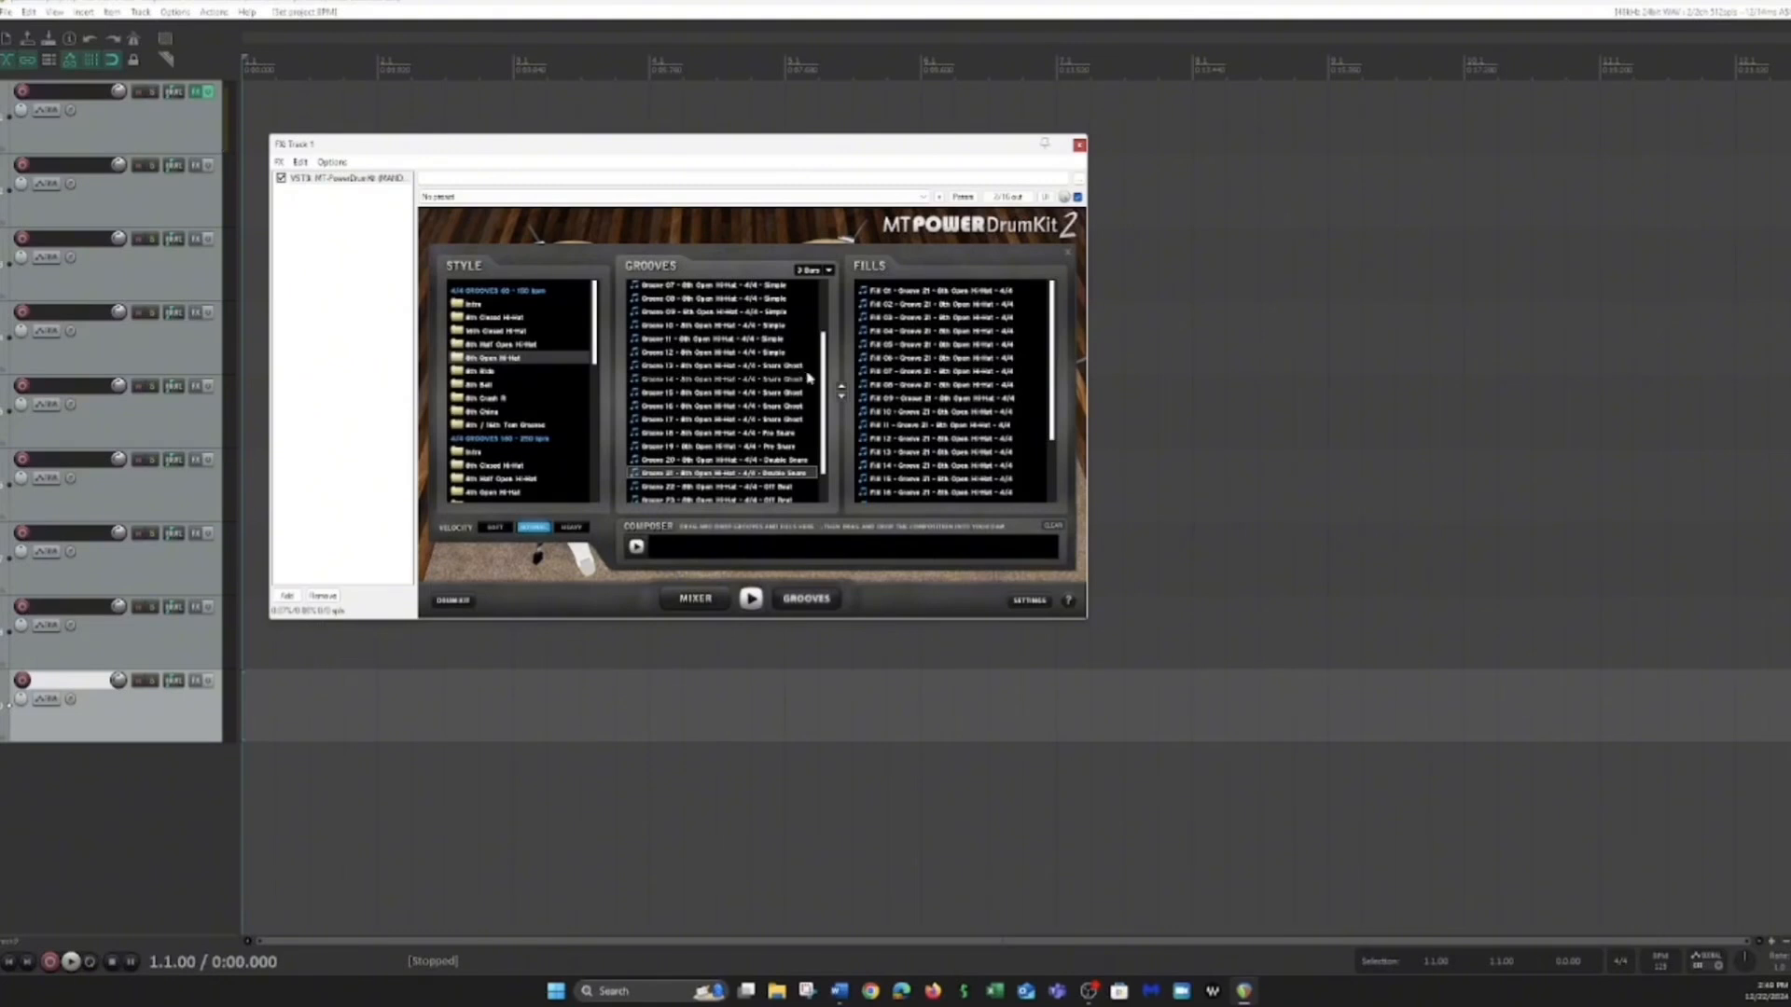
Step: Preview the simple 8th Open Hi-Hat grooves 07 and 05, leaving Groove 05 selected
{"action": "scroll", "coordinate": [809, 378], "scroll_direction": "up", "scroll_amount": 2}
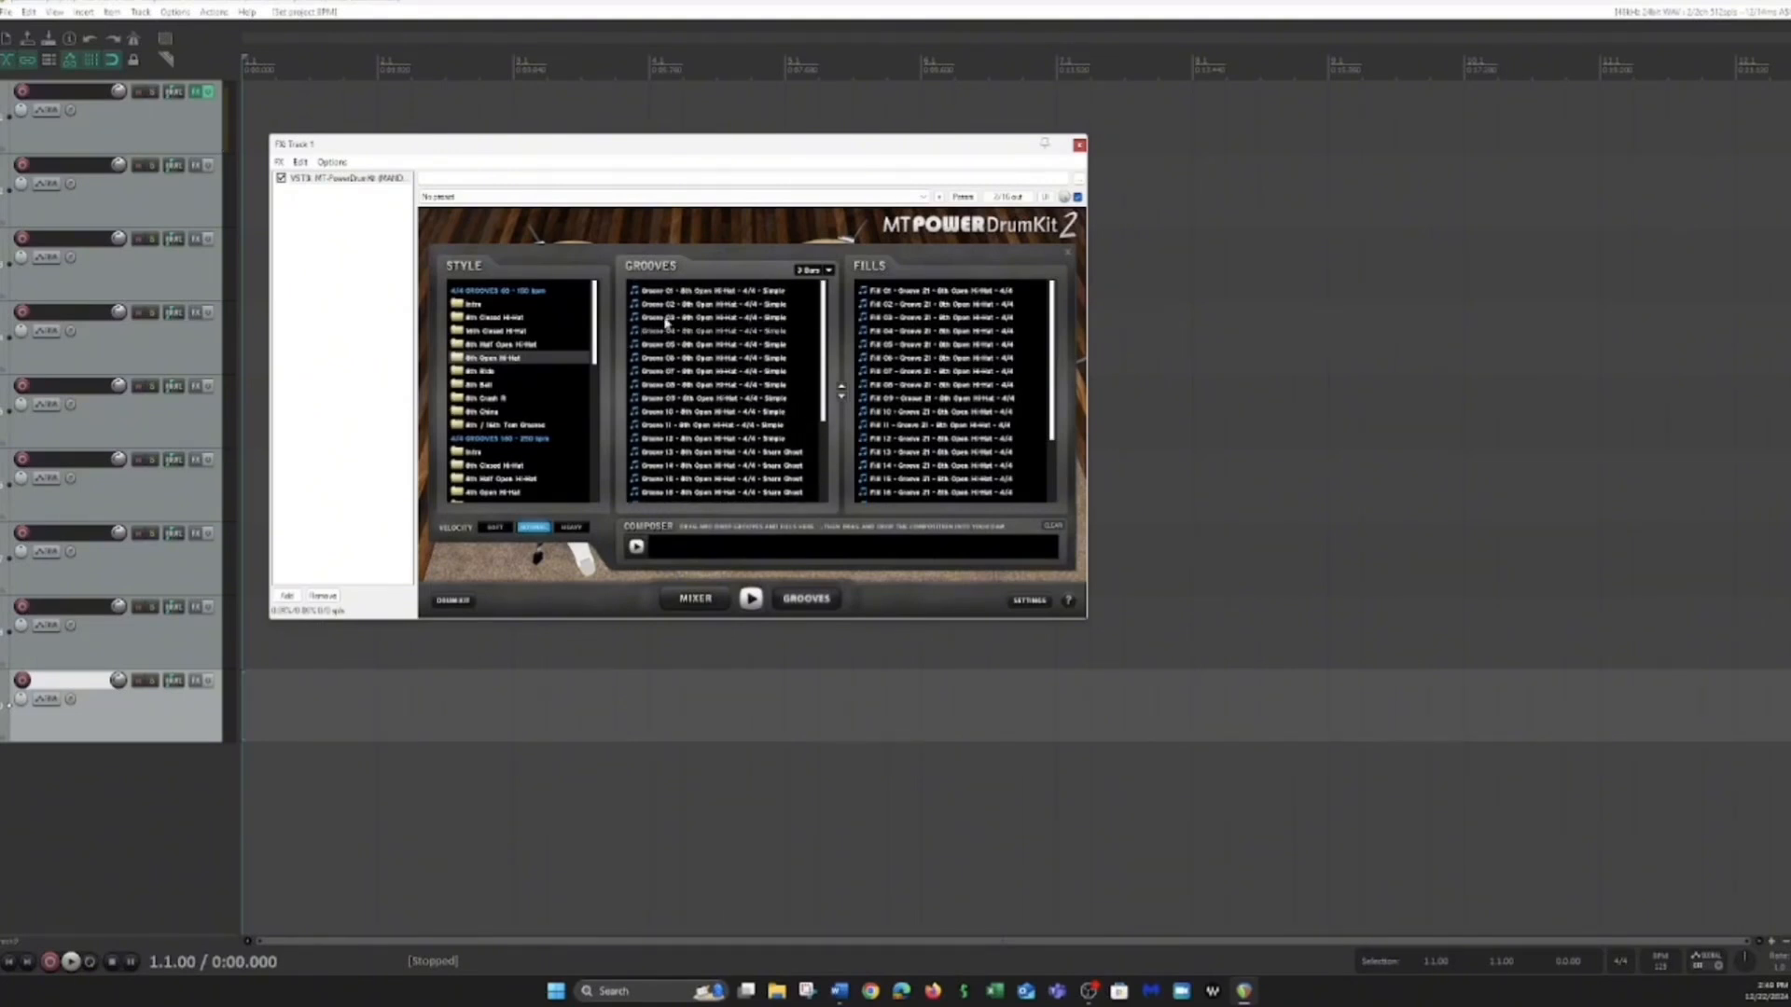
{"action": "left_click", "coordinate": [695, 376]}
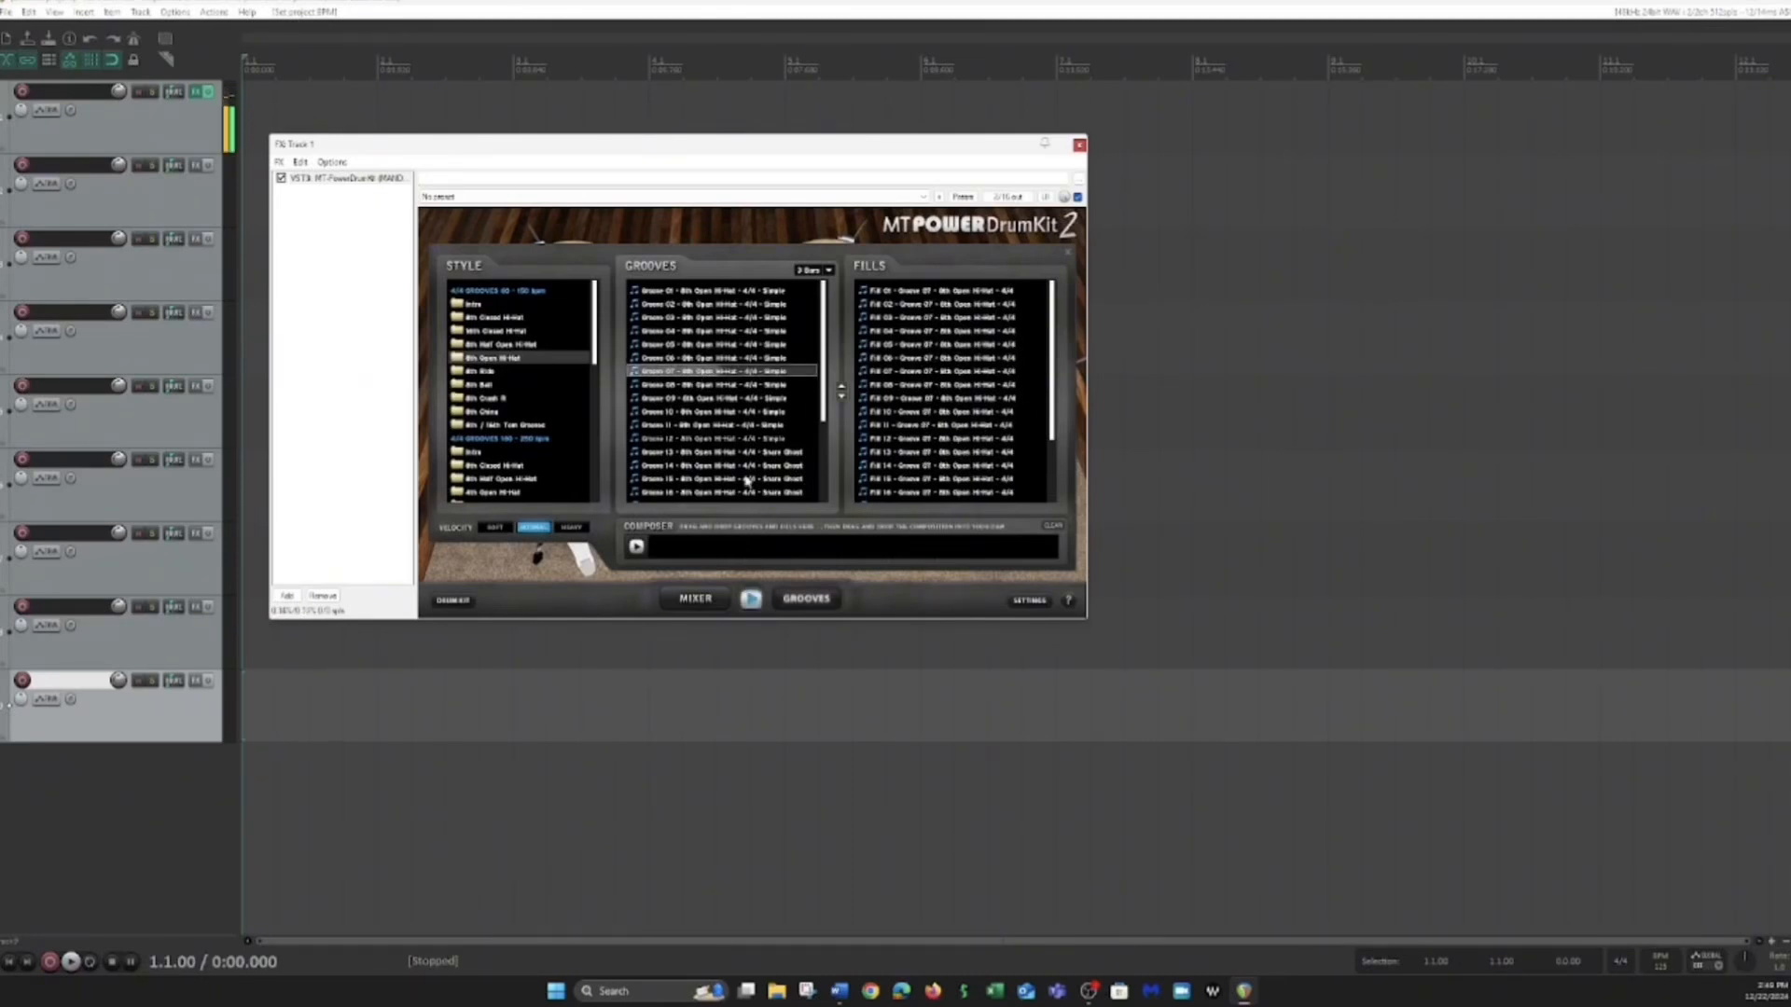
{"action": "left_click", "coordinate": [751, 599]}
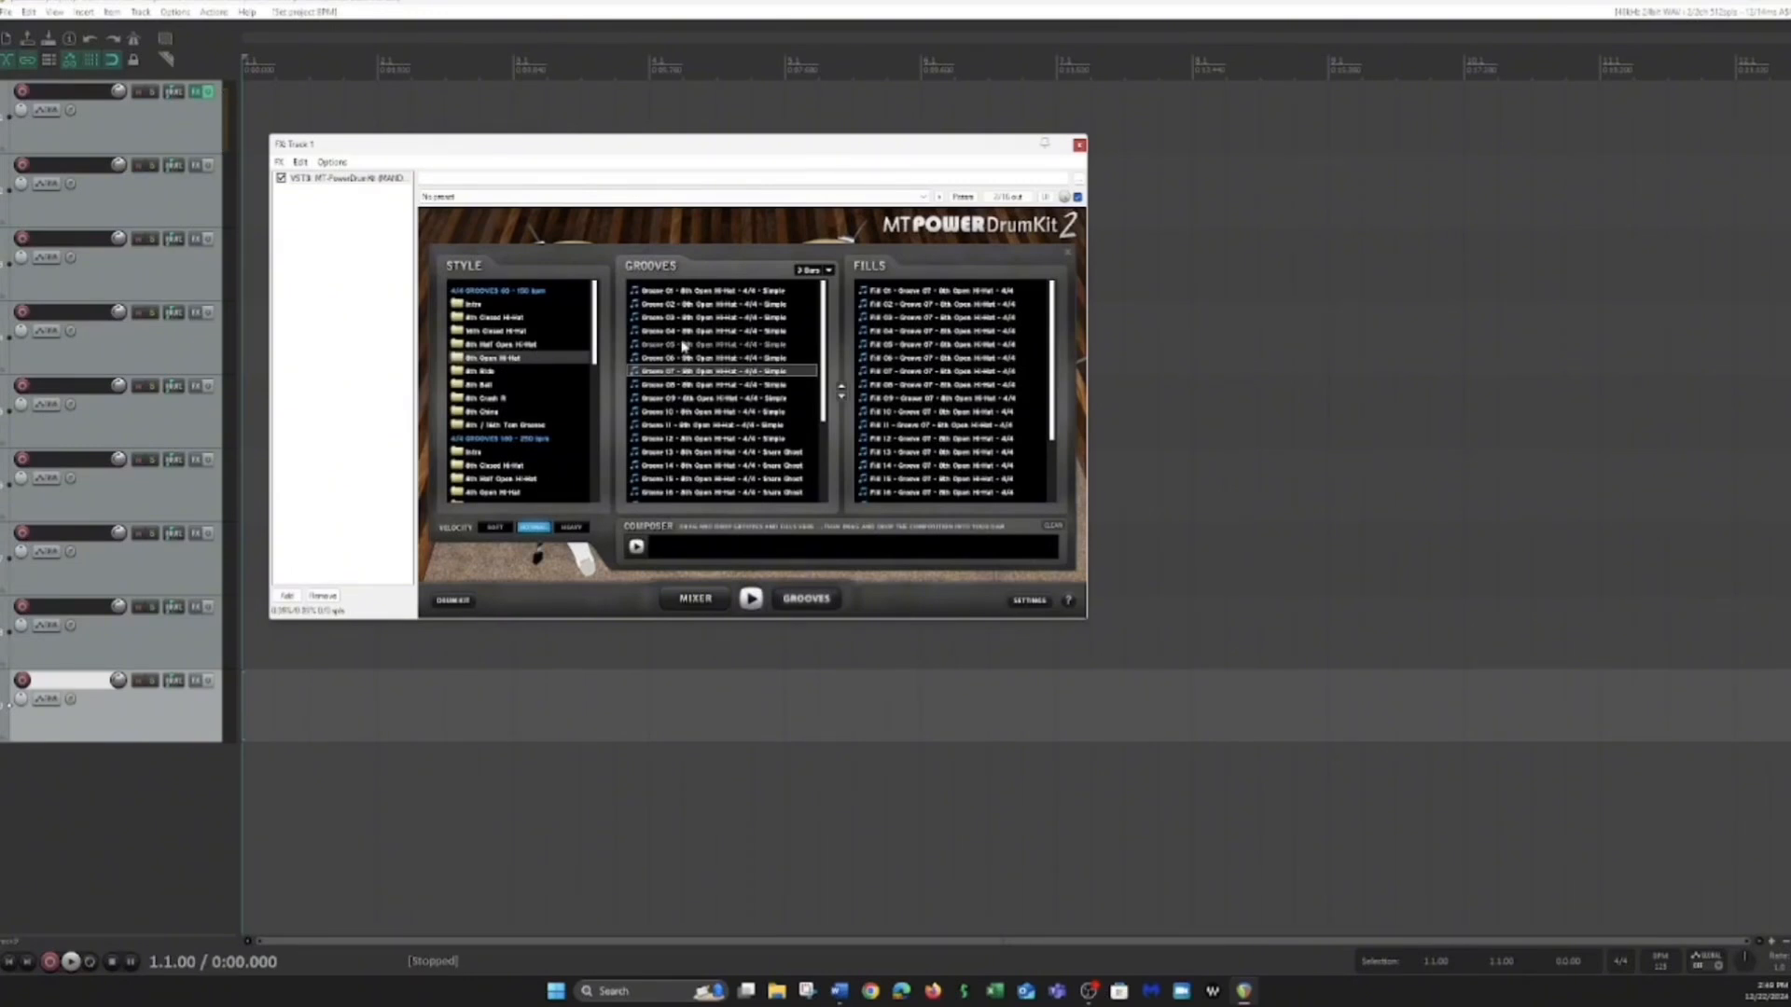
{"action": "left_click", "coordinate": [684, 347]}
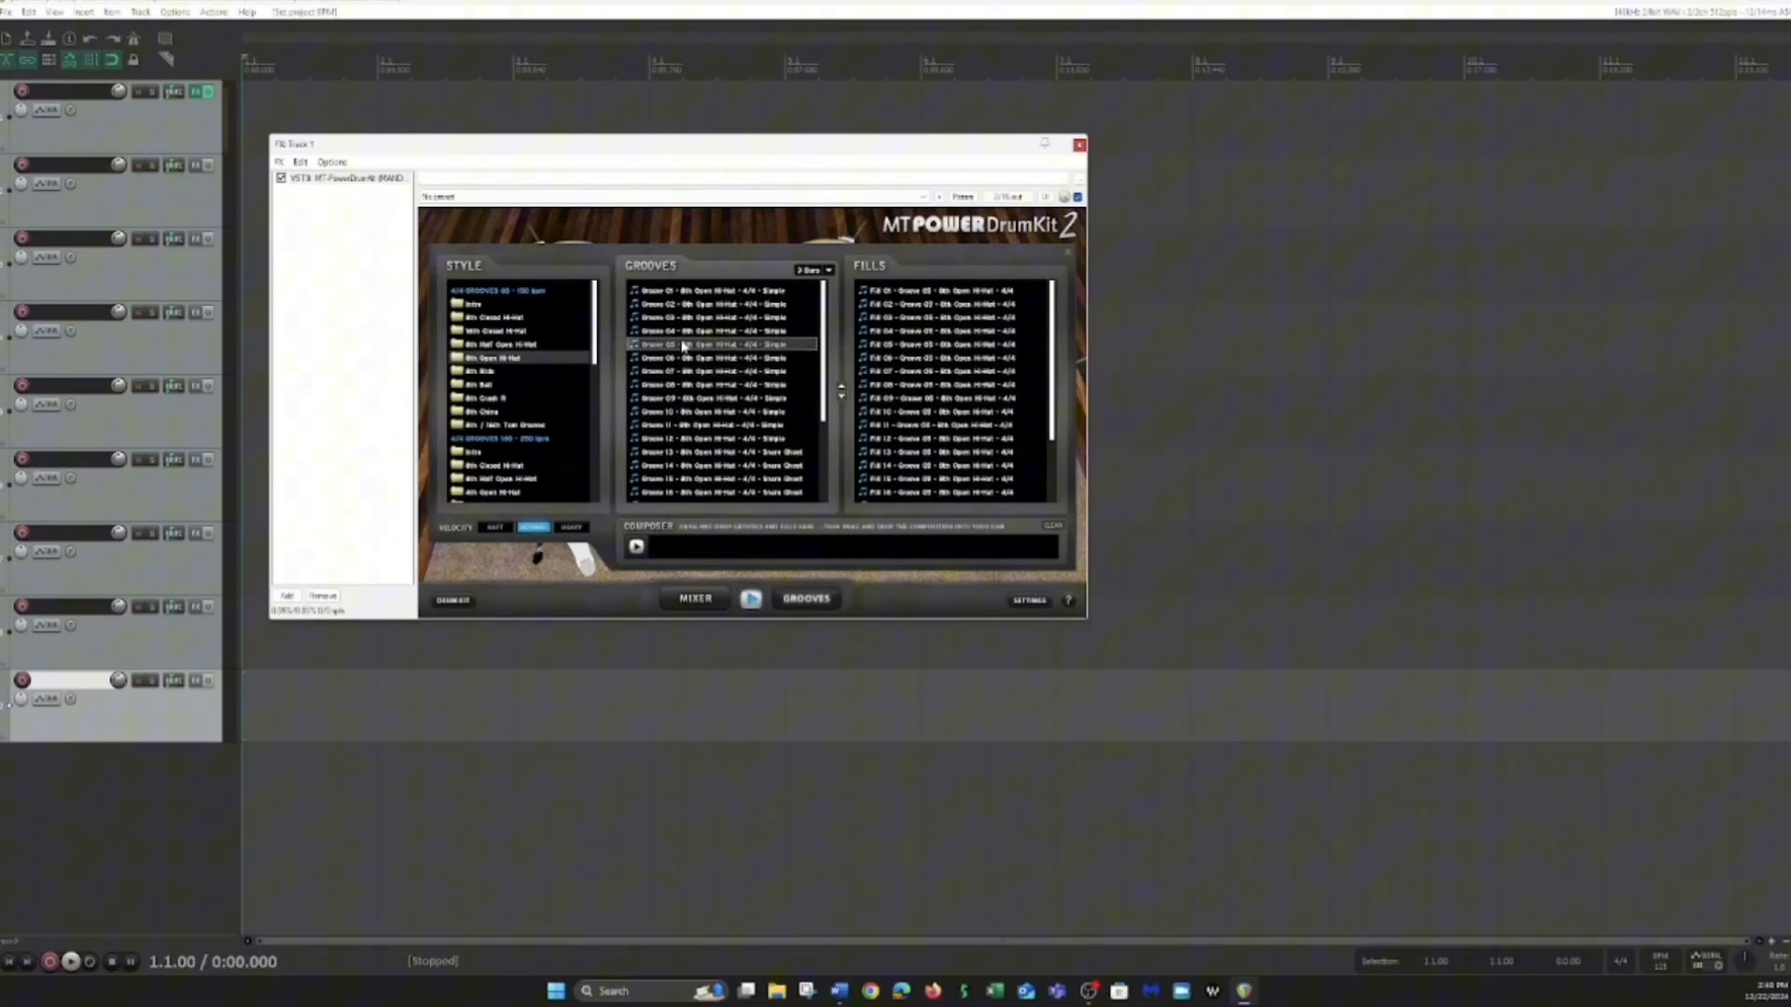
{"action": "left_click", "coordinate": [750, 599]}
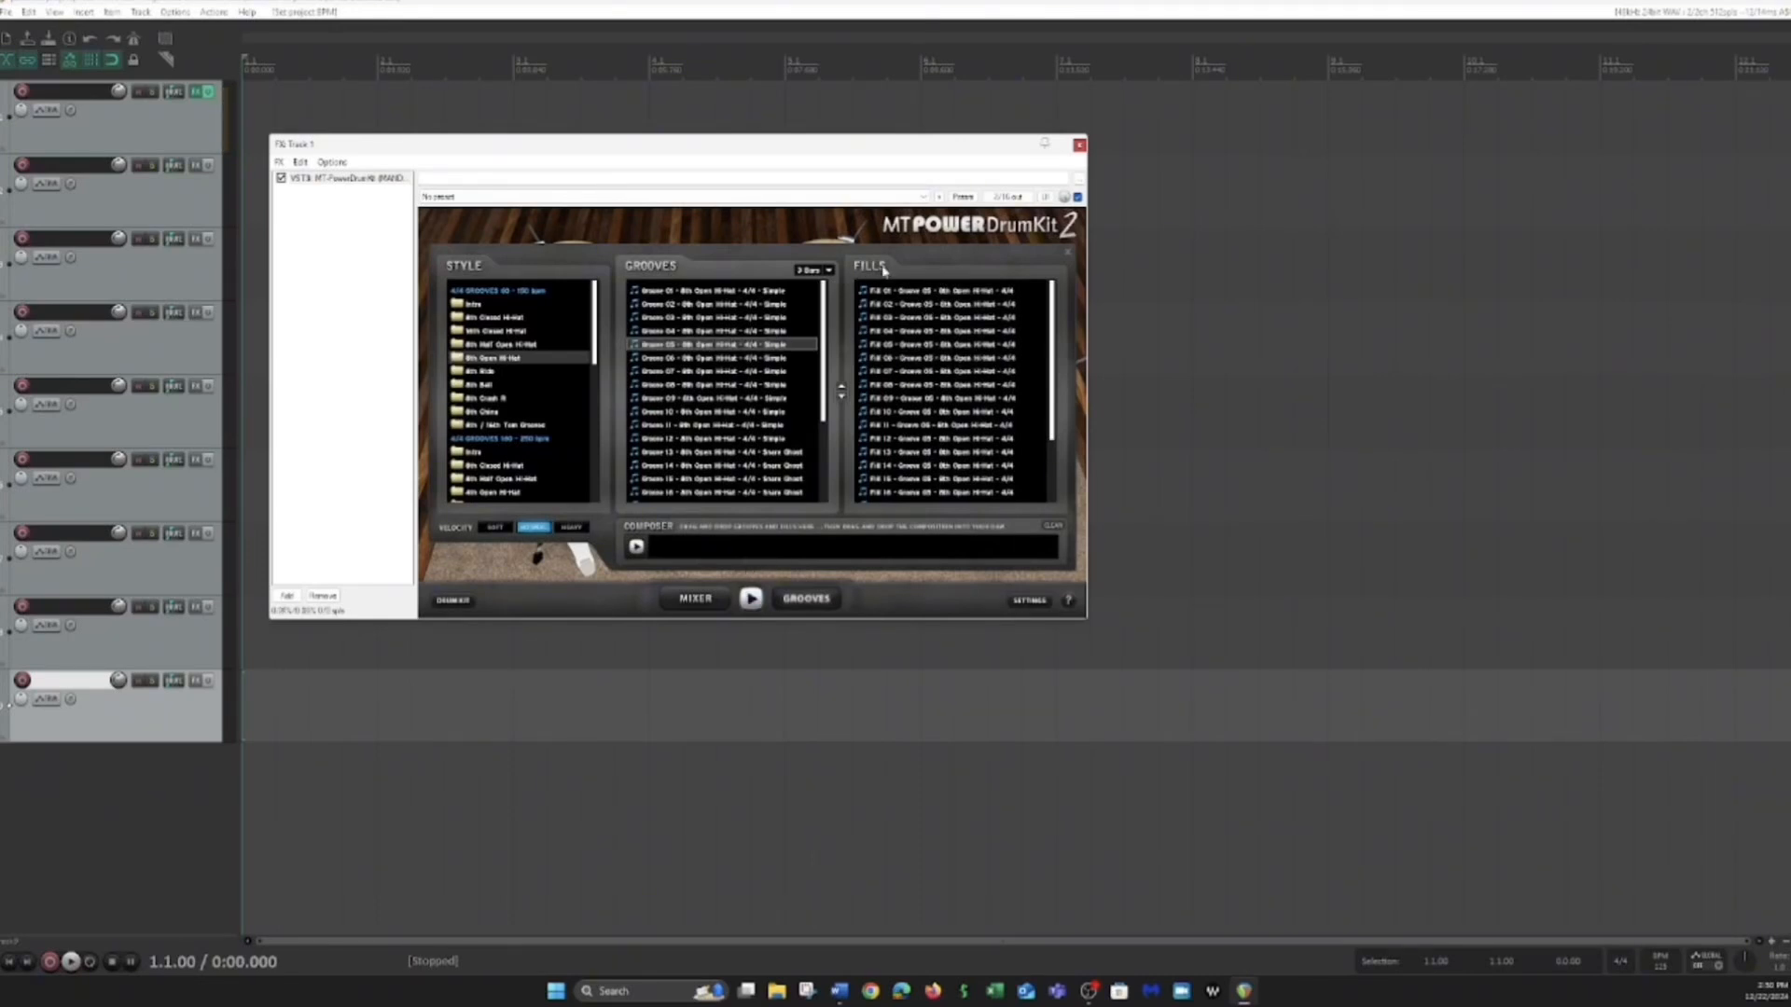
Step: Preview Fill 06, Fill 14 and Fill 23 that belong to Groove 05 of the 8th Open Hi-Hat style
{"action": "left_click", "coordinate": [911, 359]}
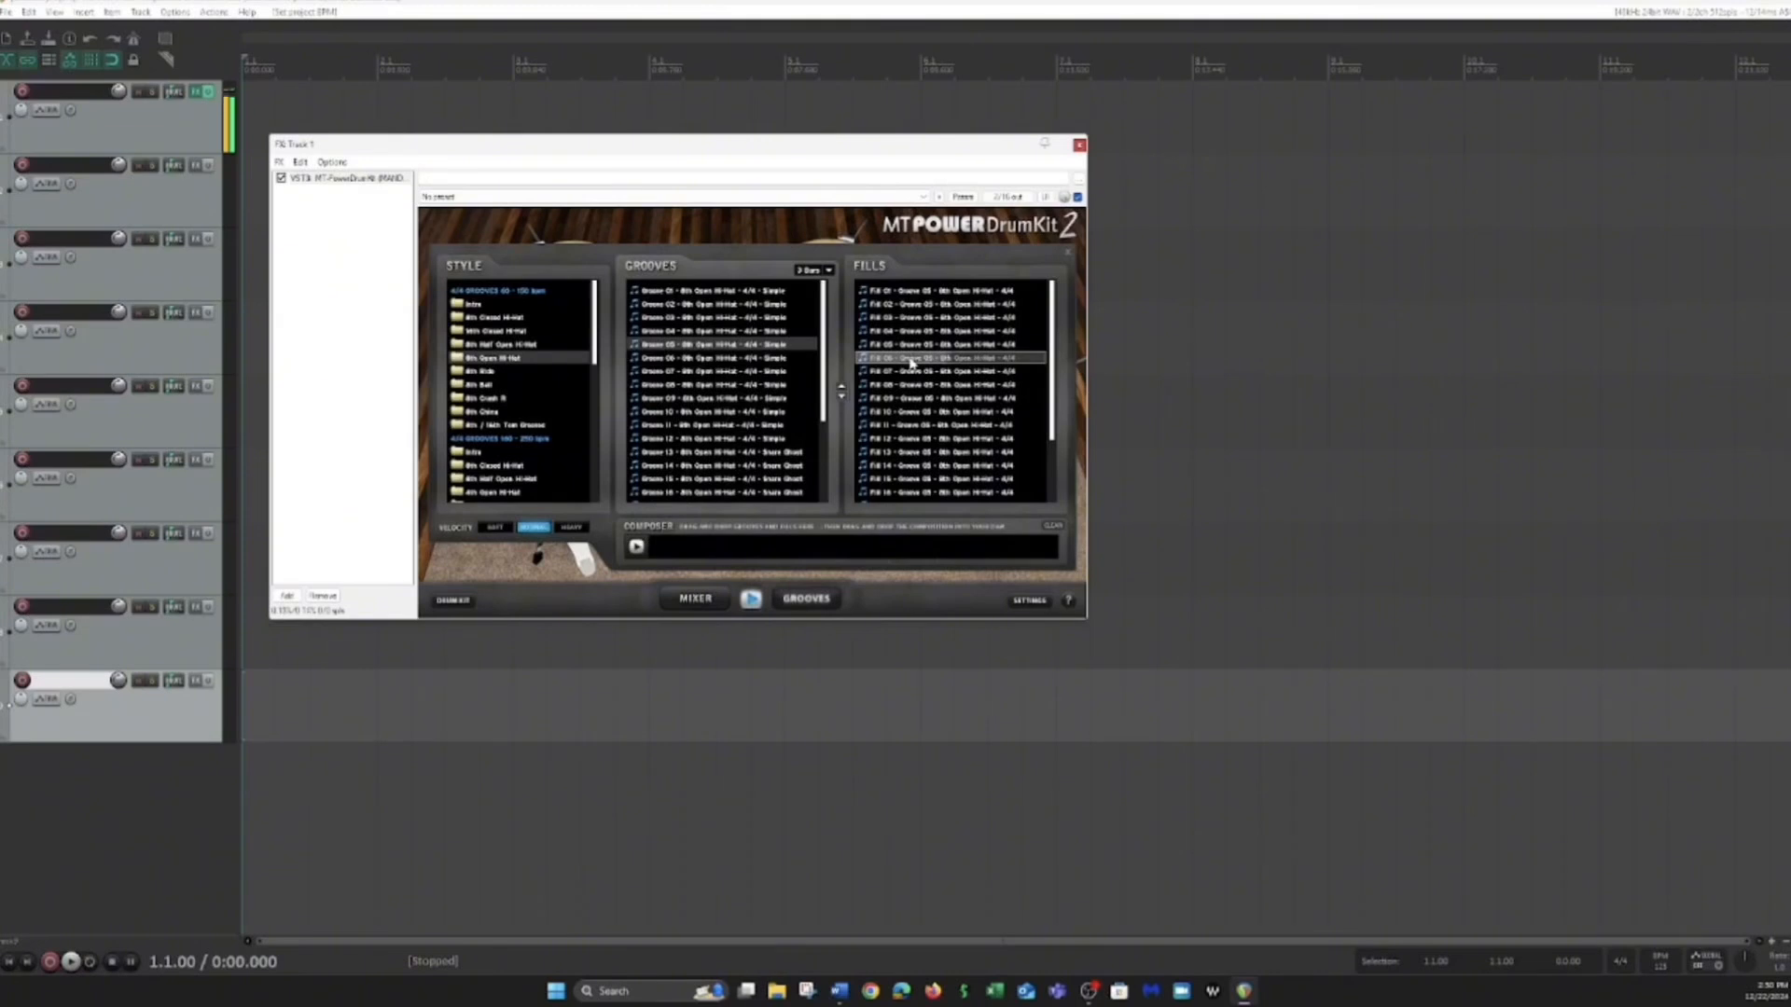
{"action": "left_click", "coordinate": [752, 599]}
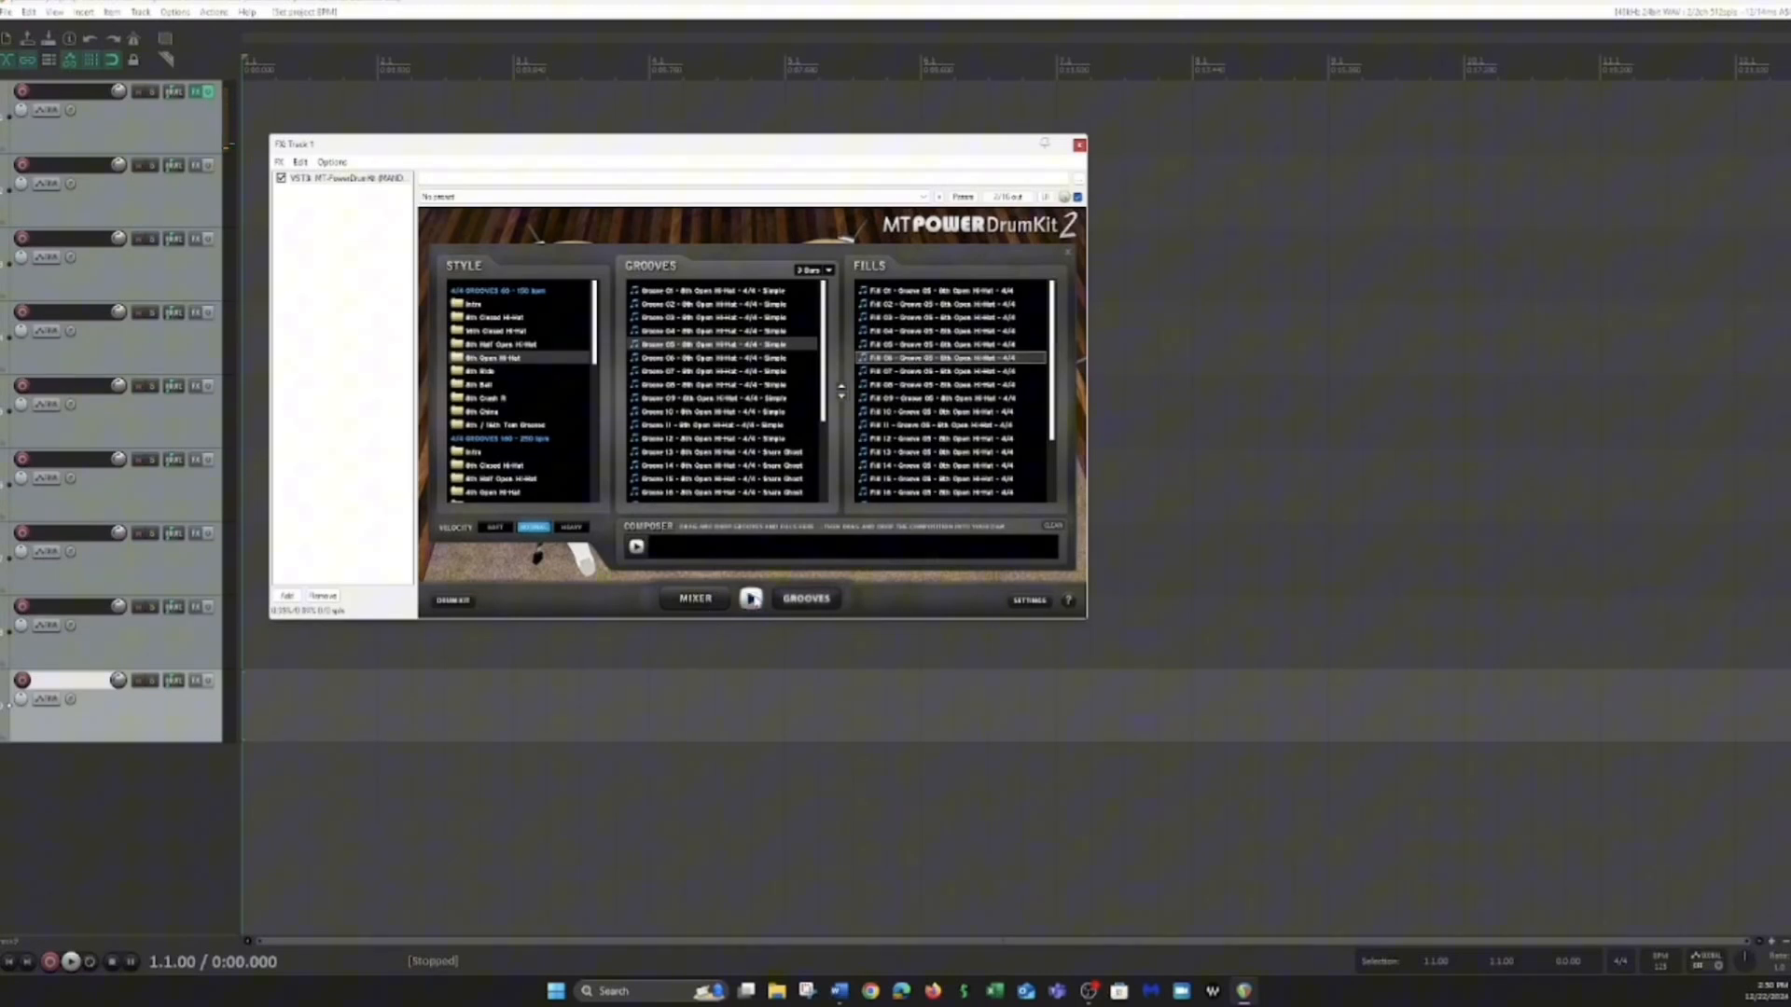
{"action": "left_click", "coordinate": [970, 464]}
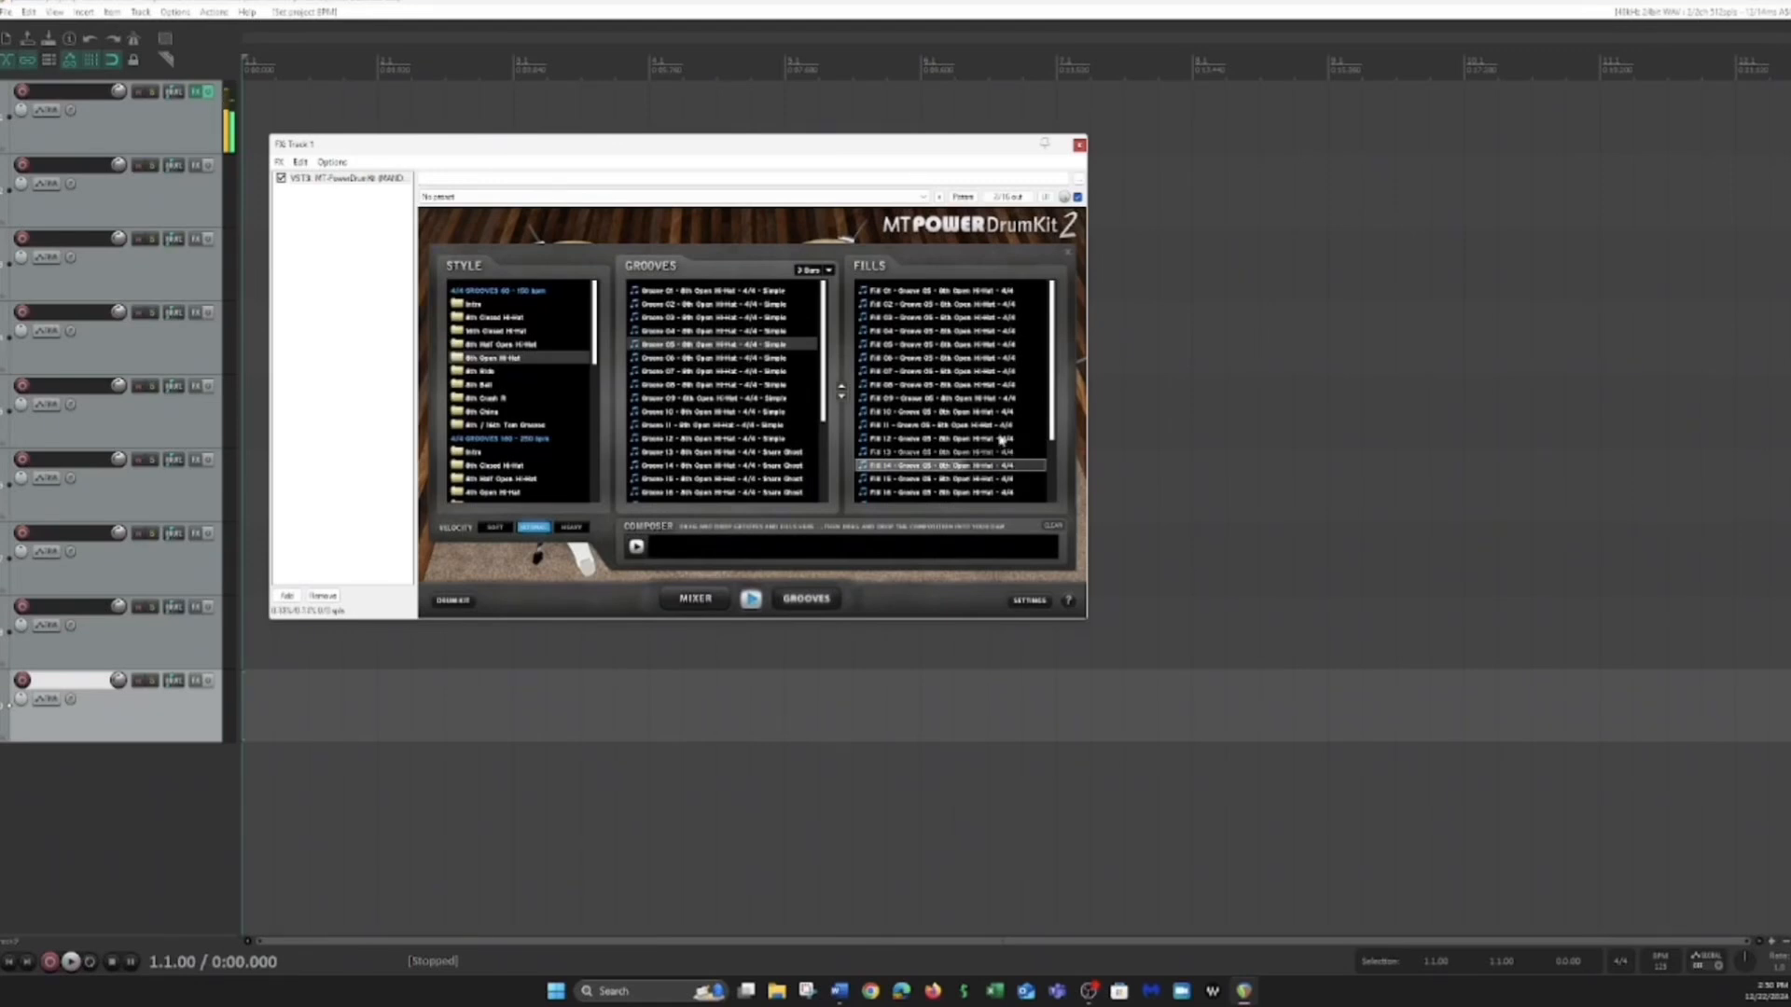
{"action": "scroll", "coordinate": [1045, 381], "scroll_direction": "down", "scroll_amount": 3}
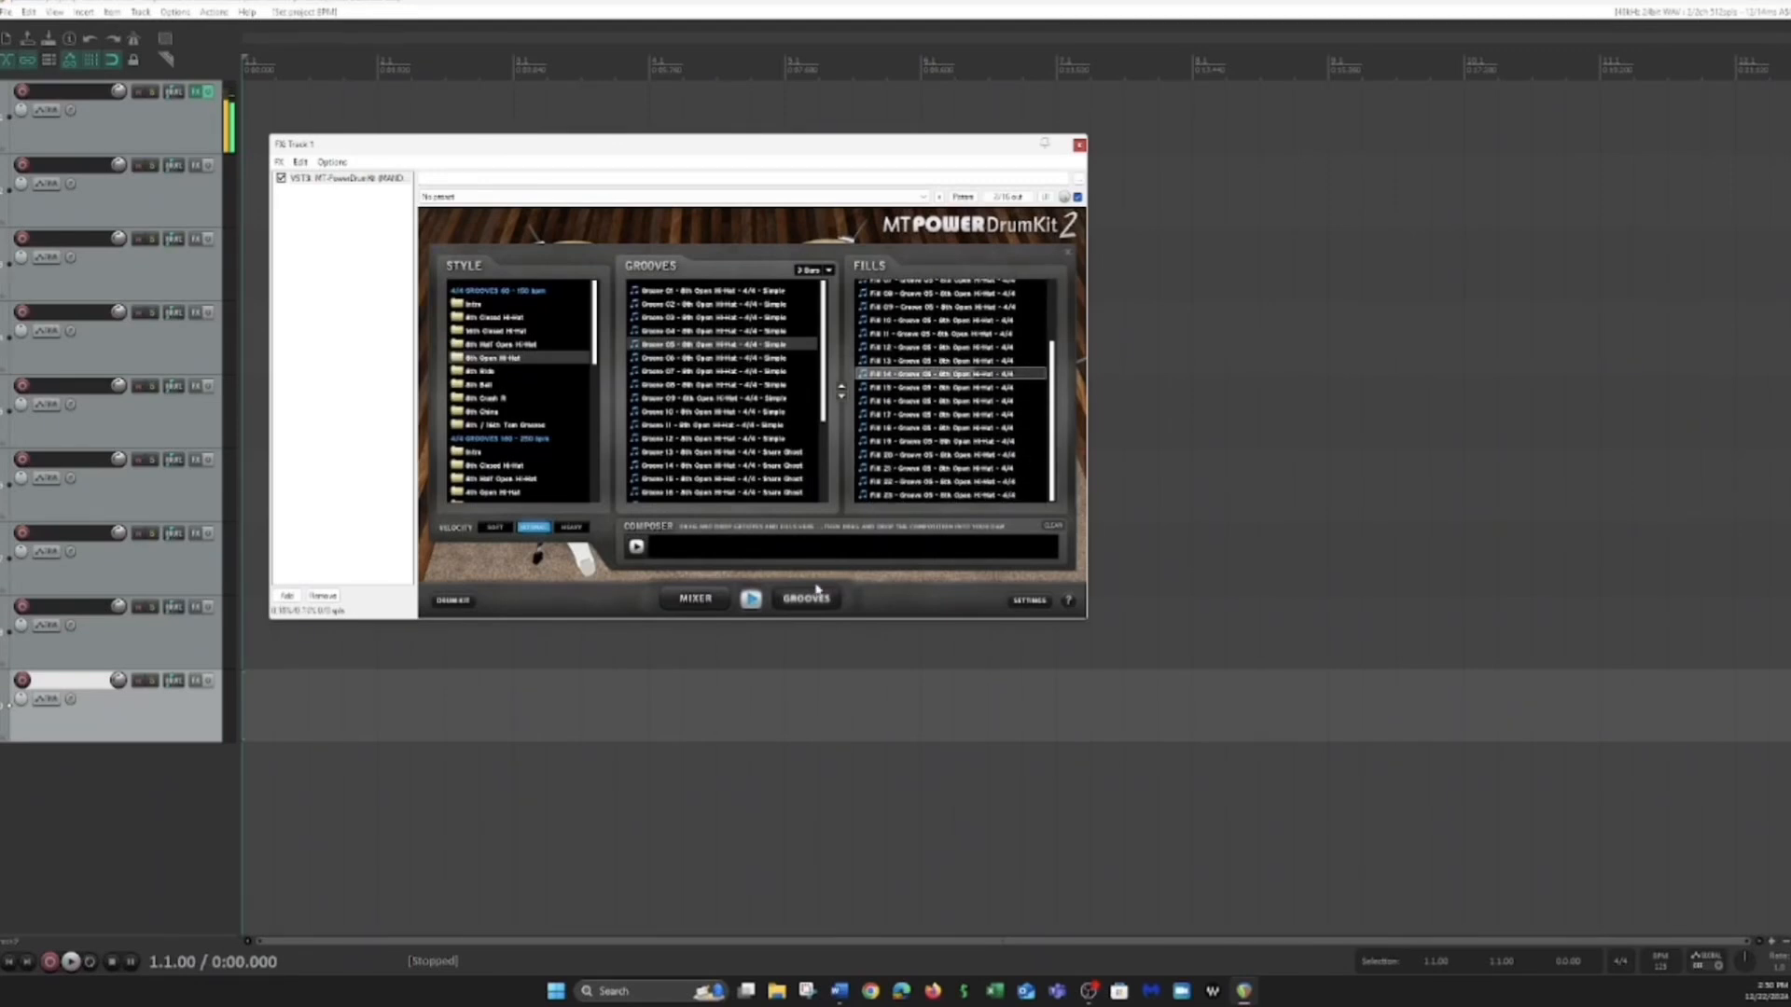
{"action": "left_click", "coordinate": [753, 600]}
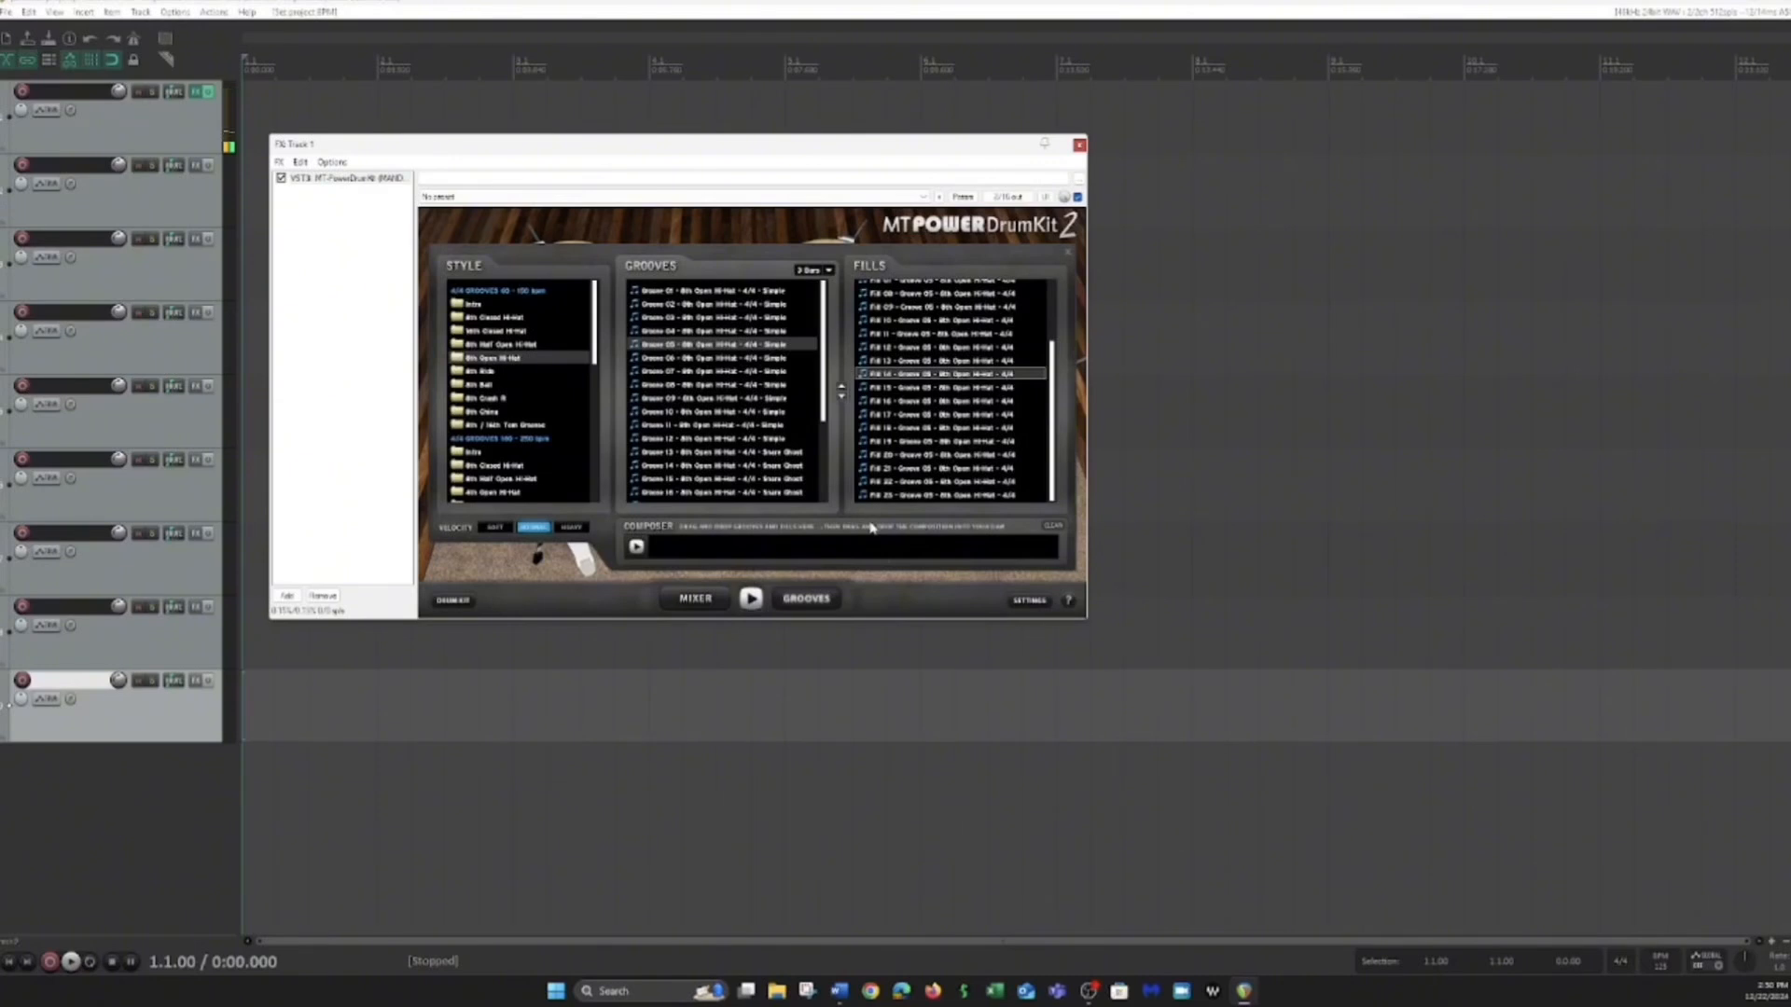
{"action": "left_click", "coordinate": [965, 496]}
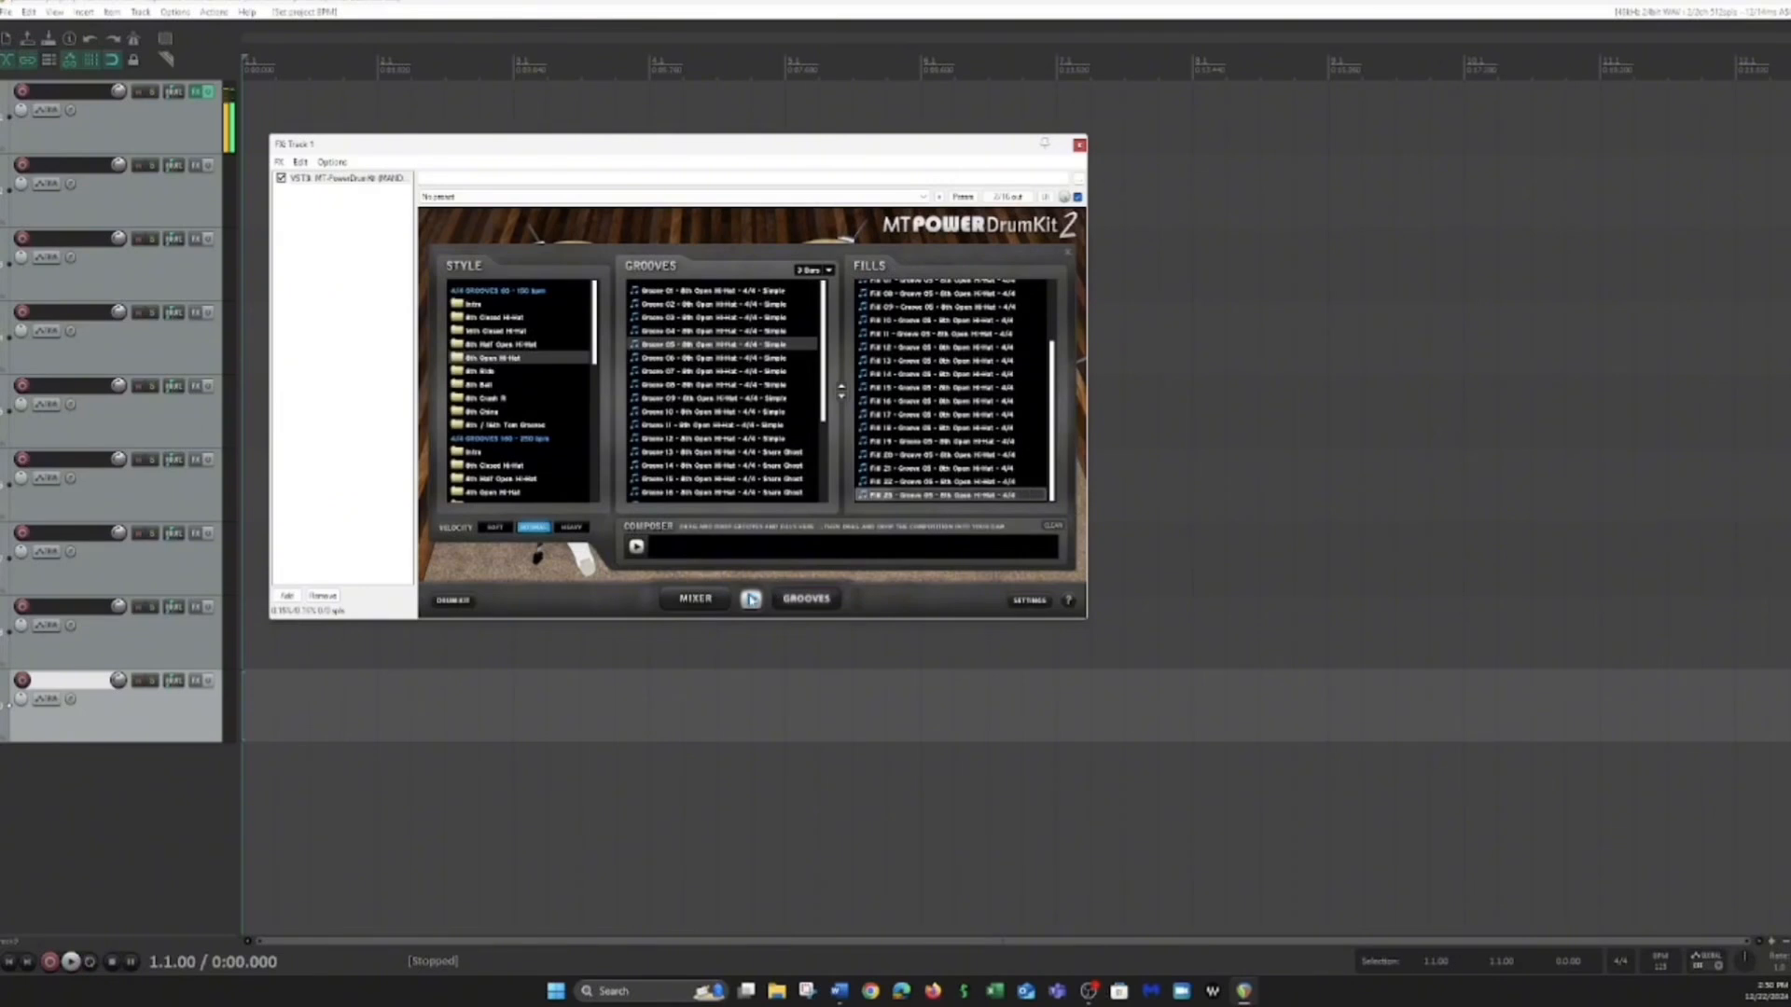
{"action": "left_click", "coordinate": [751, 599]}
{"action": "left_click", "coordinate": [750, 595]}
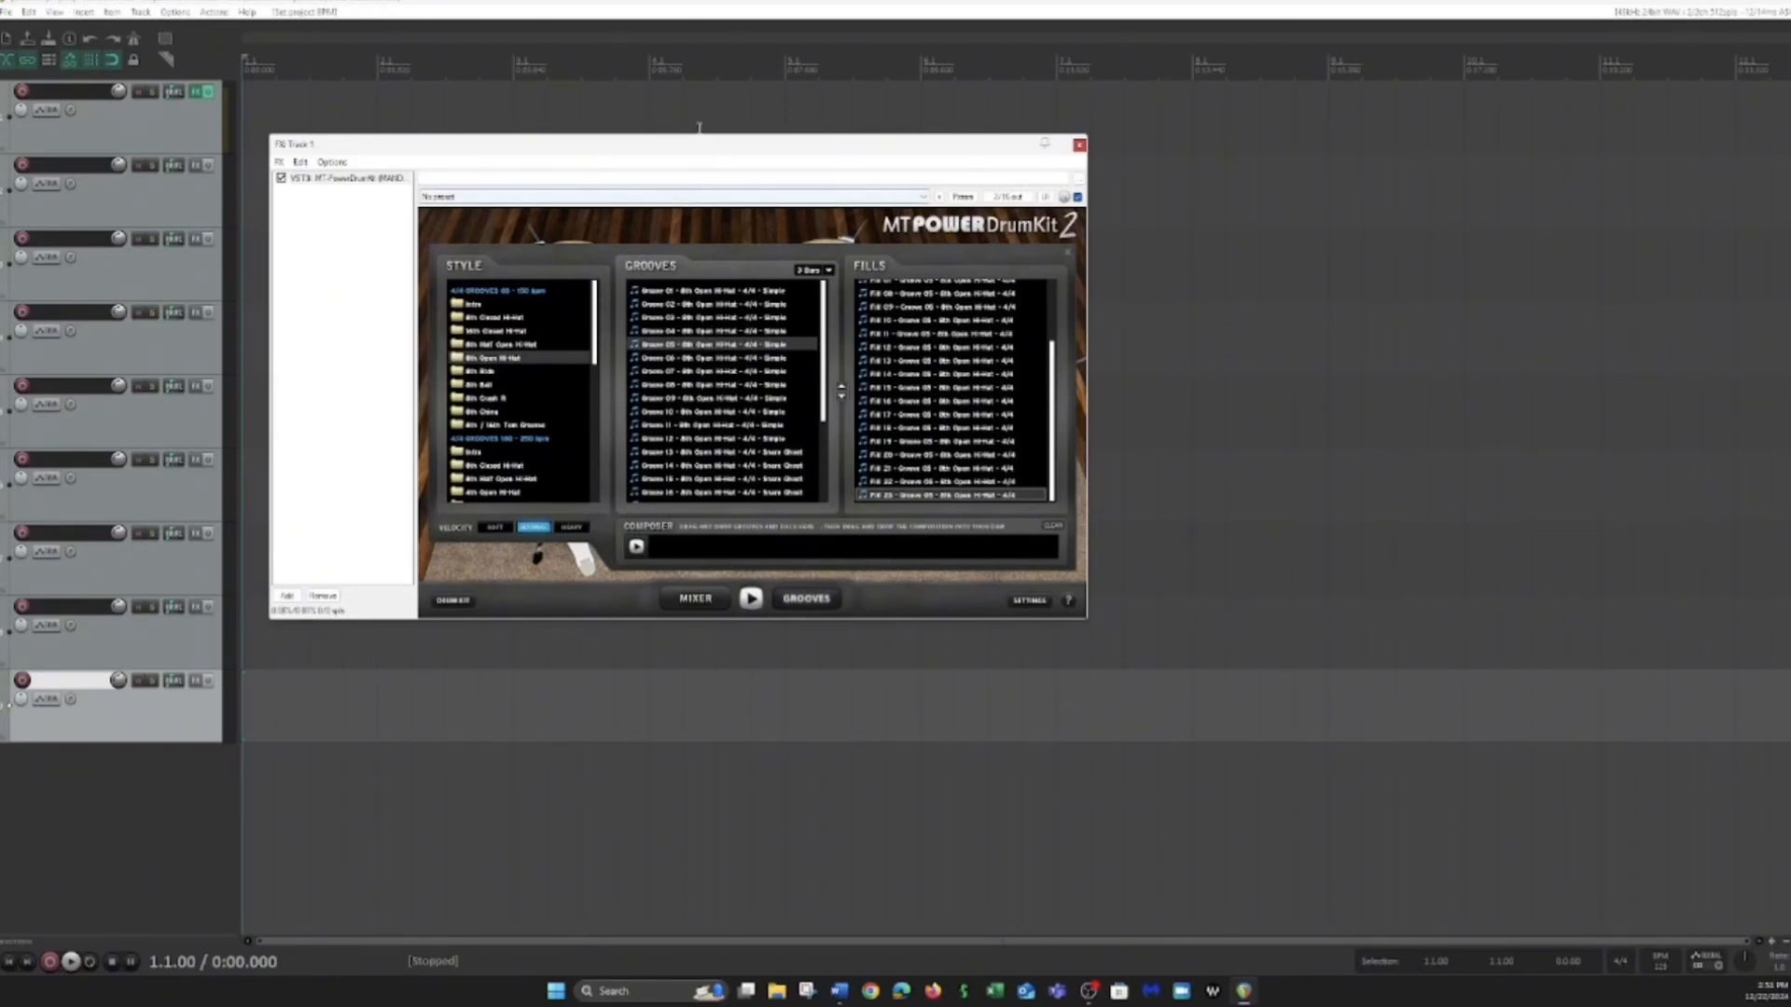
Step: Move the drum plug-in window clear of the first track and place Groove 01 on that track starting at bar 3
{"action": "left_click_drag", "start_coordinate": [712, 155], "coordinate": [1187, 341]}
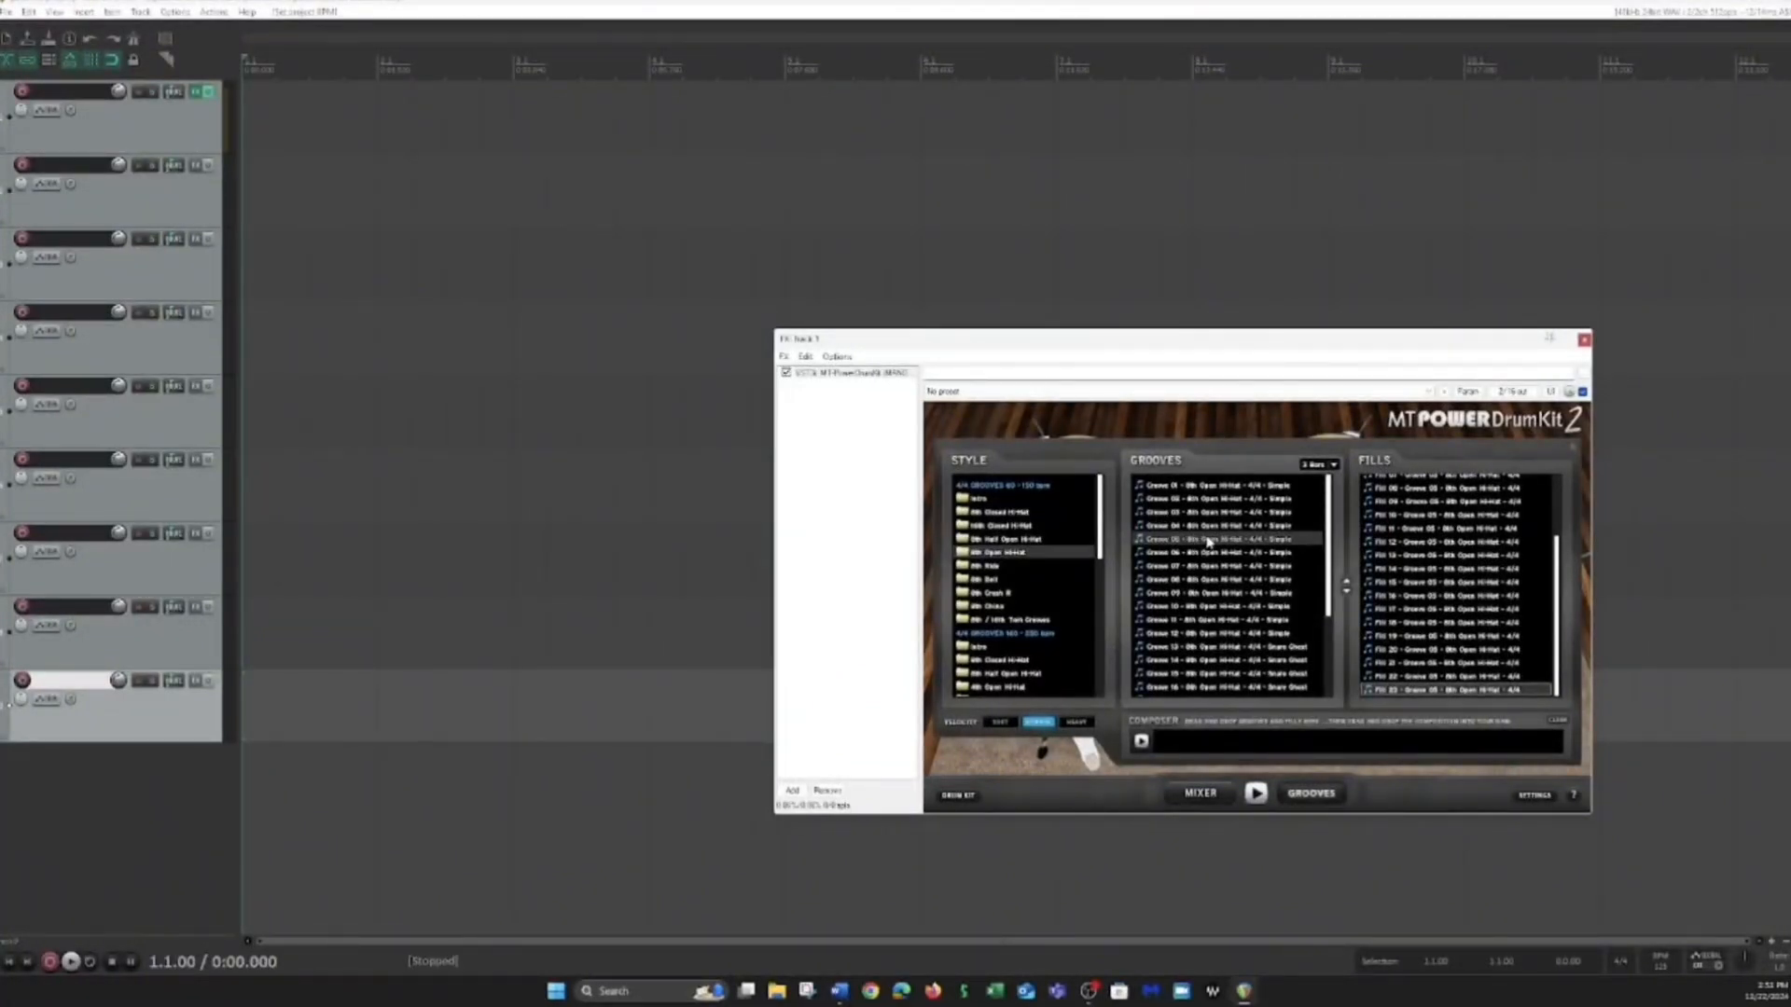
{"action": "left_click", "coordinate": [1230, 487]}
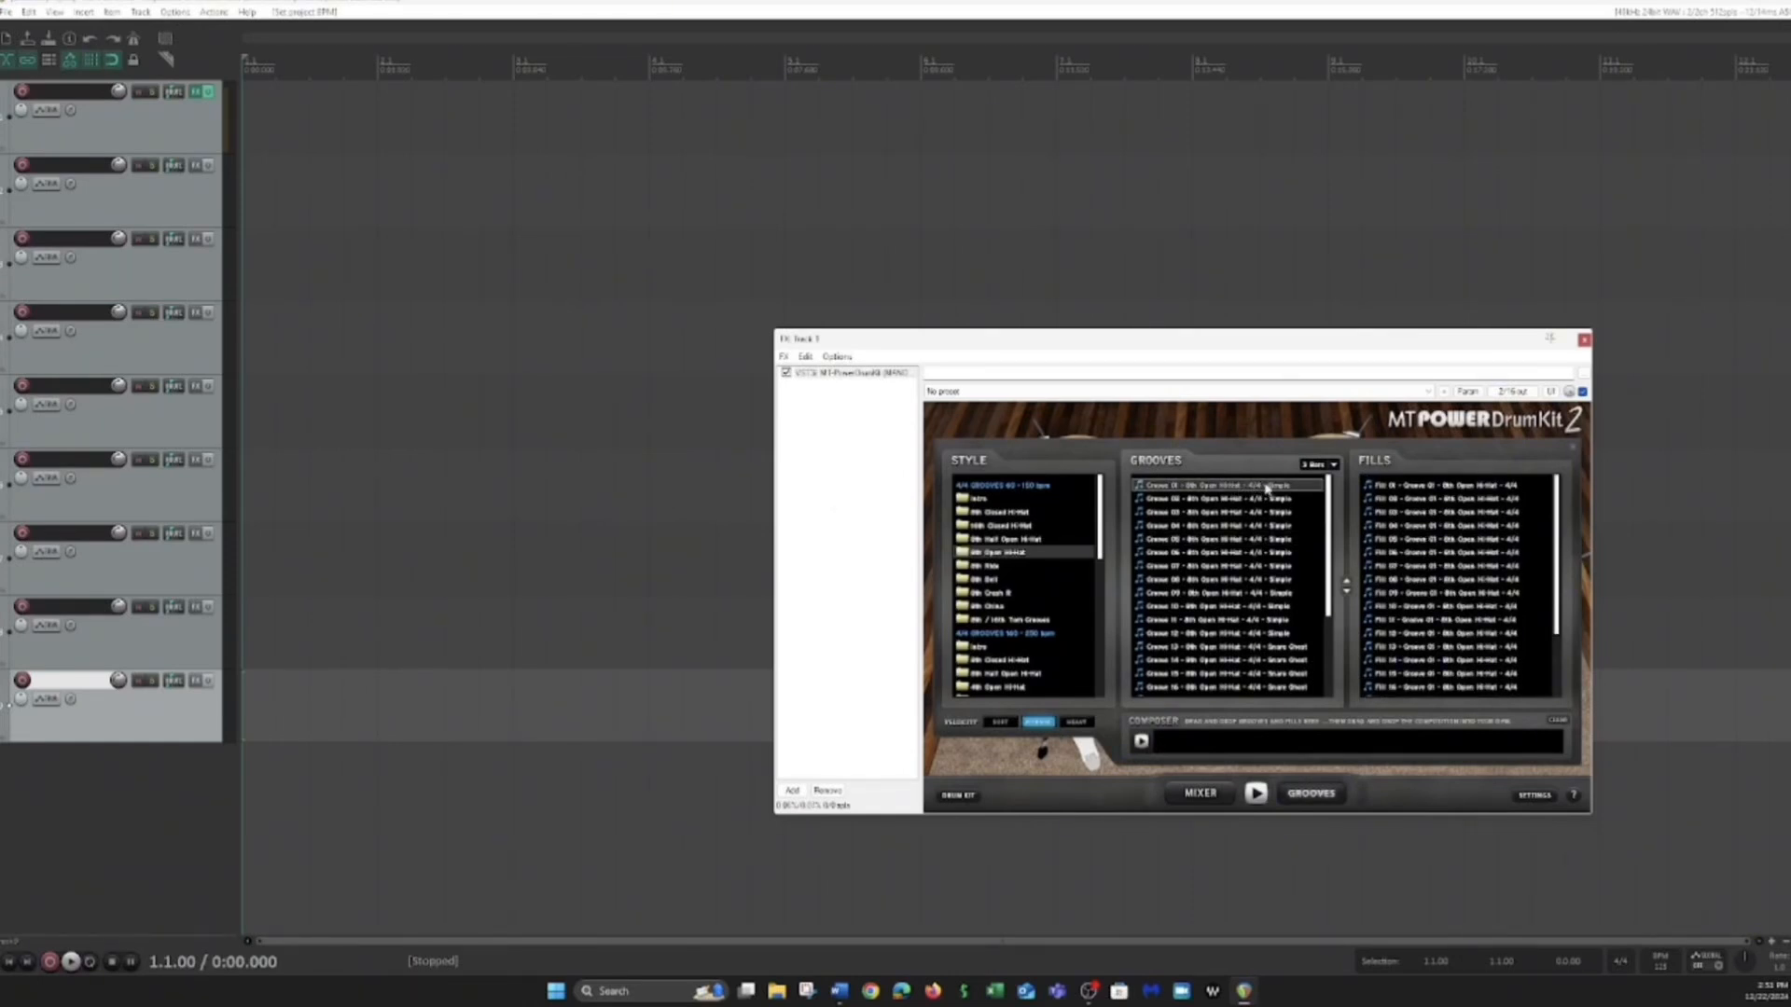
{"action": "left_click_drag", "start_coordinate": [1267, 486], "coordinate": [527, 147]}
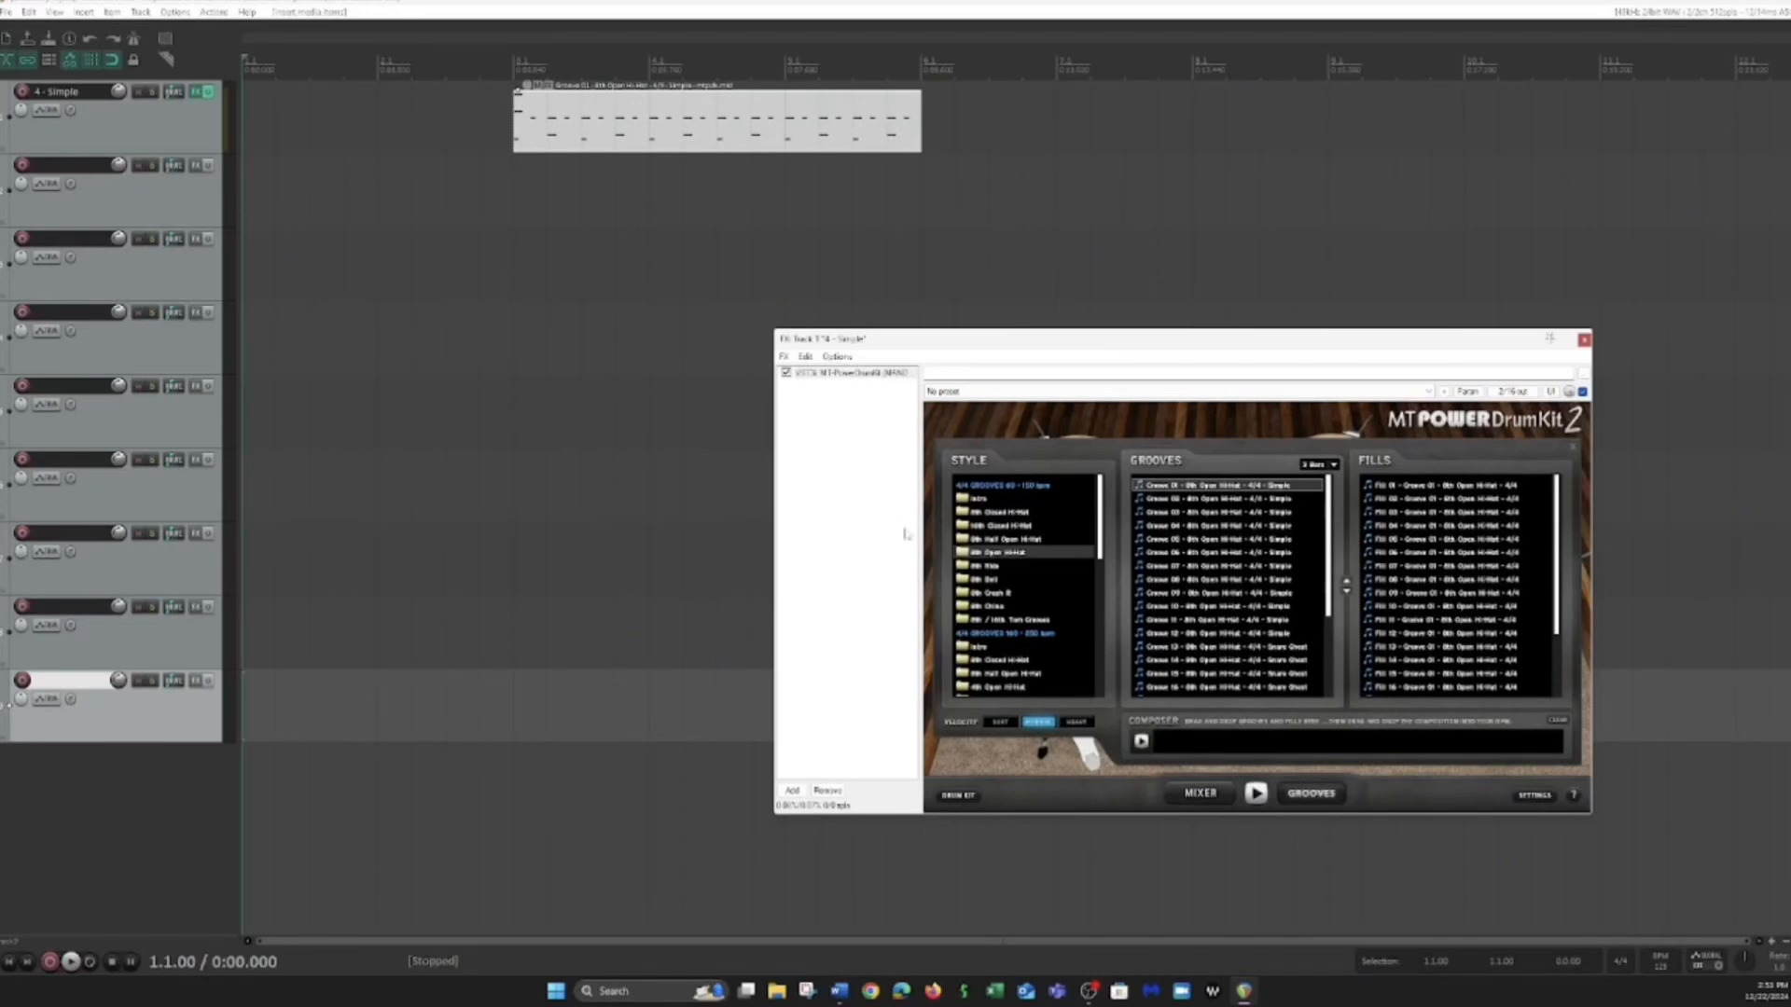
Step: Preview Intro 03 (Snare + Toms) from the Intro style and place it on the drum track at bar 2, before the groove
{"action": "left_click", "coordinate": [972, 499]}
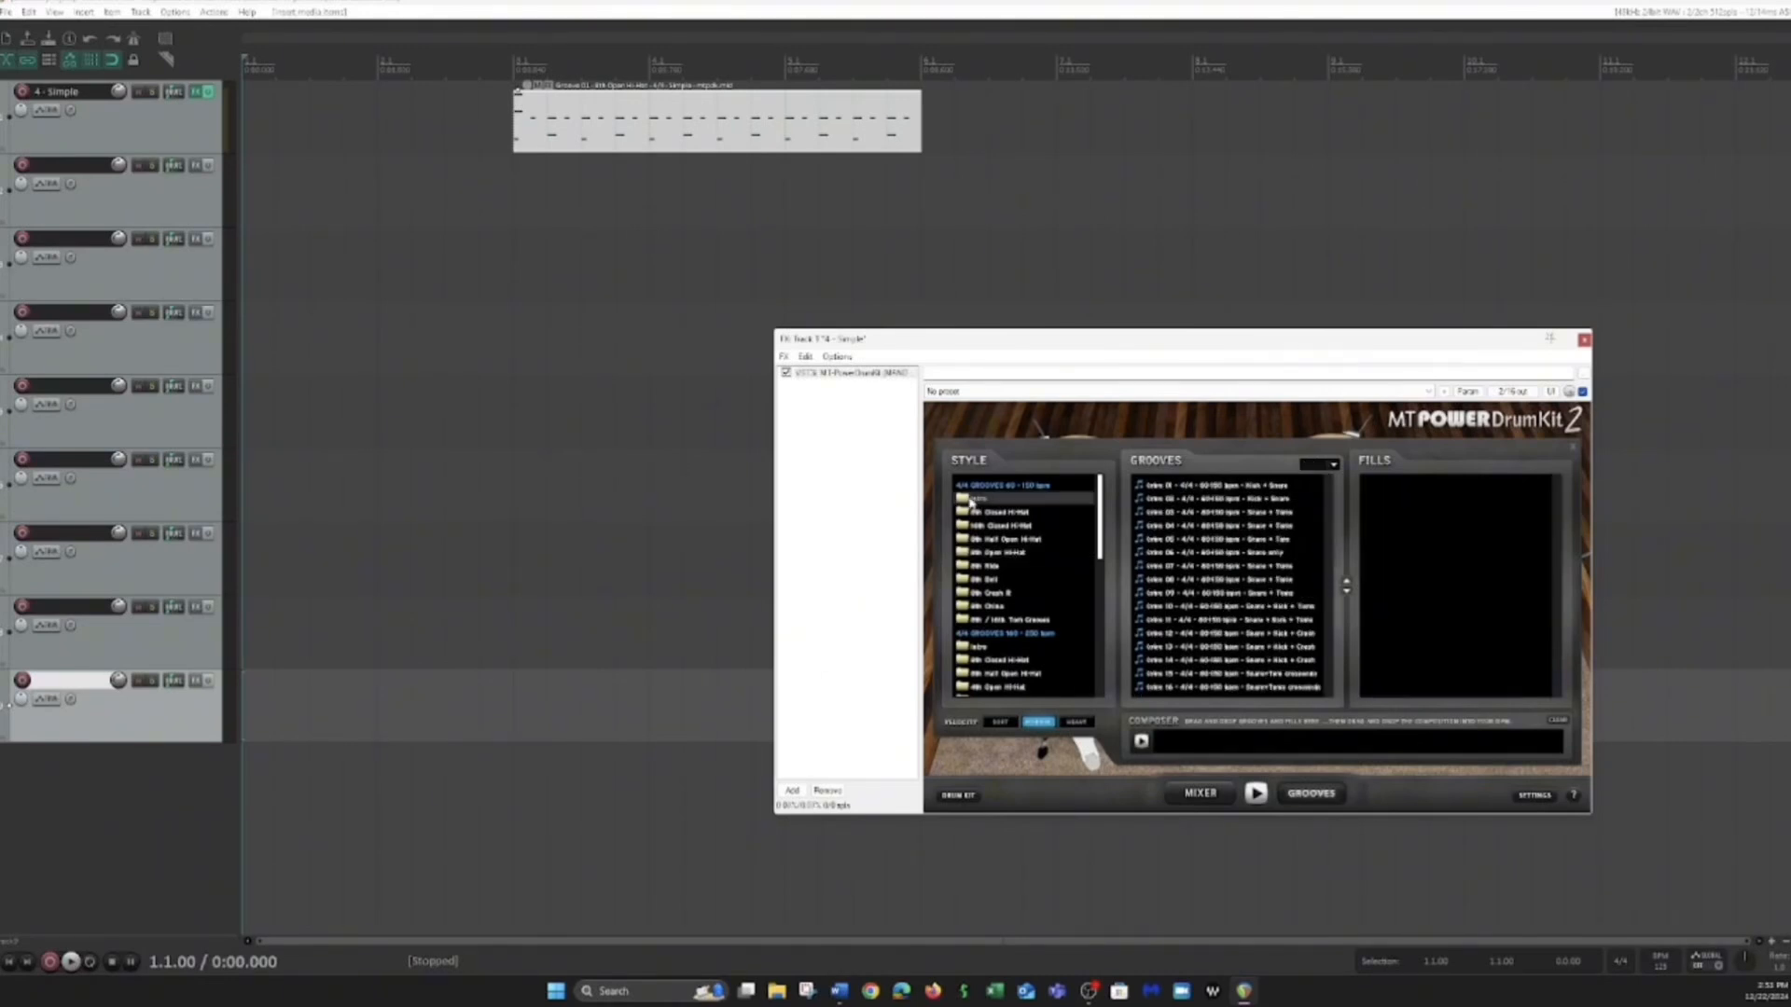
{"action": "left_click", "coordinate": [1199, 513]}
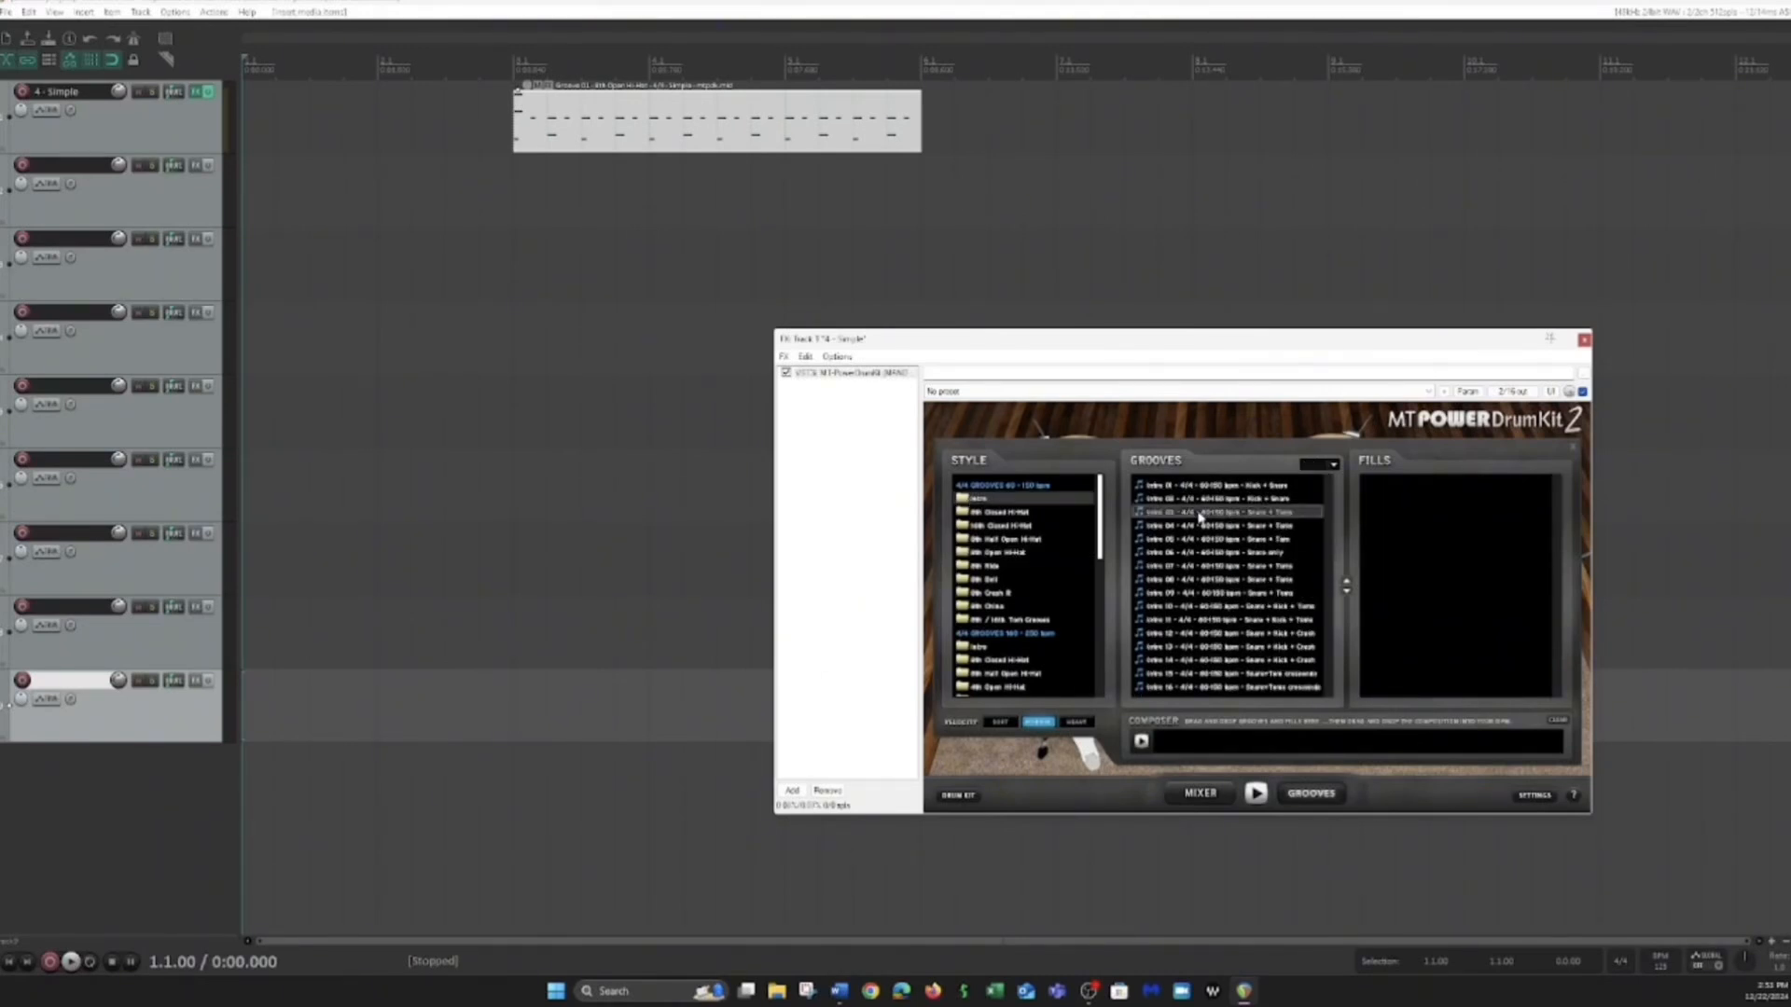
{"action": "left_click", "coordinate": [1255, 792]}
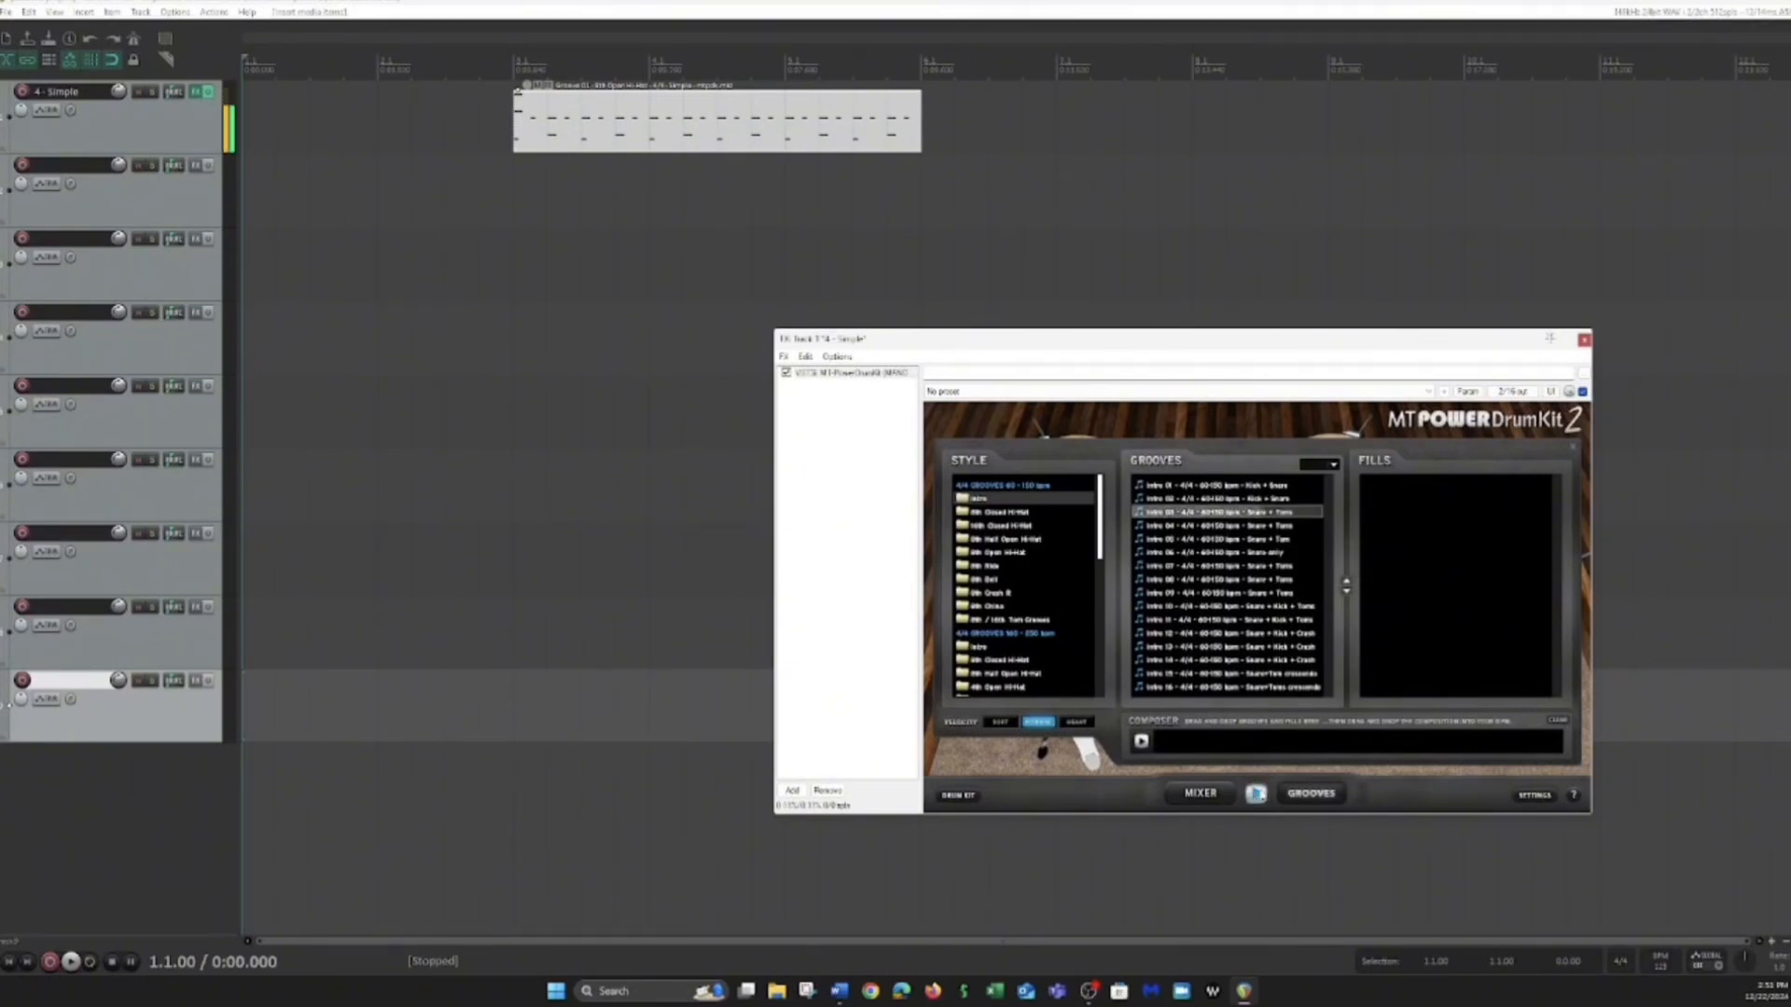
{"action": "left_click", "coordinate": [1261, 794]}
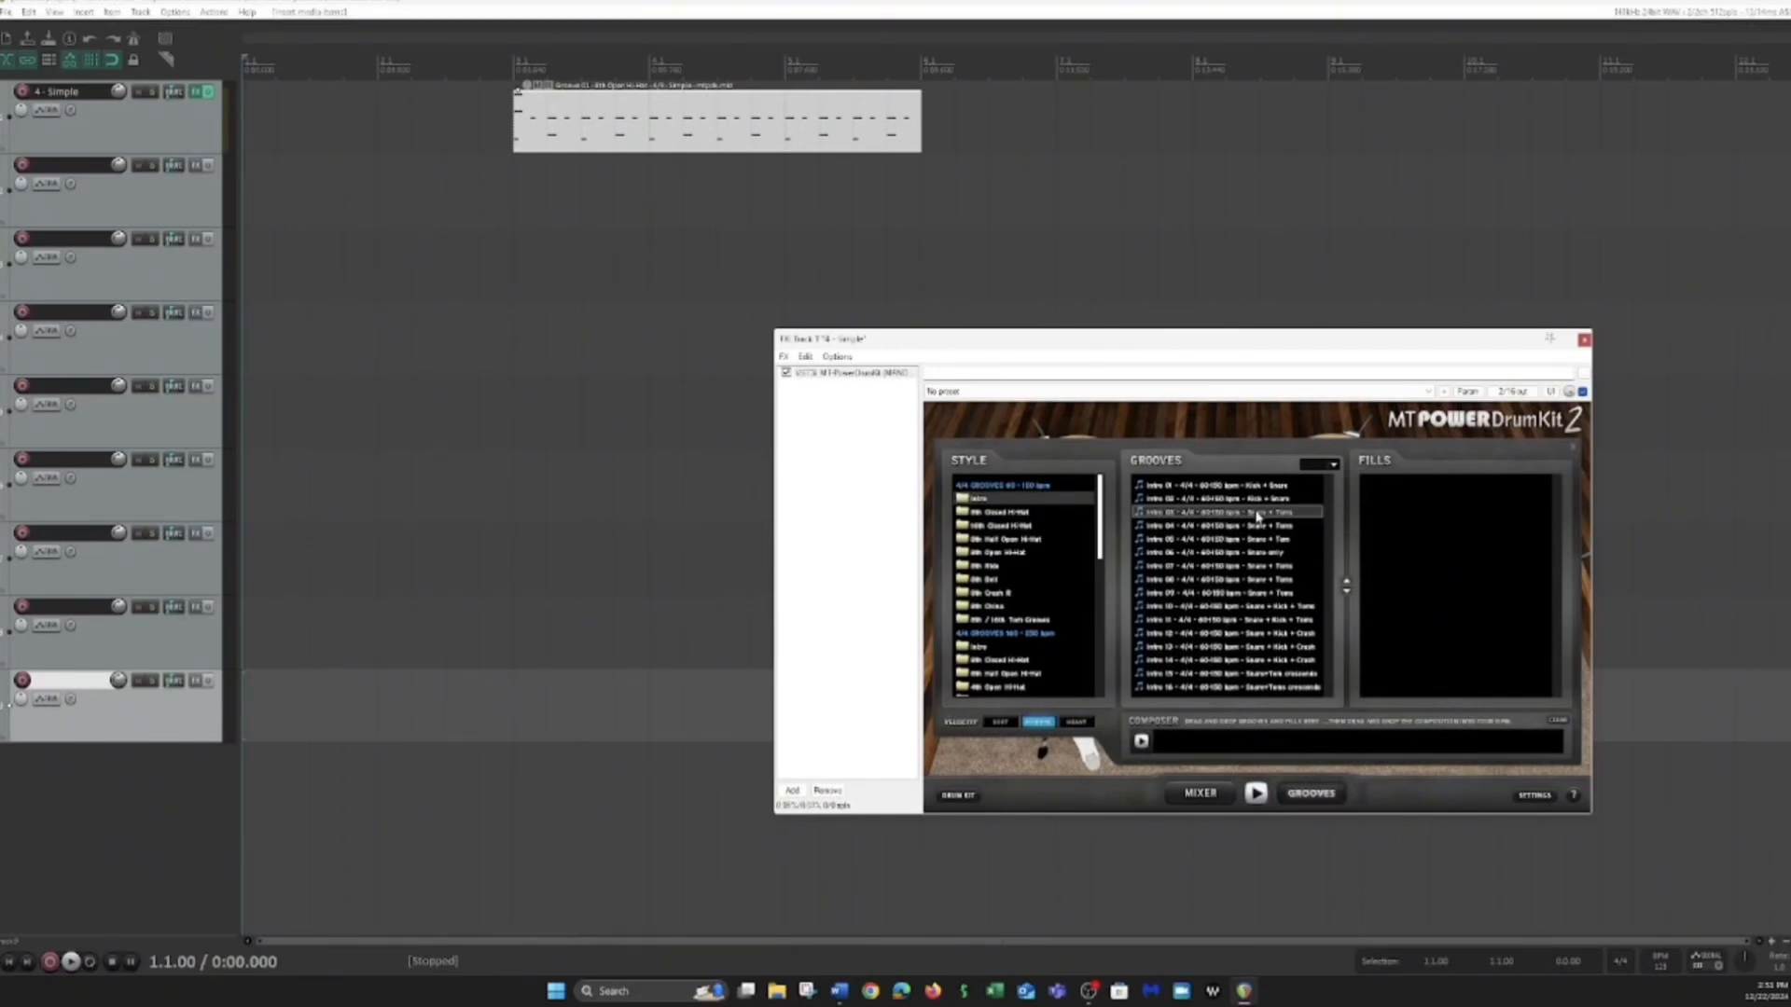
{"action": "left_click_drag", "start_coordinate": [1256, 515], "coordinate": [383, 146]}
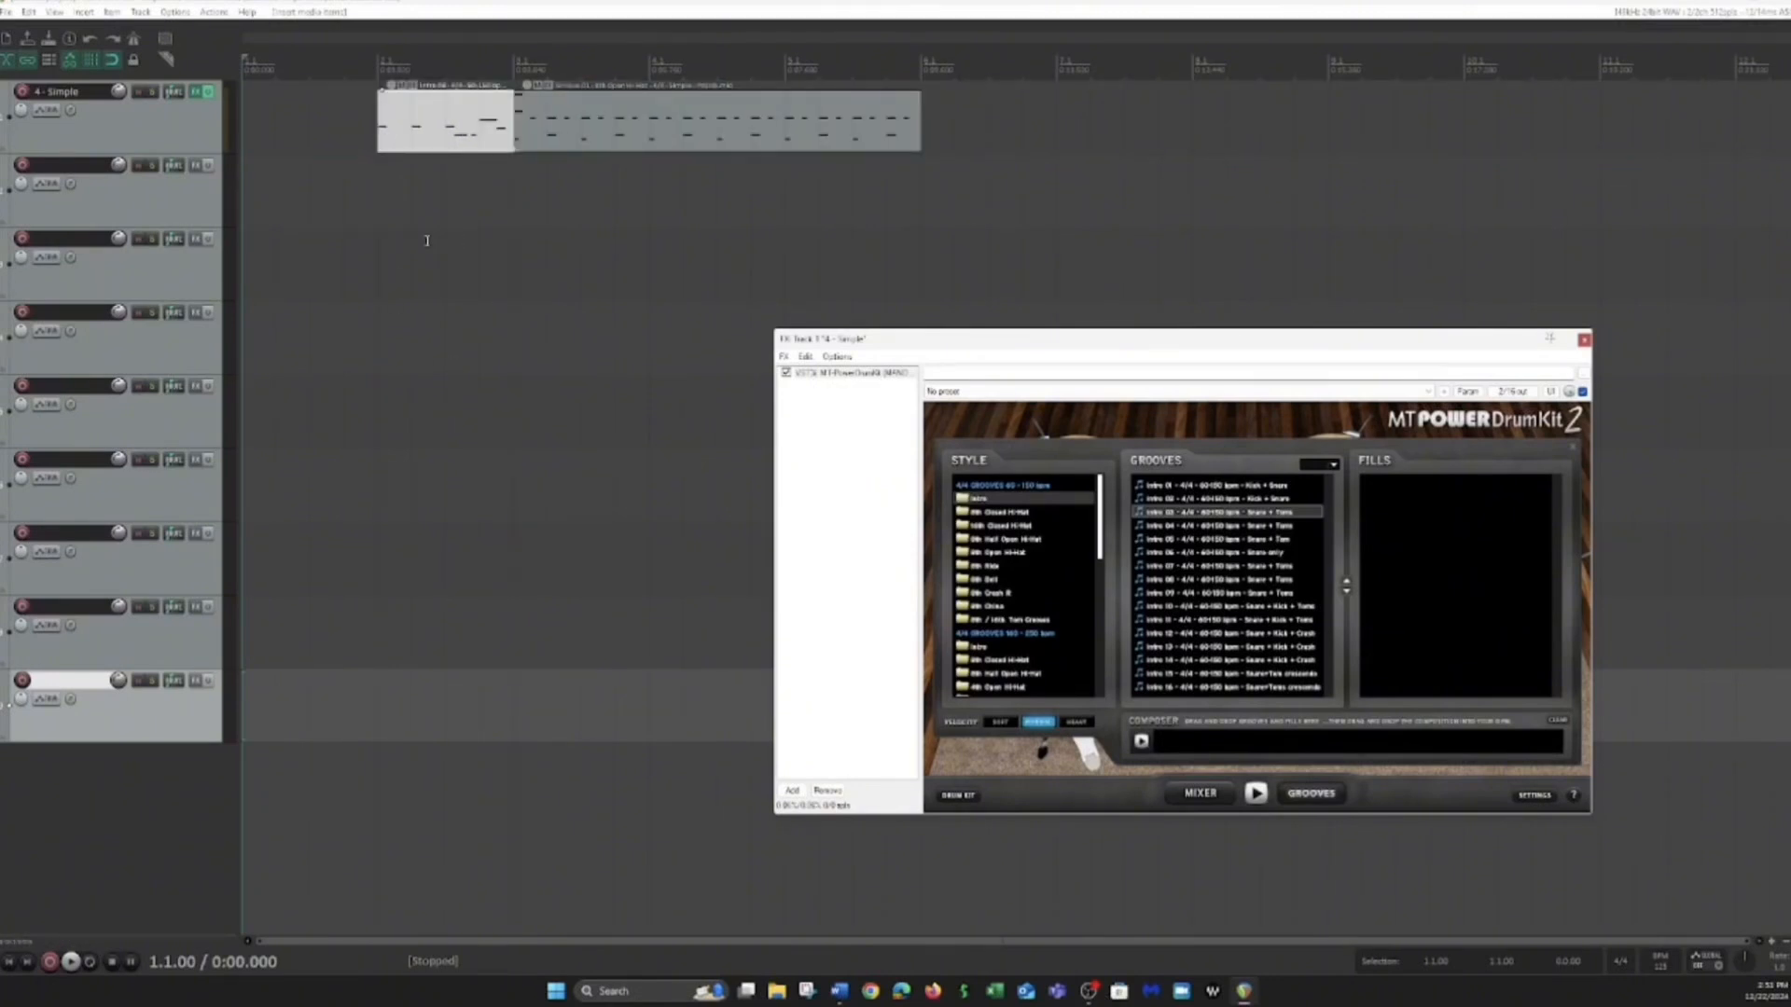
Step: Play the intro and groove from bar 2, and move the drum plug-in window lower to free the arrangement view
{"action": "left_click", "coordinate": [378, 230]}
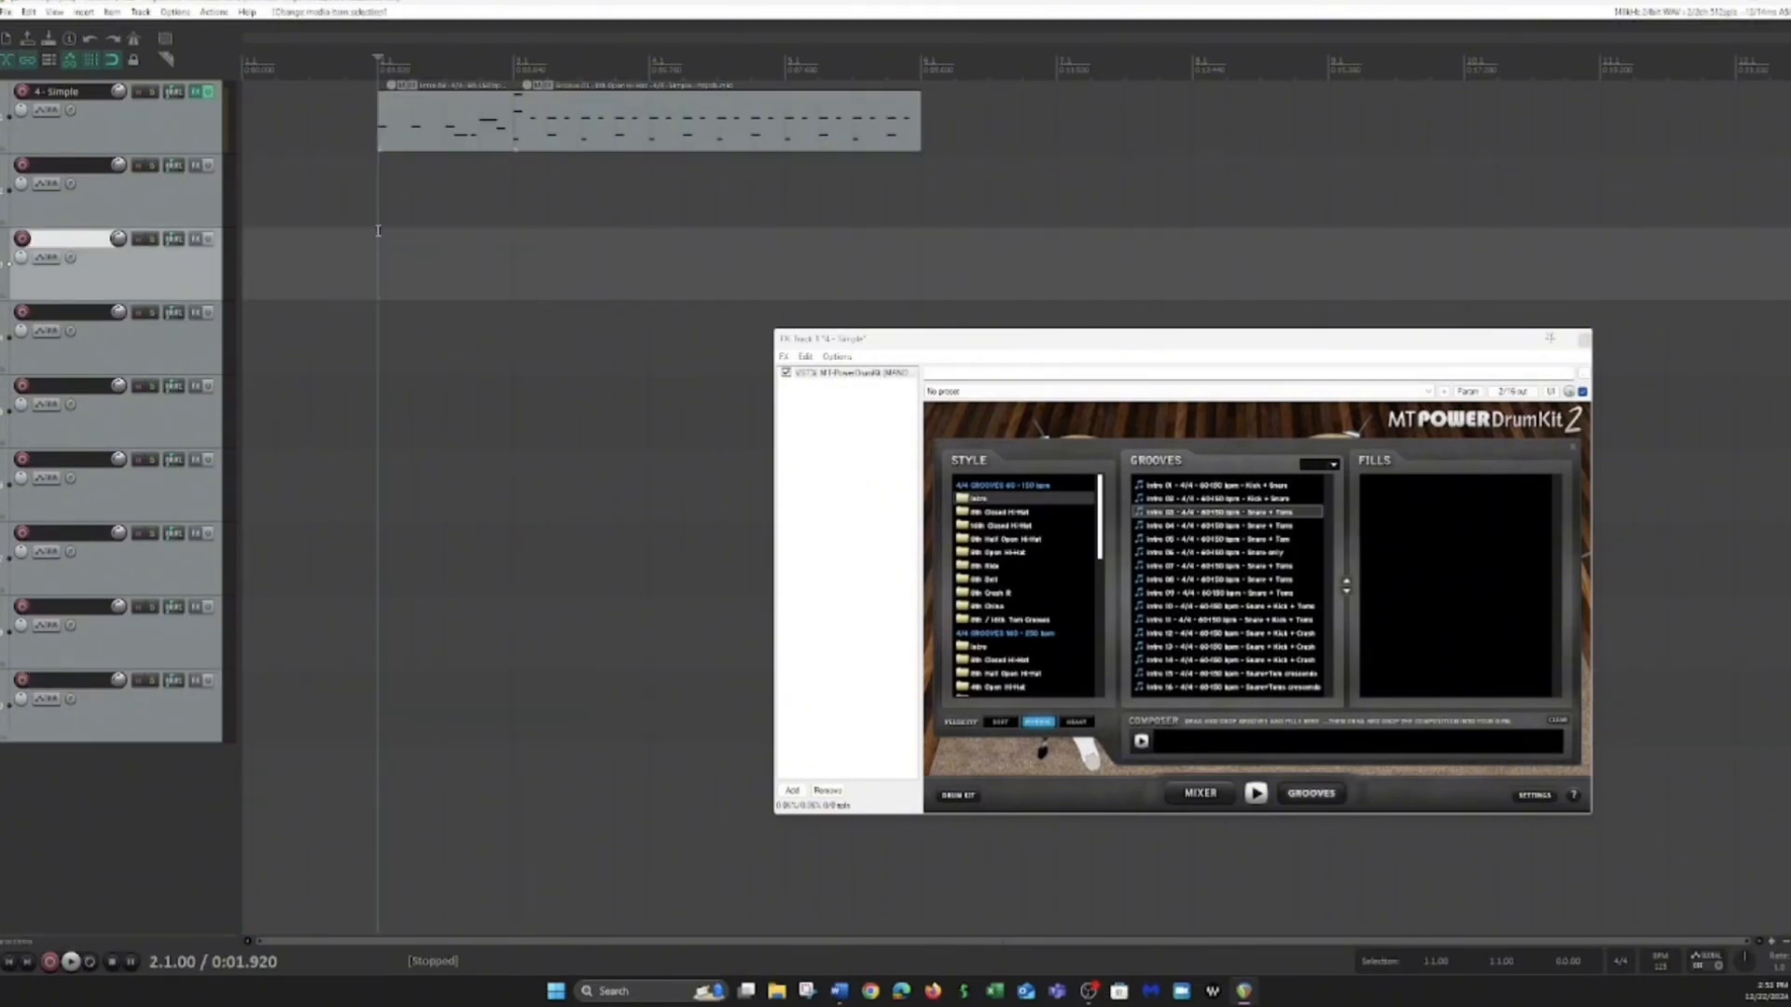
{"action": "left_click", "coordinate": [71, 962]}
{"action": "left_click_drag", "start_coordinate": [1498, 351], "coordinate": [1493, 524]}
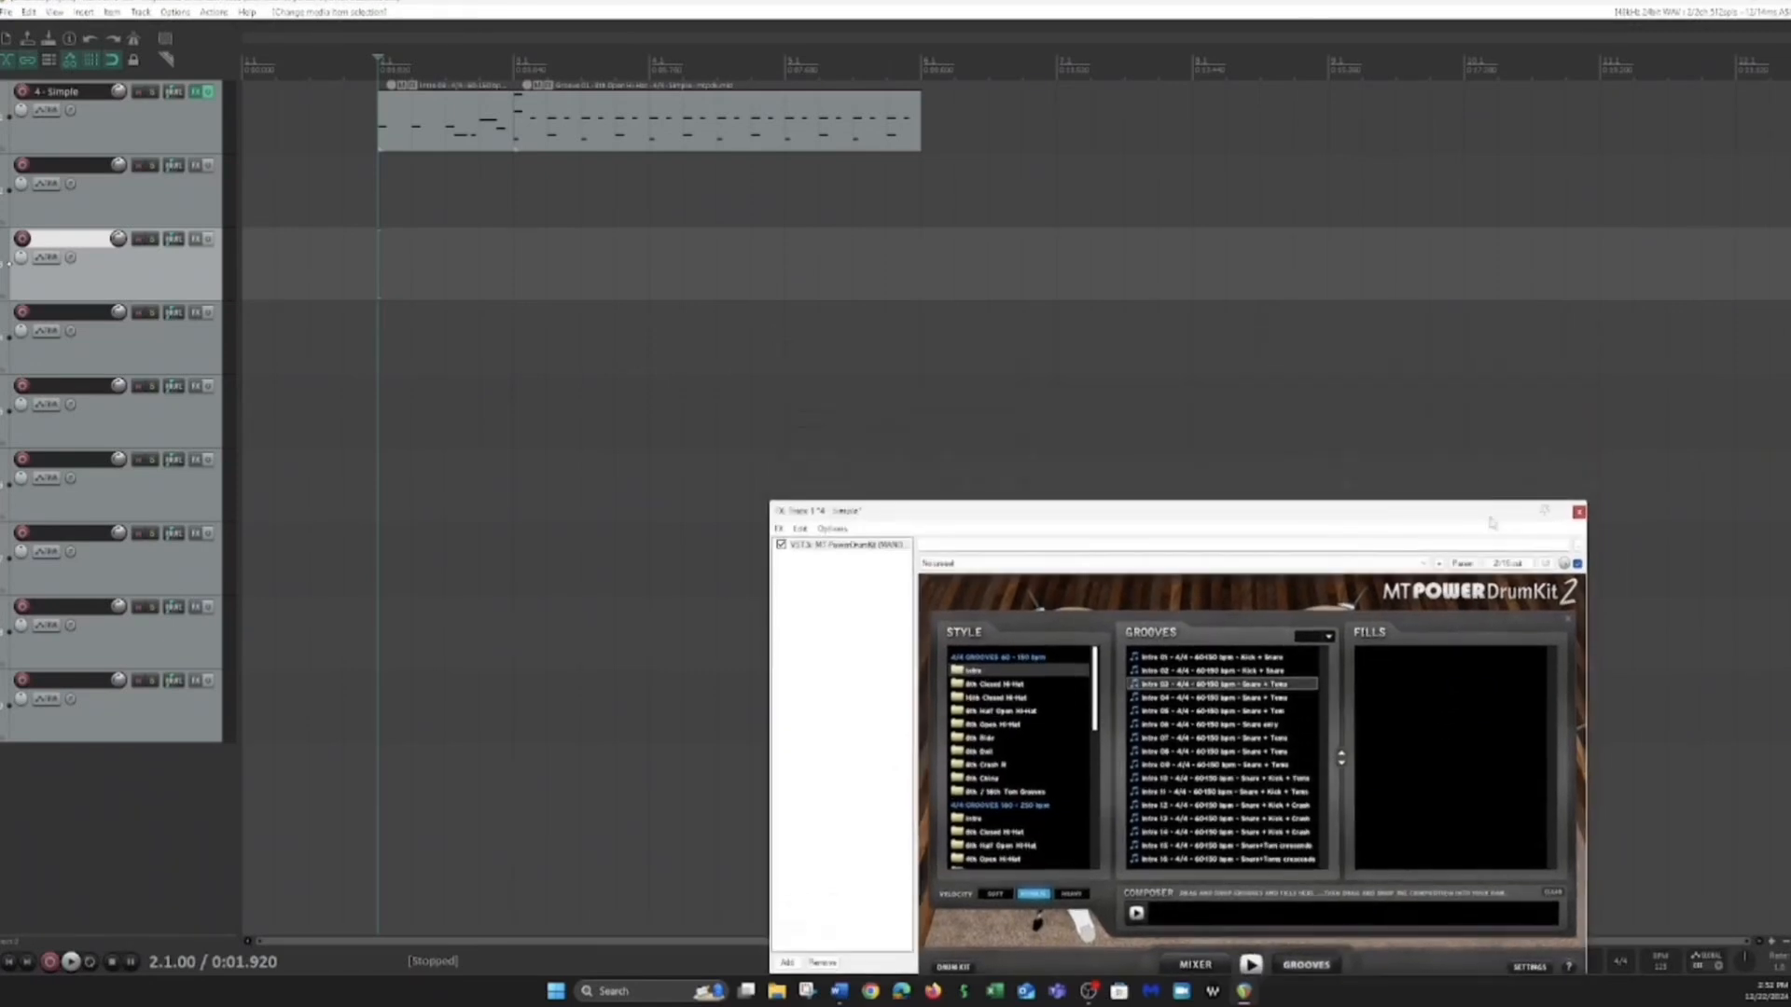
Step: Copy the Groove 01 item on the drum track and paste it at its end, at bar 6
{"action": "left_click", "coordinate": [810, 119]}
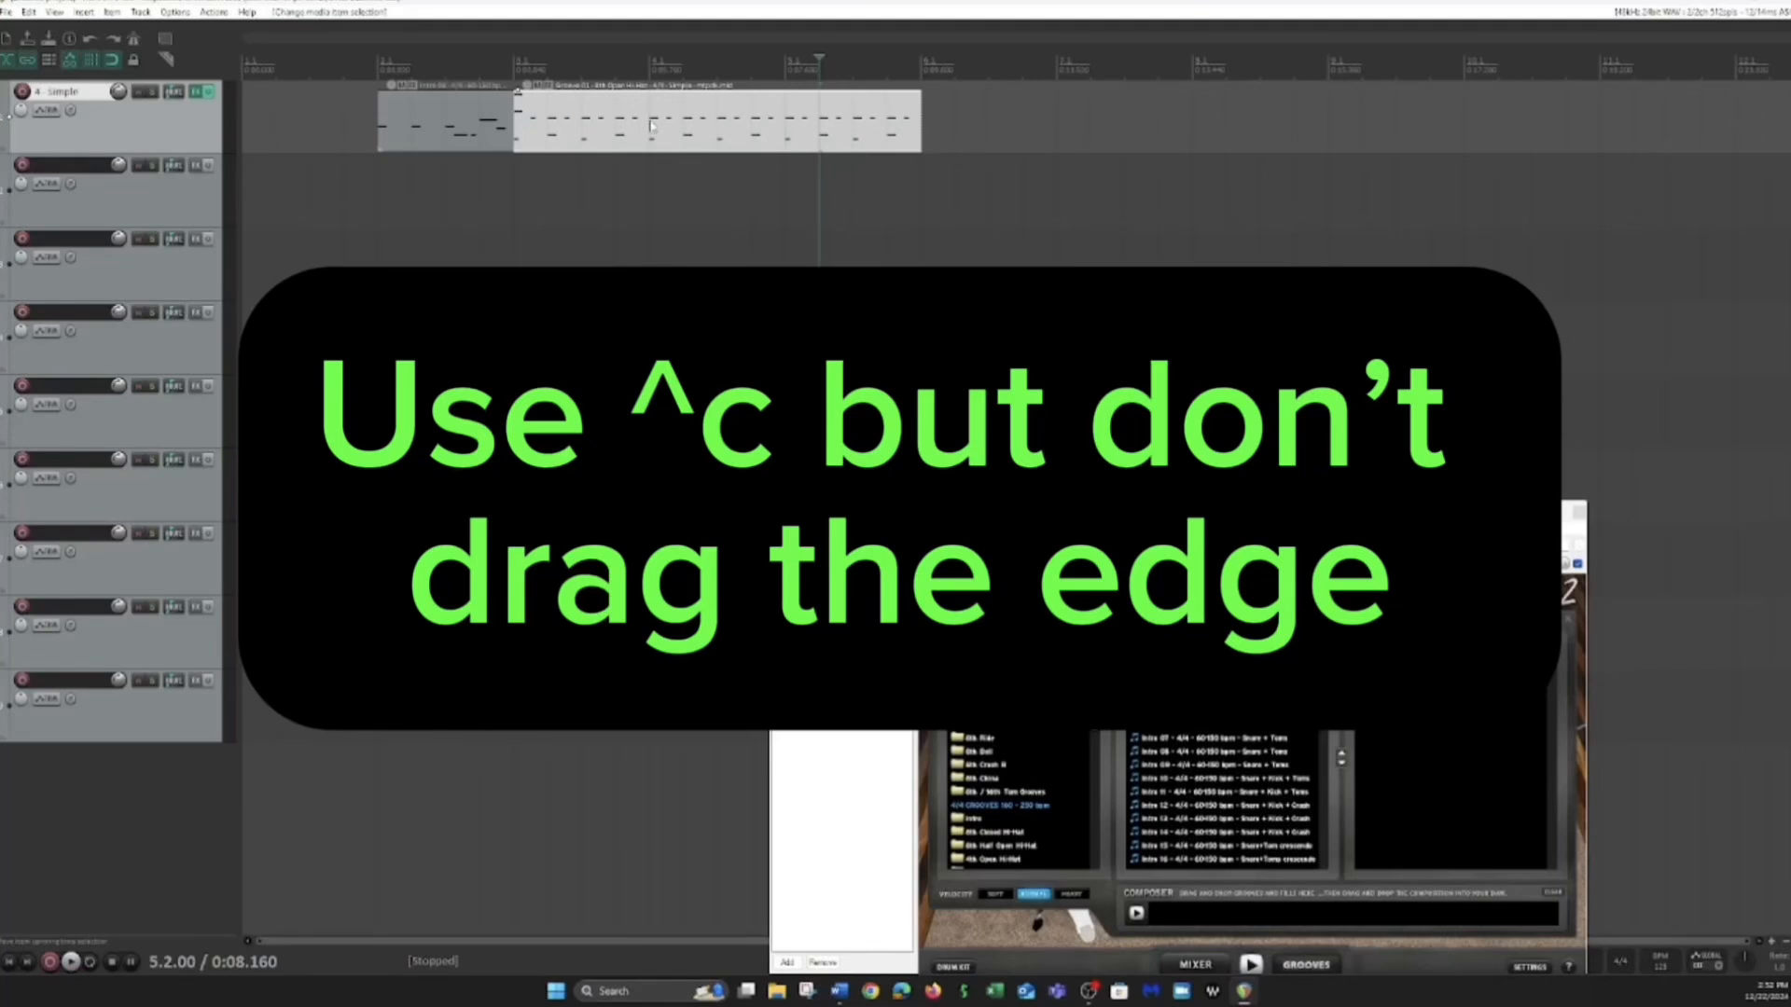
{"action": "scroll", "coordinate": [931, 128], "scroll_direction": "up", "scroll_amount": 1}
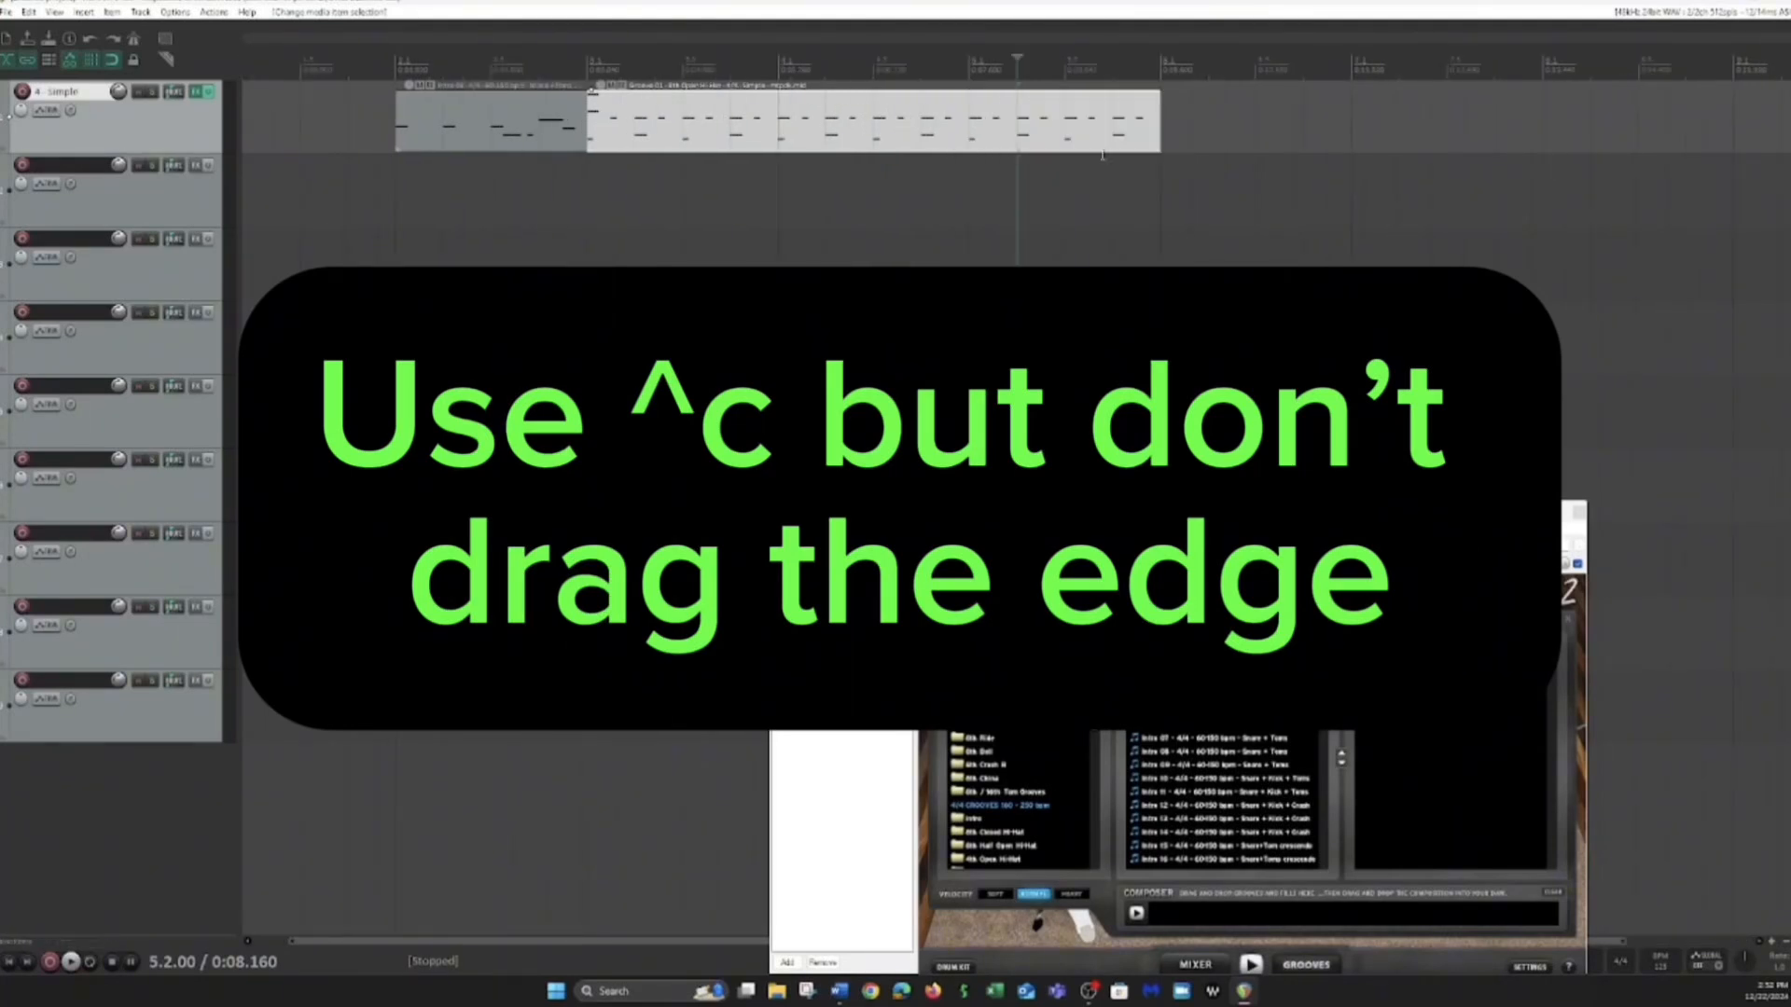
{"action": "left_click", "coordinate": [1171, 117]}
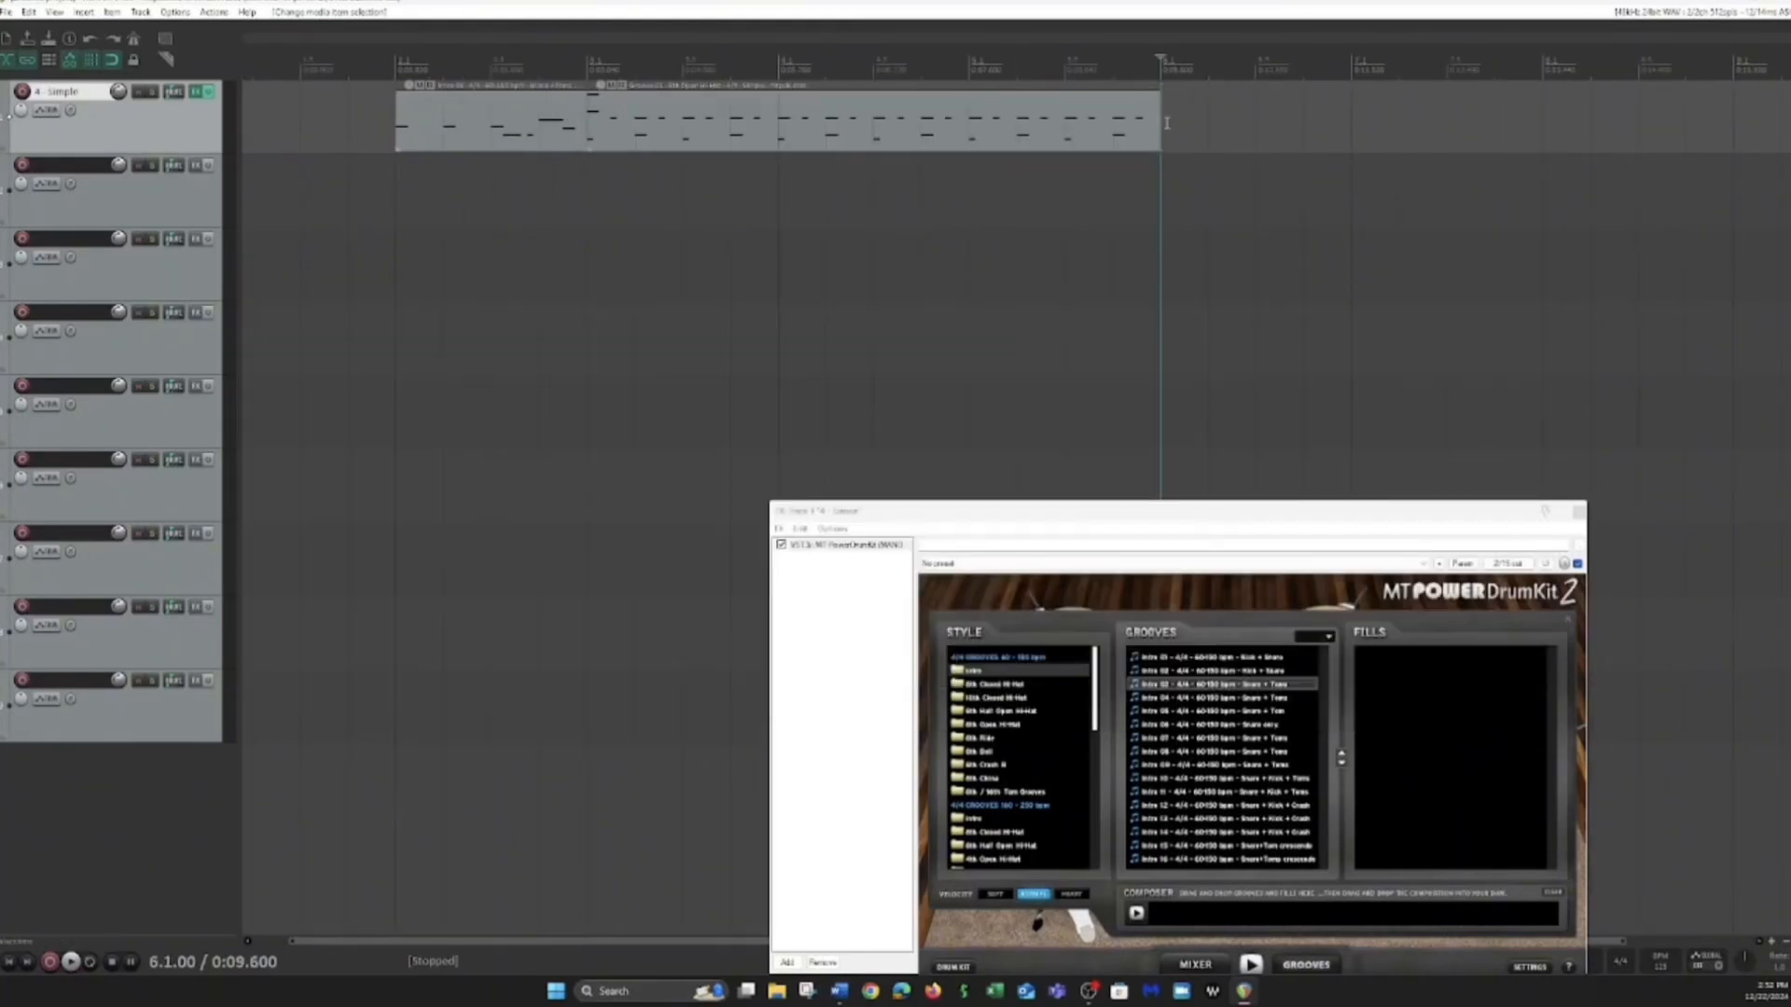
{"action": "scroll", "coordinate": [1171, 118], "scroll_direction": "down", "scroll_amount": 1}
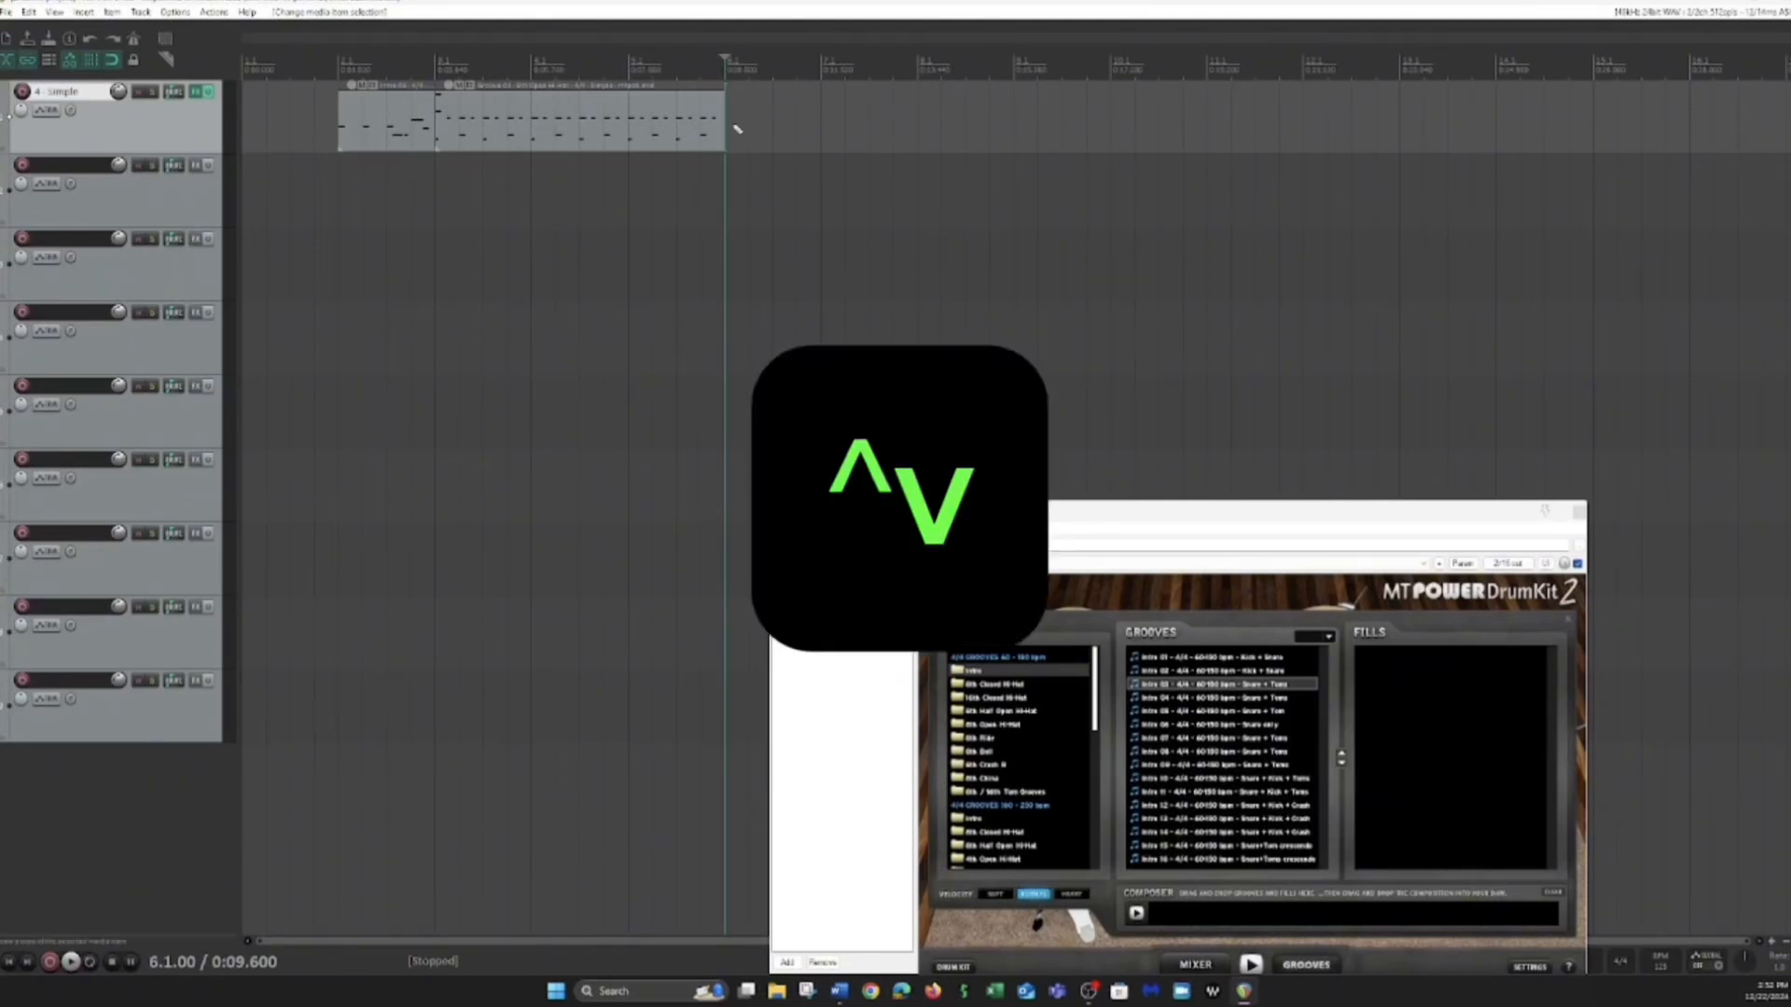
{"action": "key", "text": "ctrl+v"}
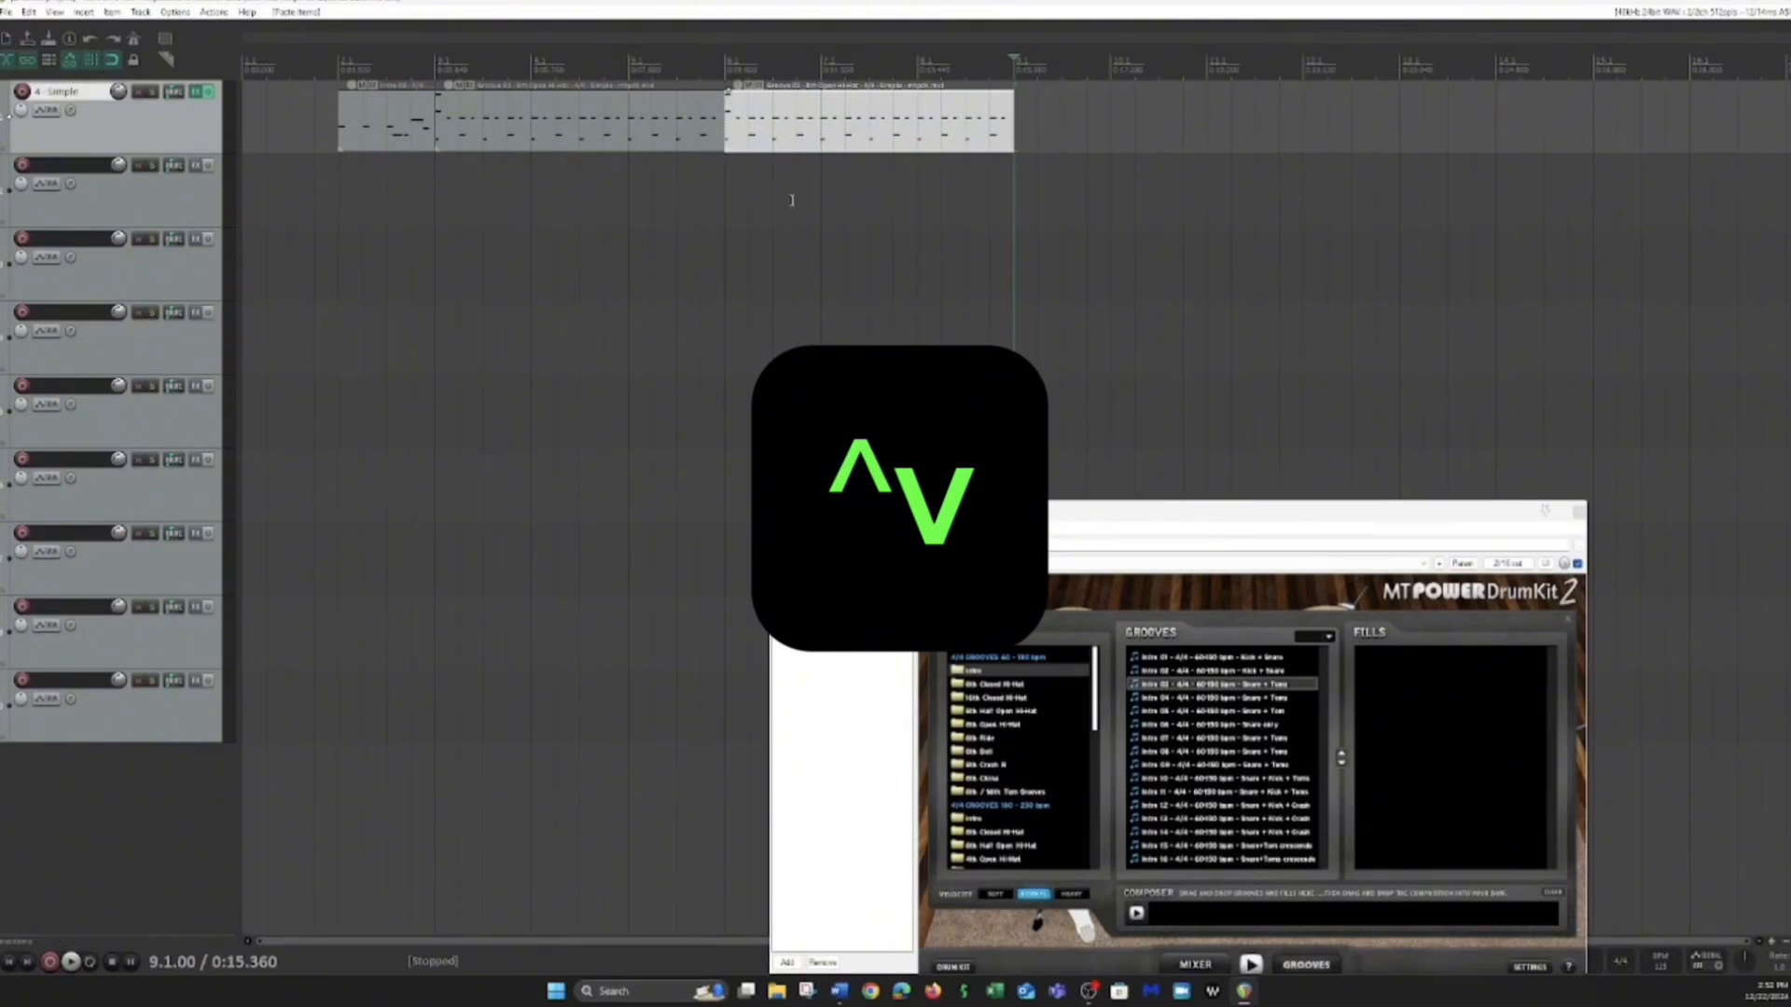
Step: Paste two more copies of the Groove 01 item end to end on the drum track, at bars 9 and 12
{"action": "left_click", "coordinate": [1023, 111]}
{"action": "key", "text": "ctrl+v"}
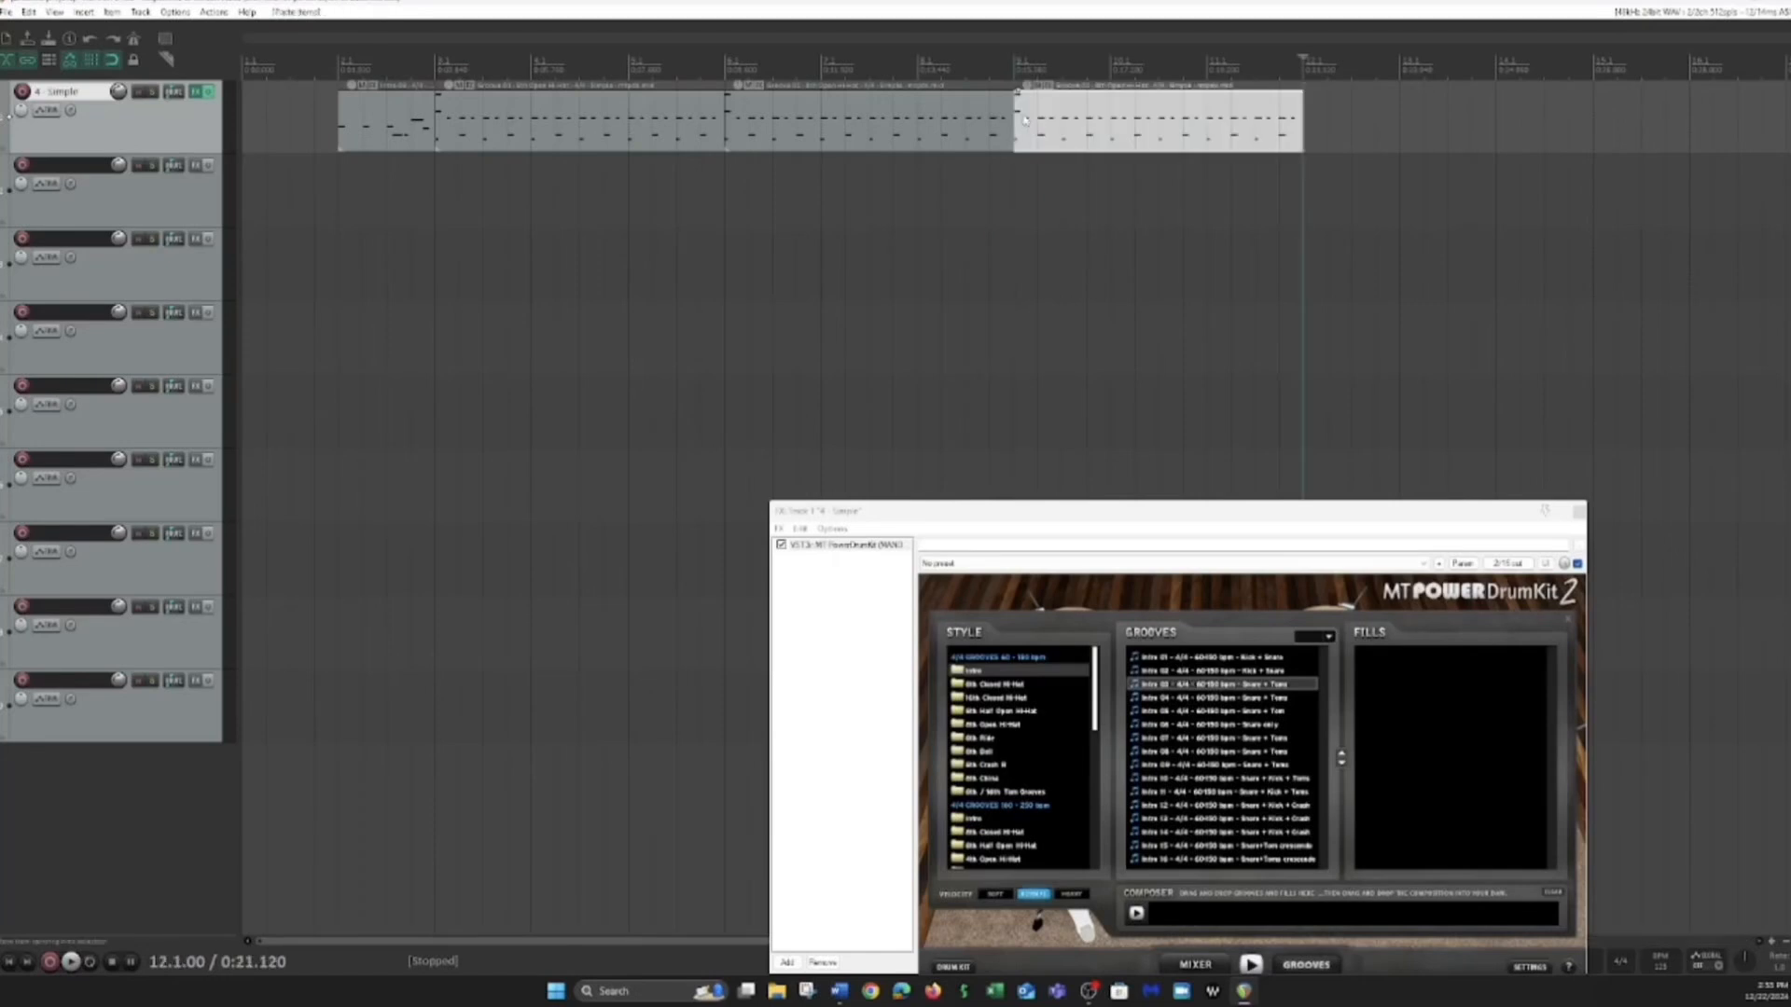
{"action": "left_click", "coordinate": [1311, 116]}
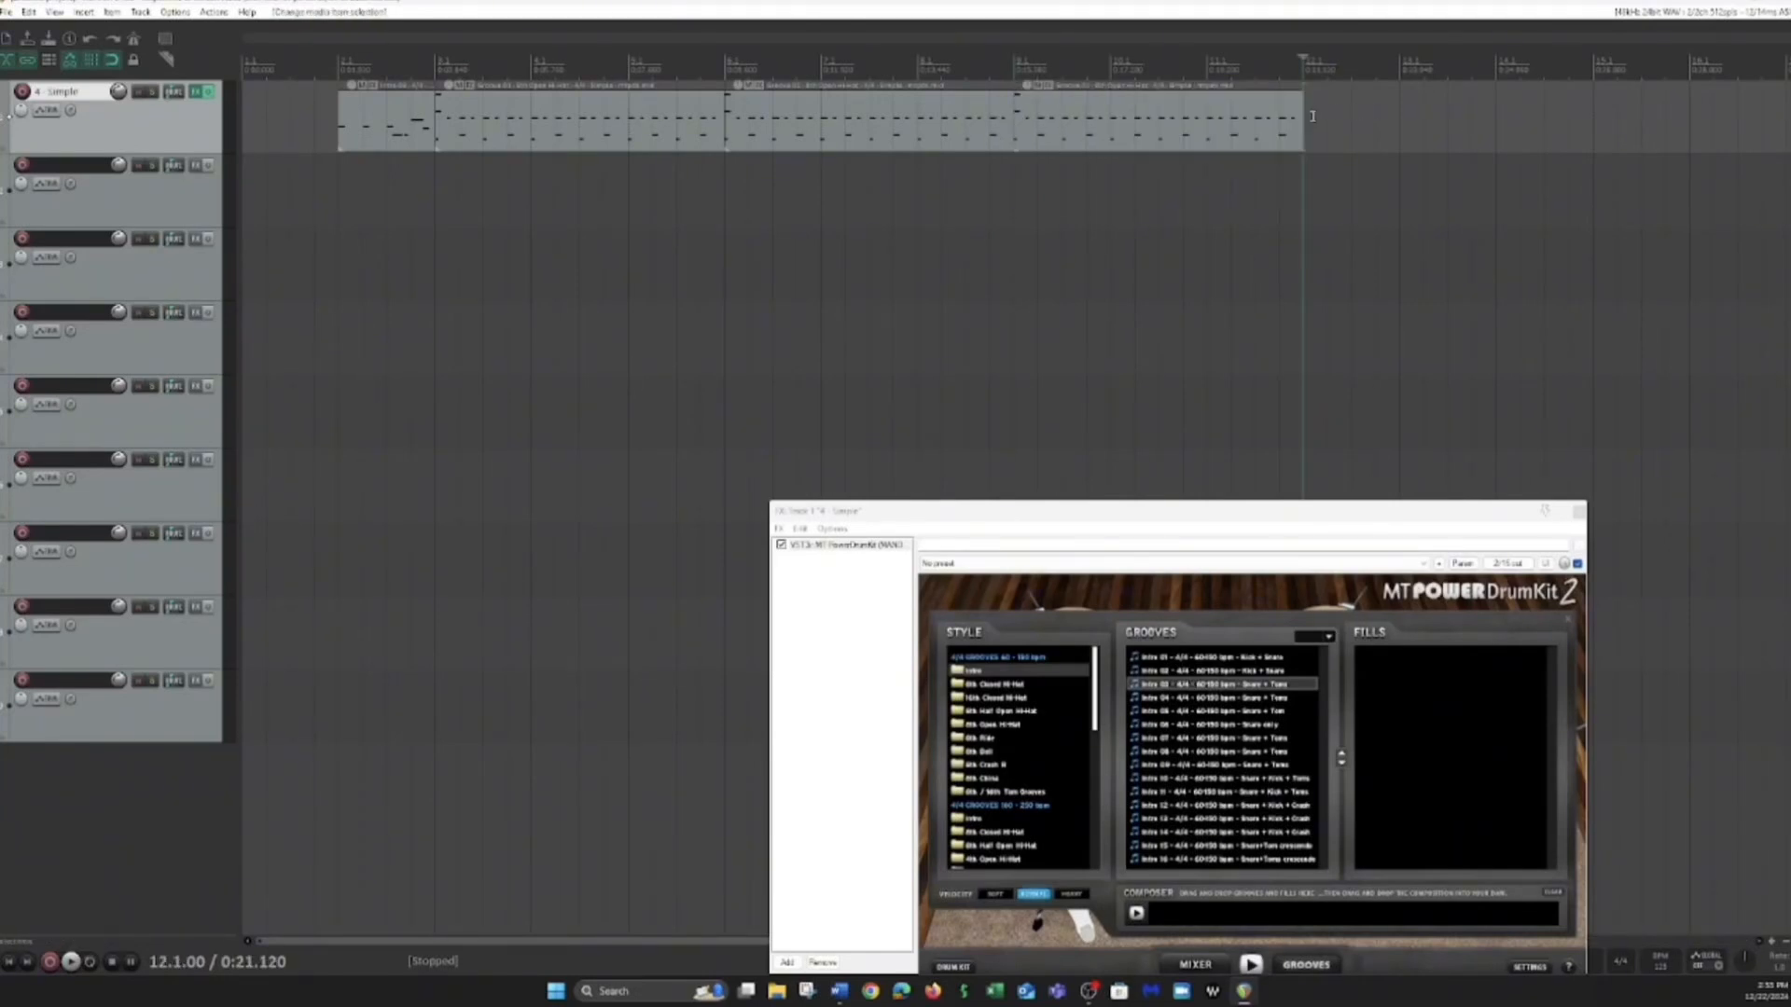
{"action": "key", "text": "ctrl+v"}
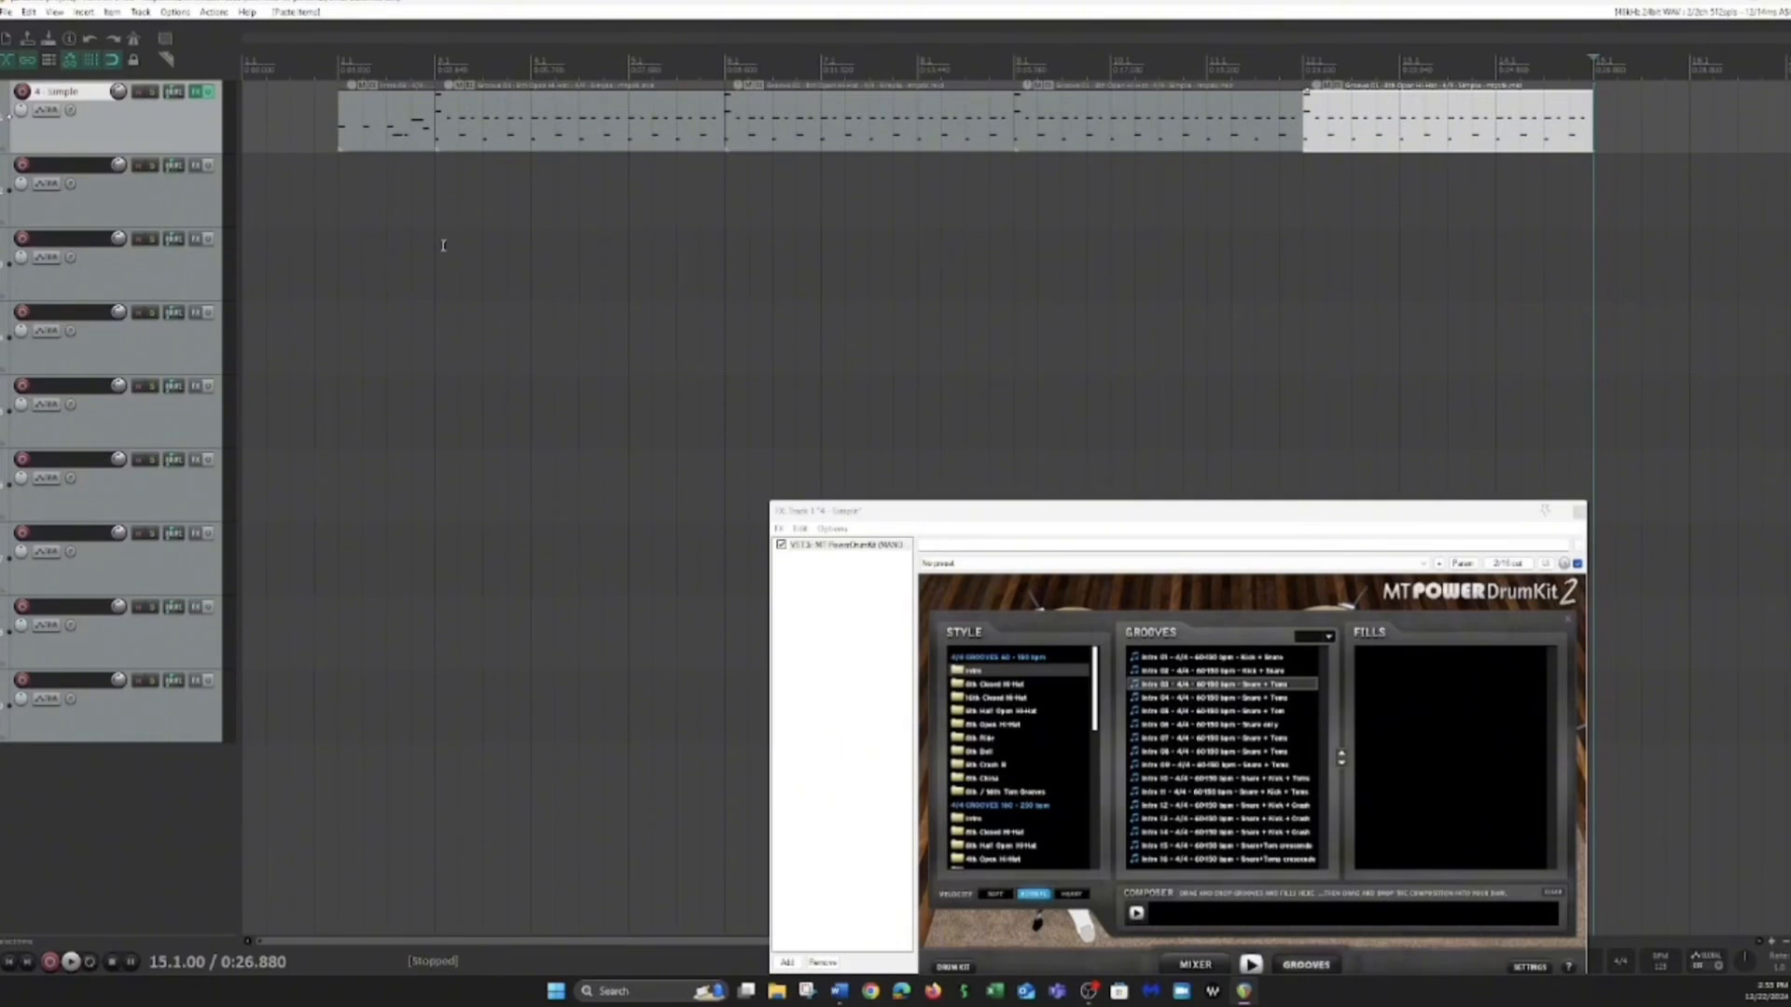
Step: Insert a click source on the second track as a two-bar count-in spanning bar 1 to the start of bar 3
{"action": "left_click", "coordinate": [354, 193]}
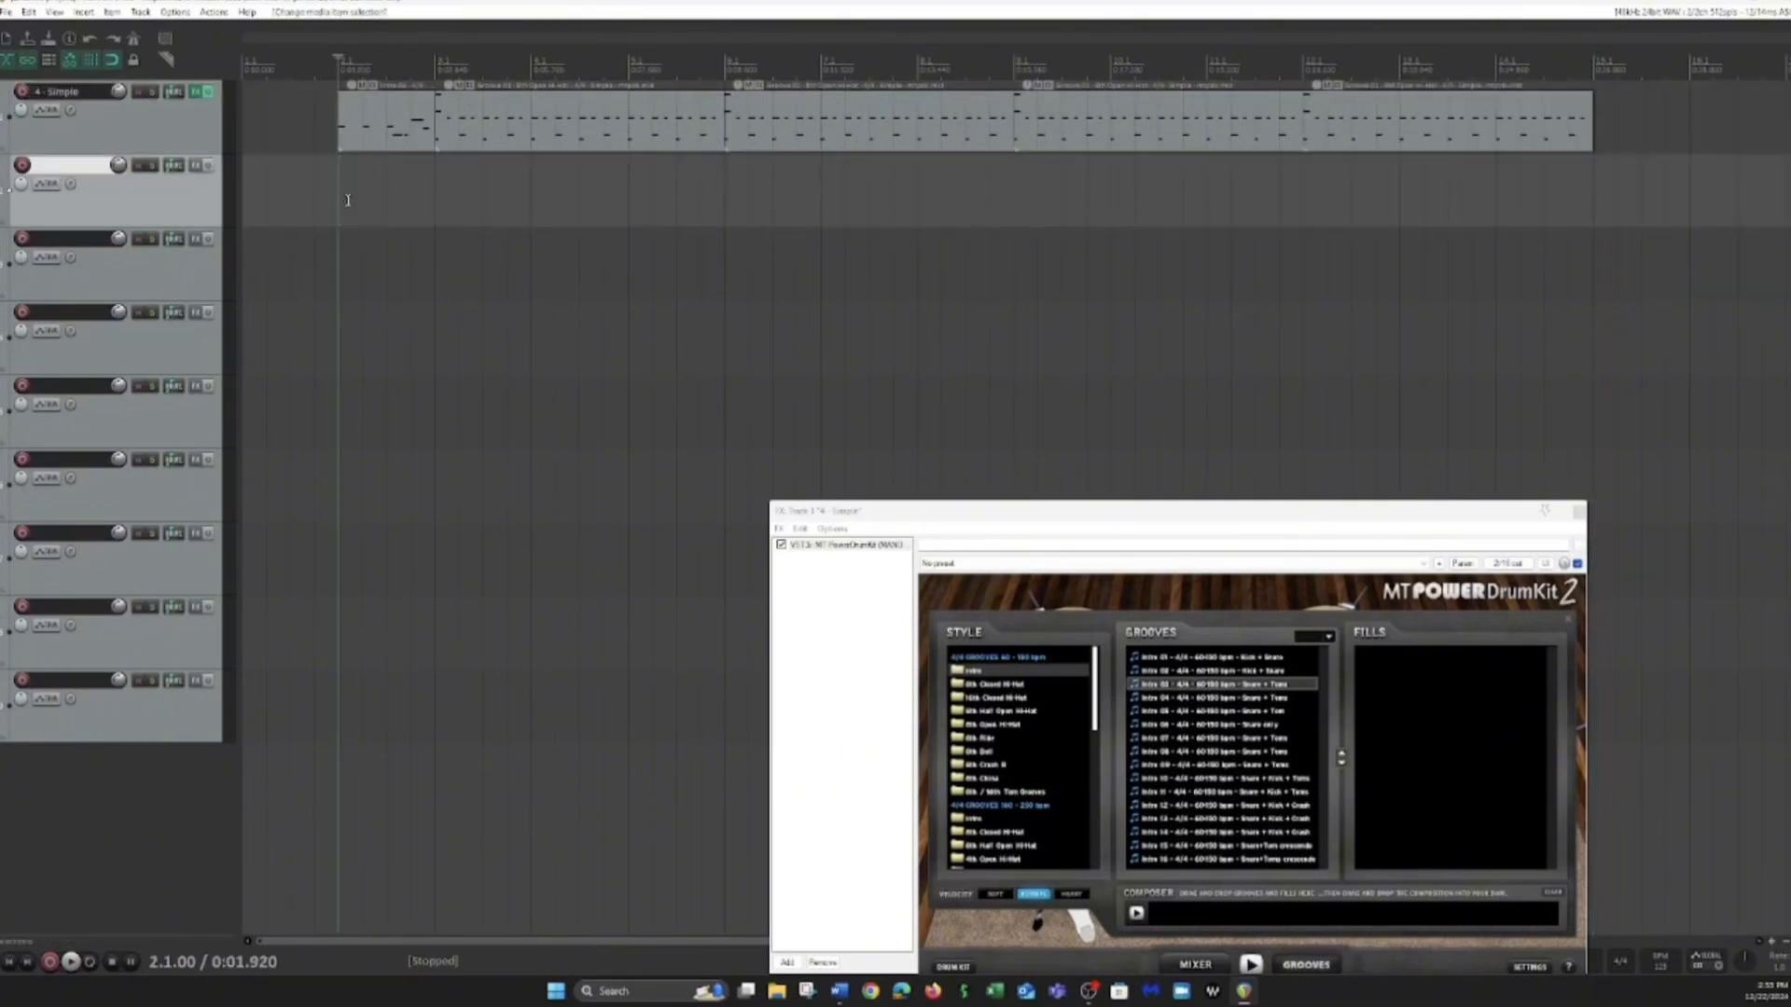
{"action": "left_click", "coordinate": [132, 132]}
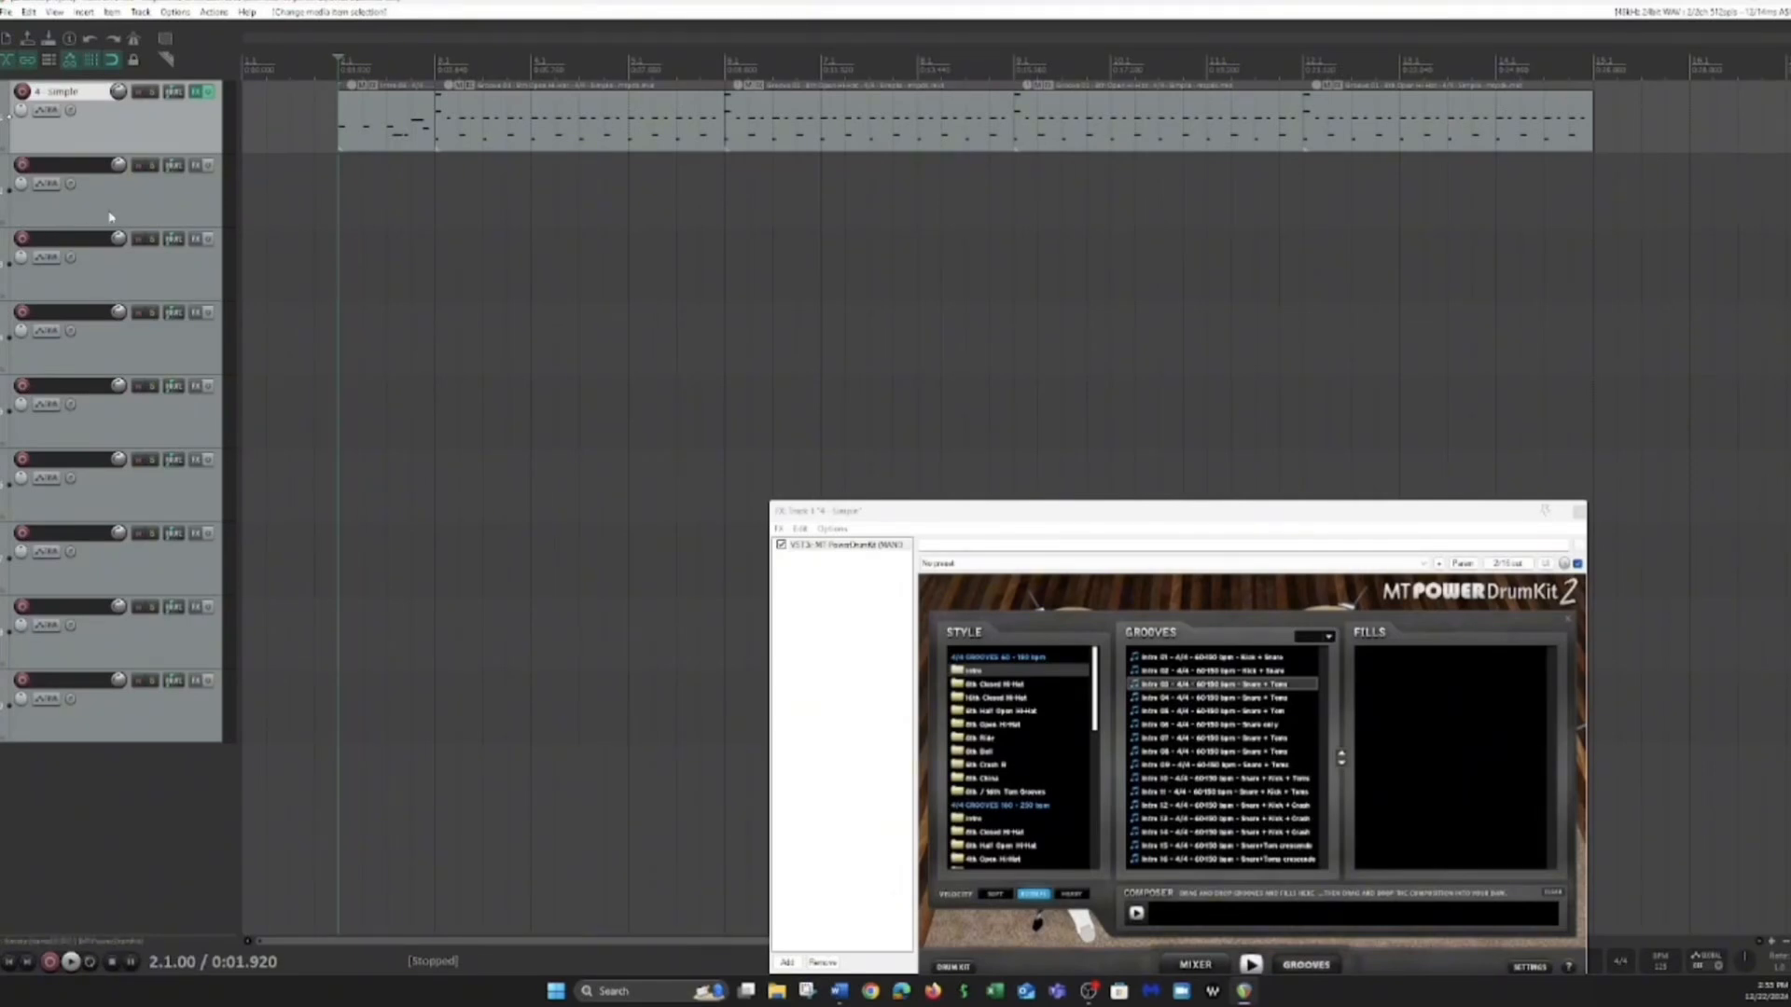
{"action": "left_click", "coordinate": [147, 188]}
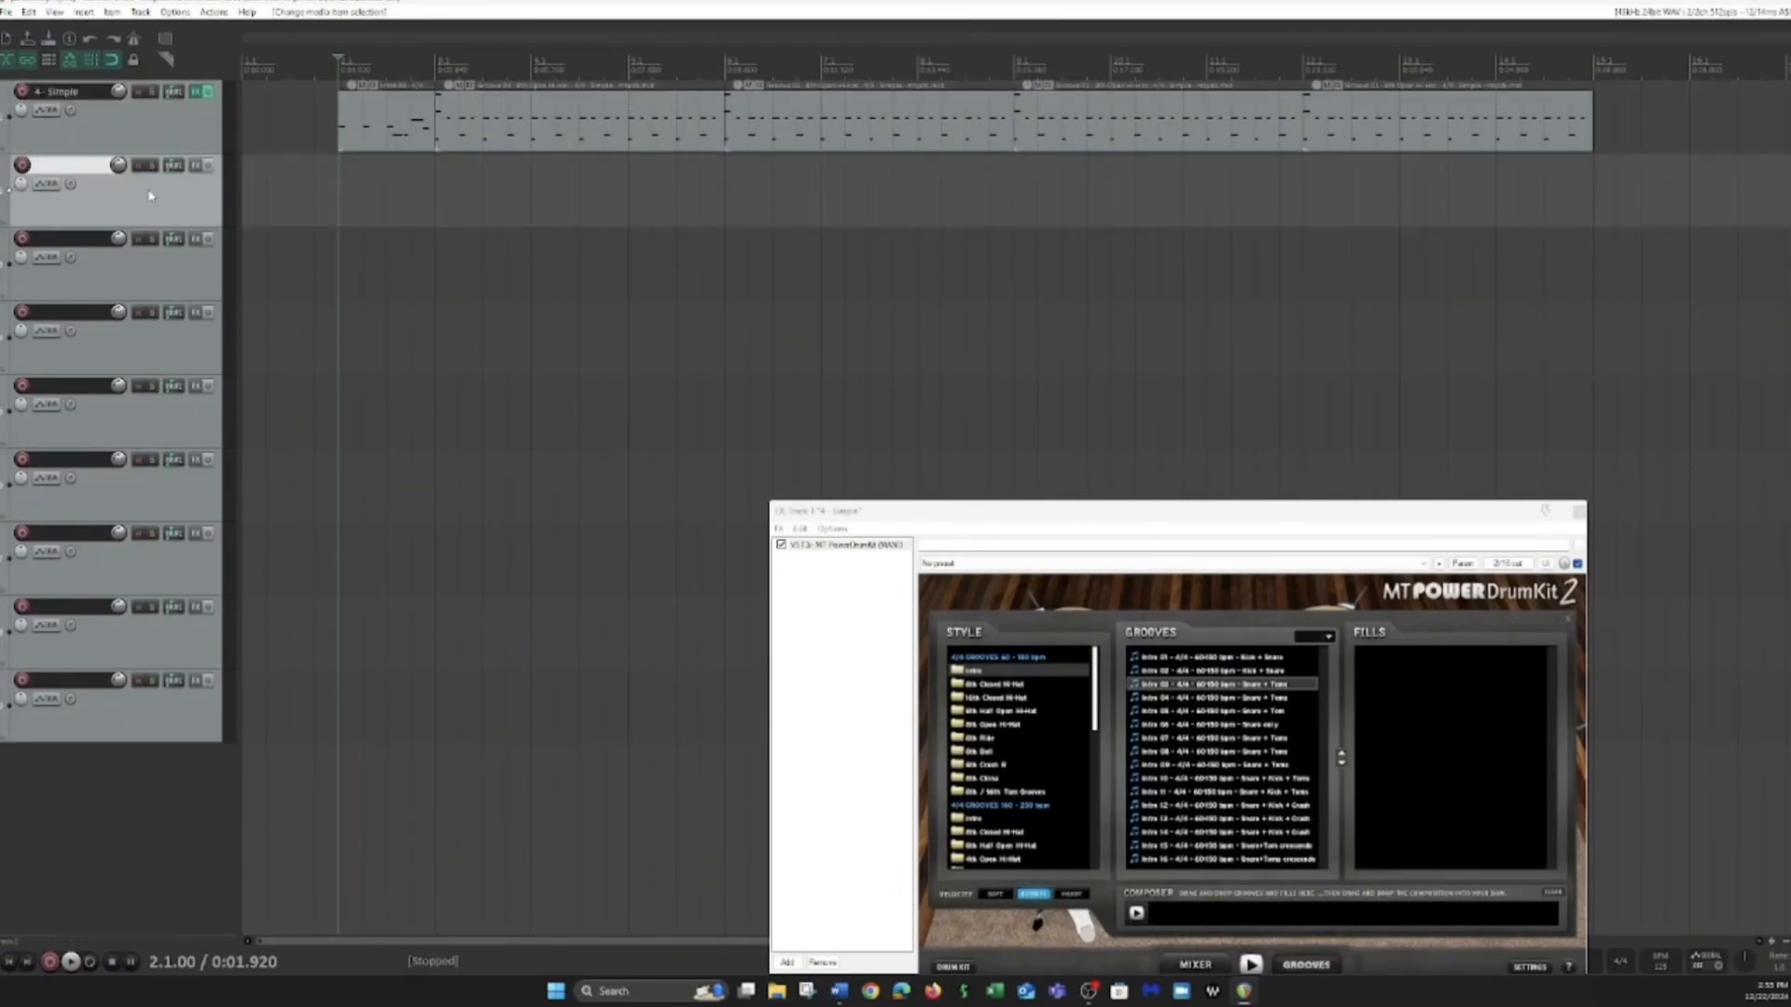
{"action": "left_click", "coordinate": [84, 13]}
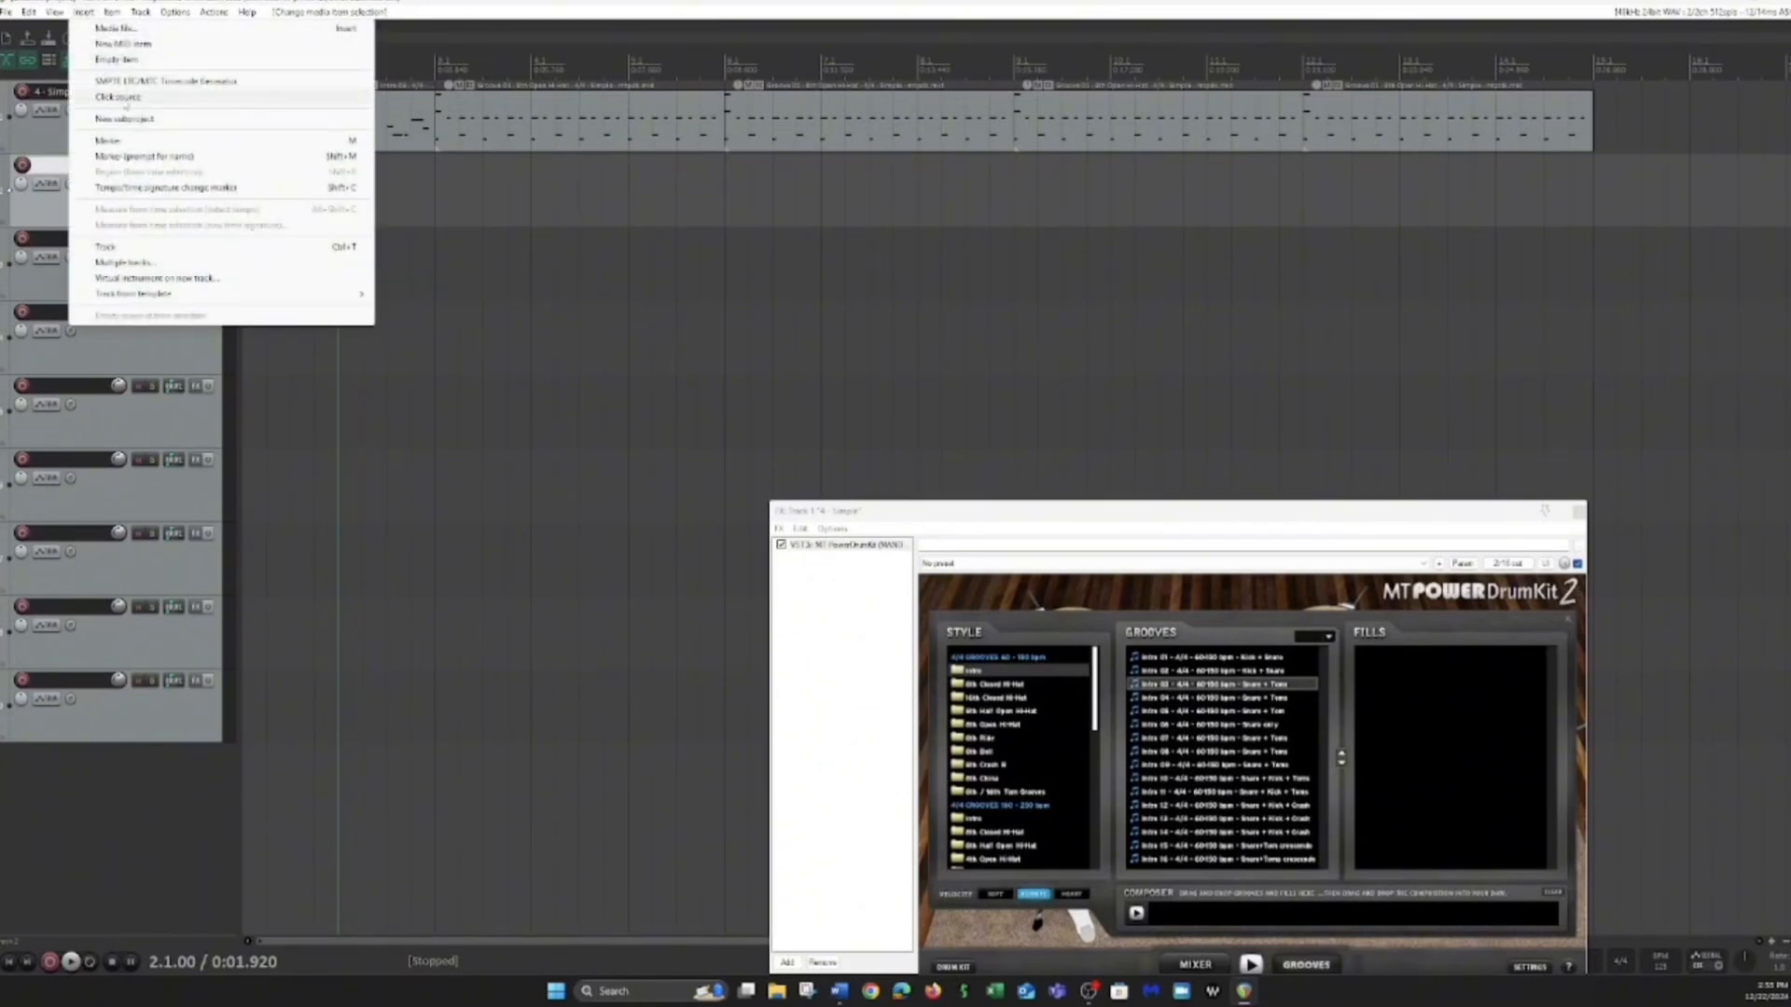
{"action": "left_click", "coordinate": [125, 101]}
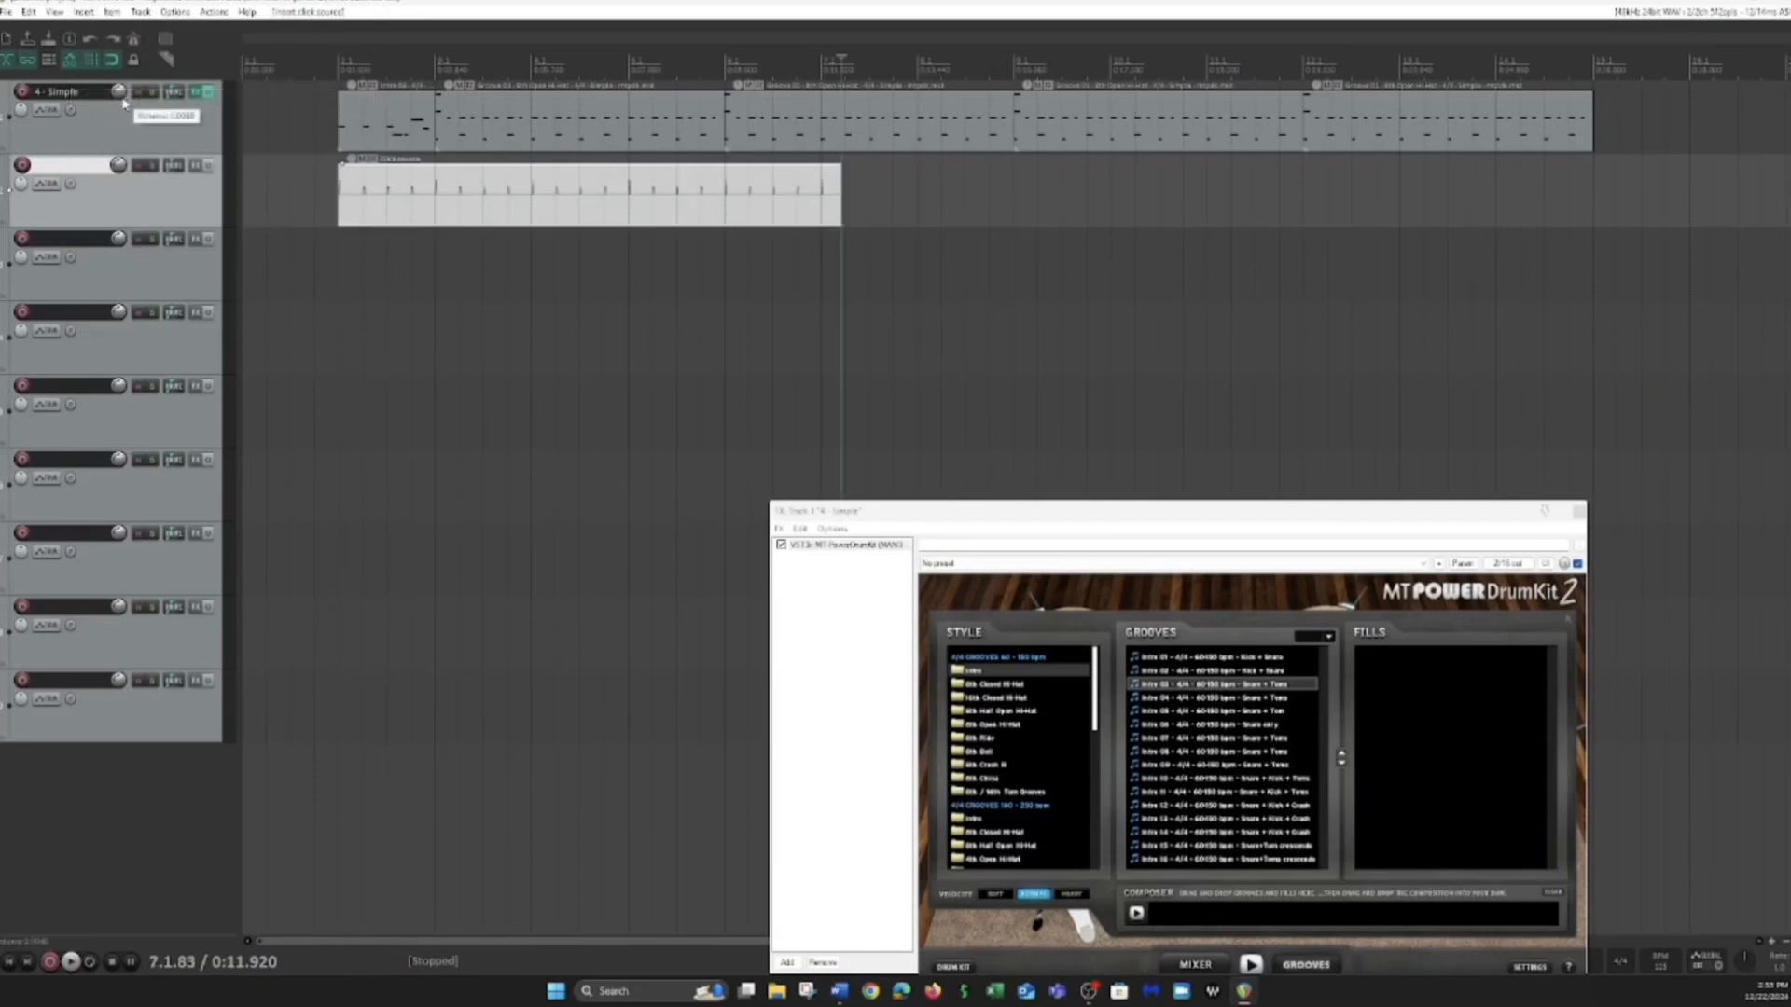
{"action": "left_click_drag", "start_coordinate": [602, 180], "coordinate": [507, 180]}
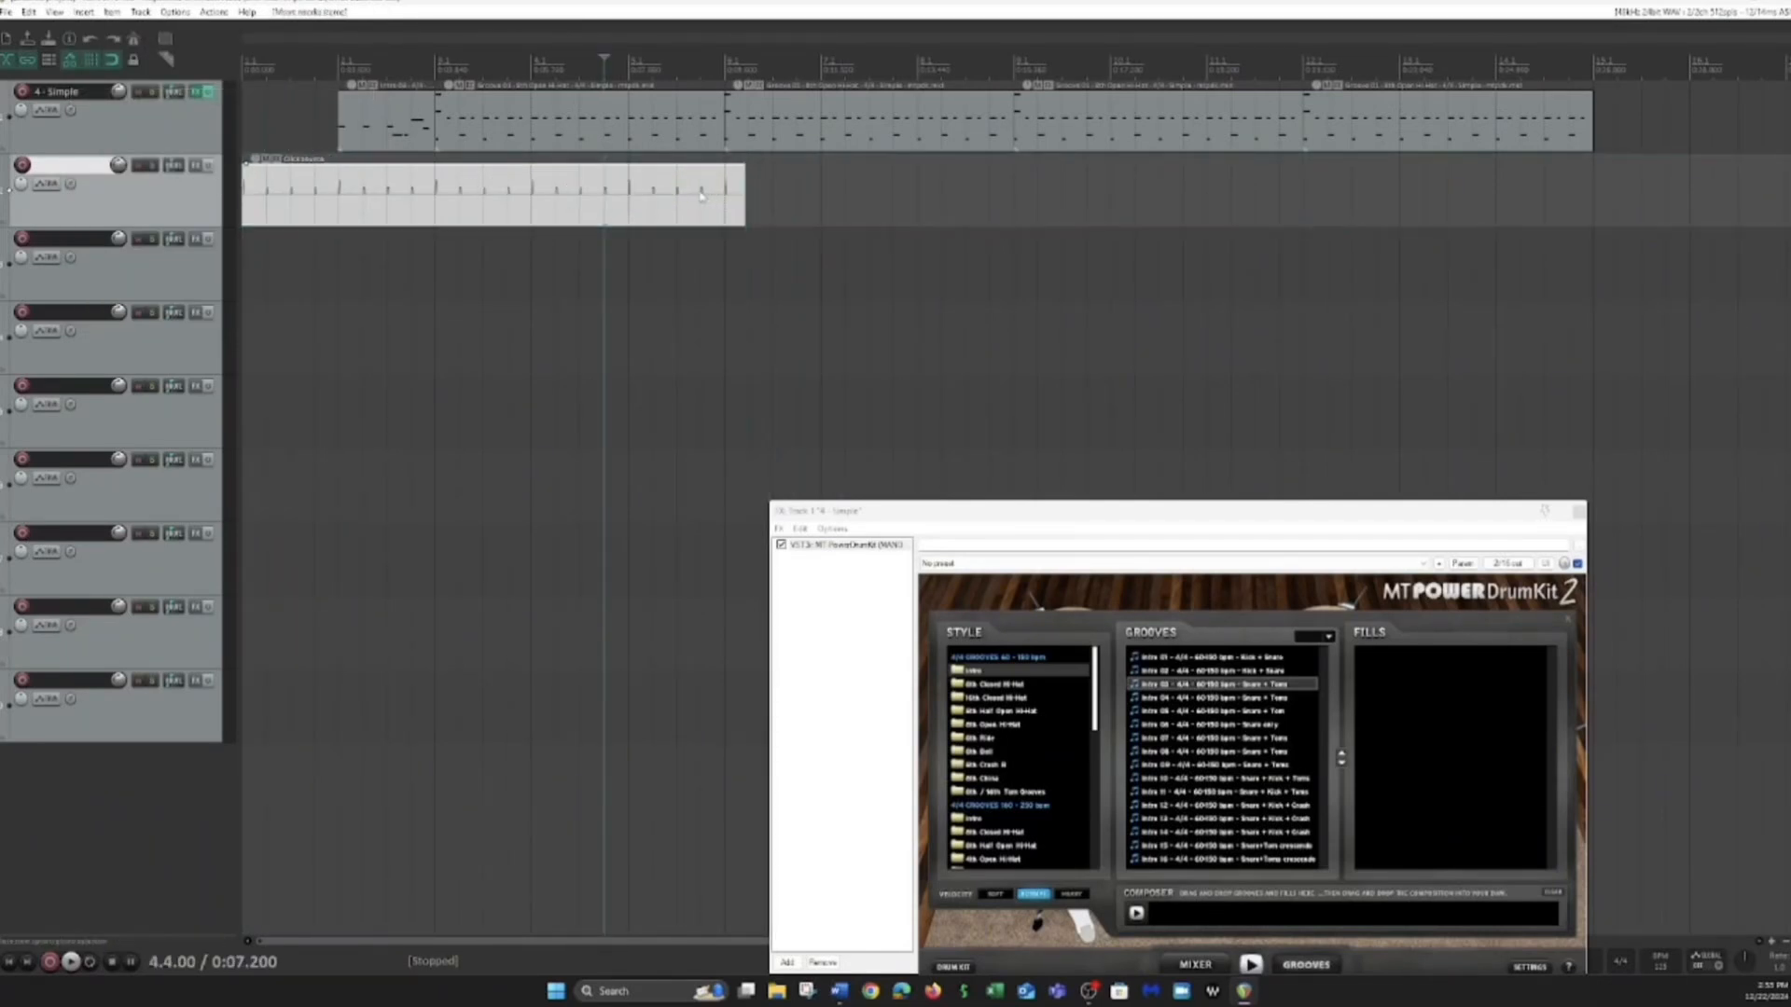
{"action": "left_click_drag", "start_coordinate": [741, 195], "coordinate": [427, 201]}
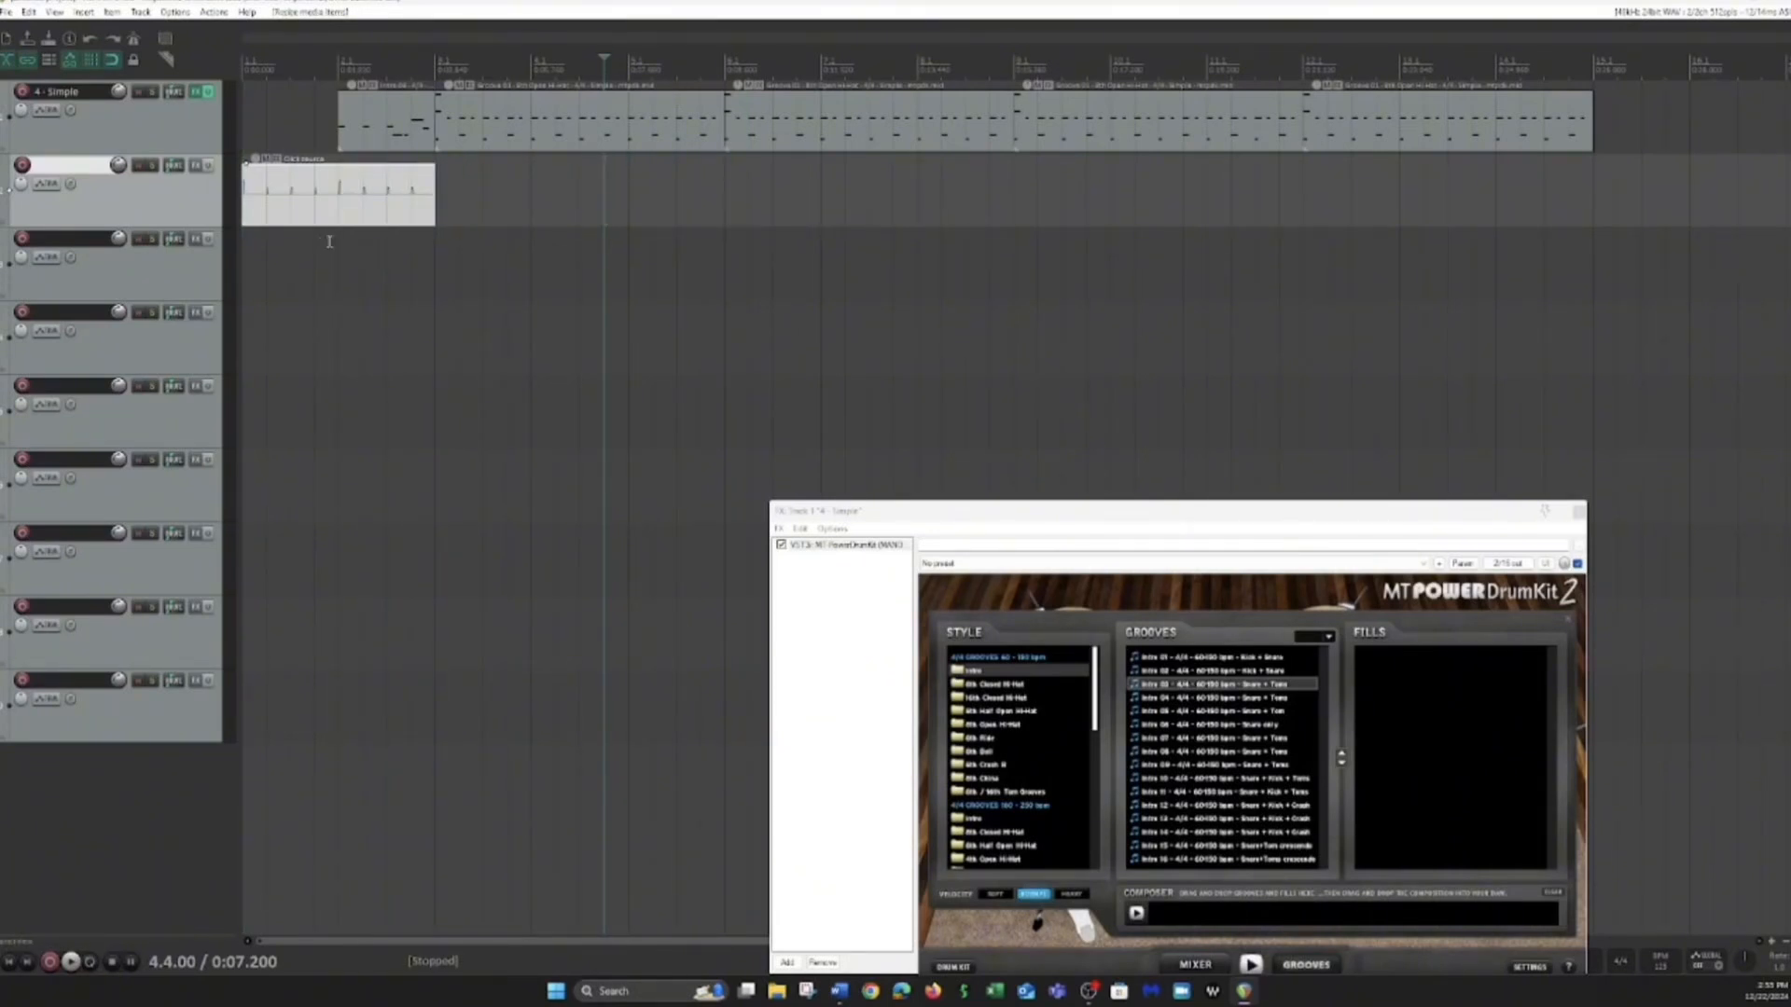
Step: Select the intro and all groove items on the drum track and move them together to start at bar 3
{"action": "left_click", "coordinate": [388, 110]}
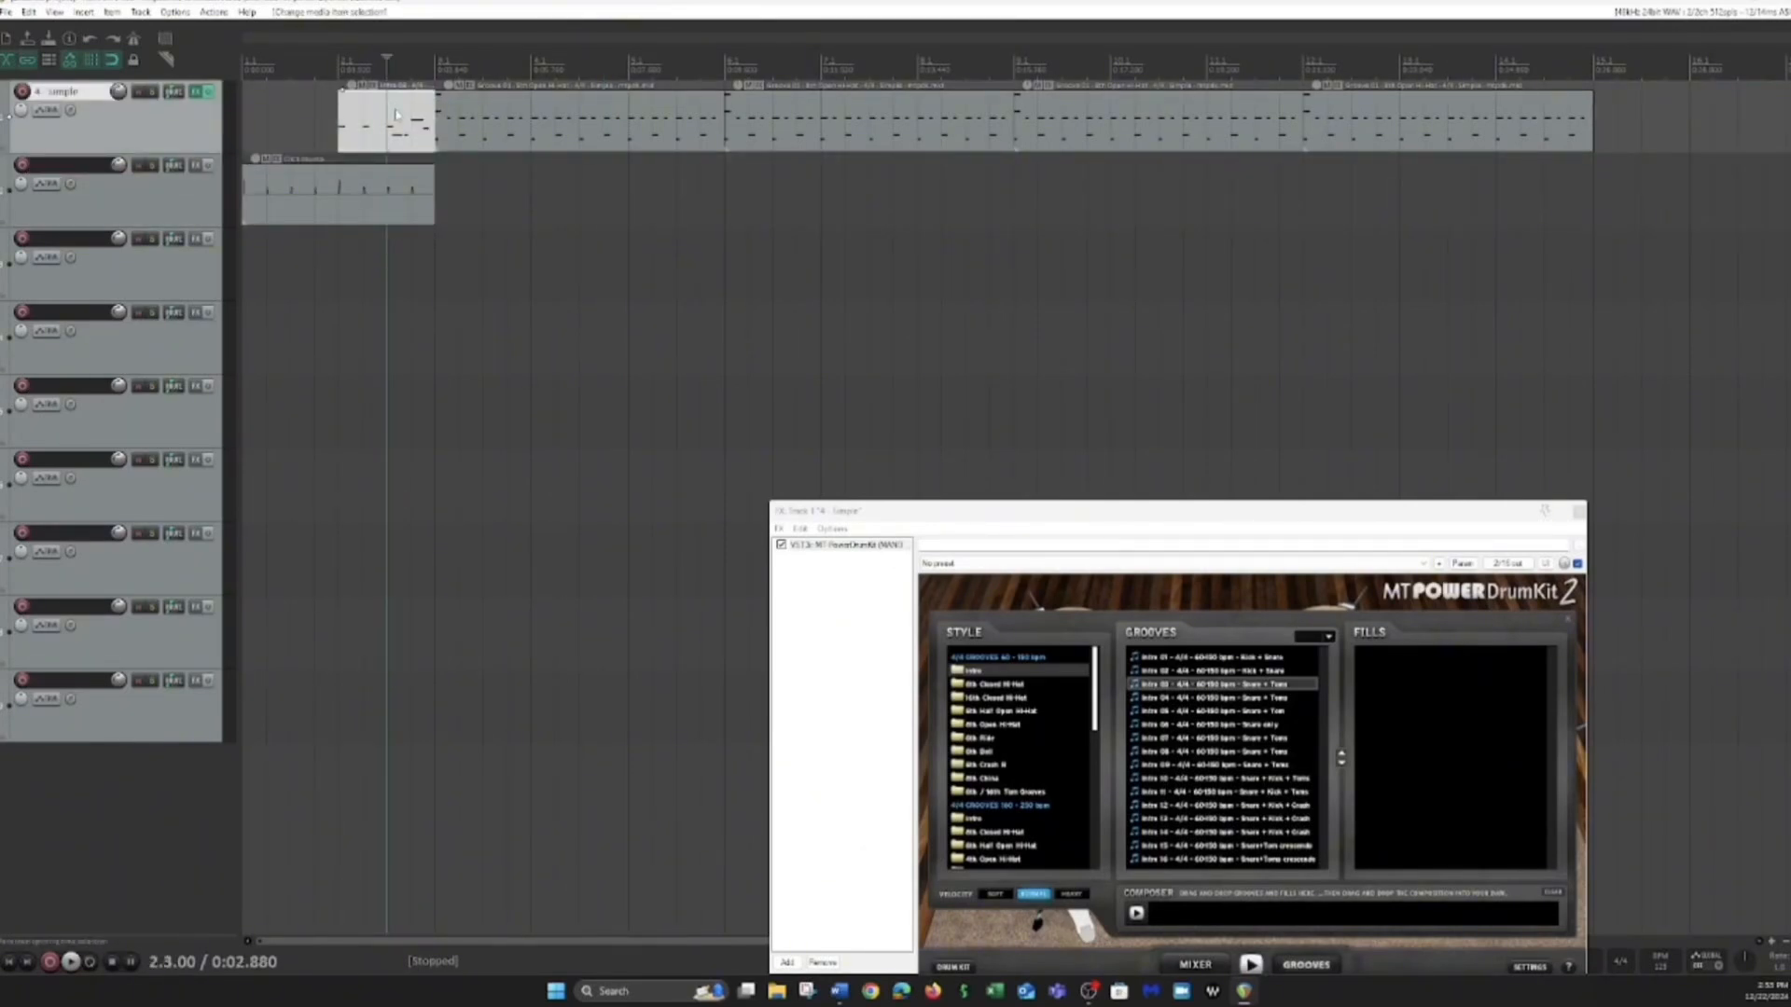
{"action": "left_click", "coordinate": [1538, 120], "text": "shift"}
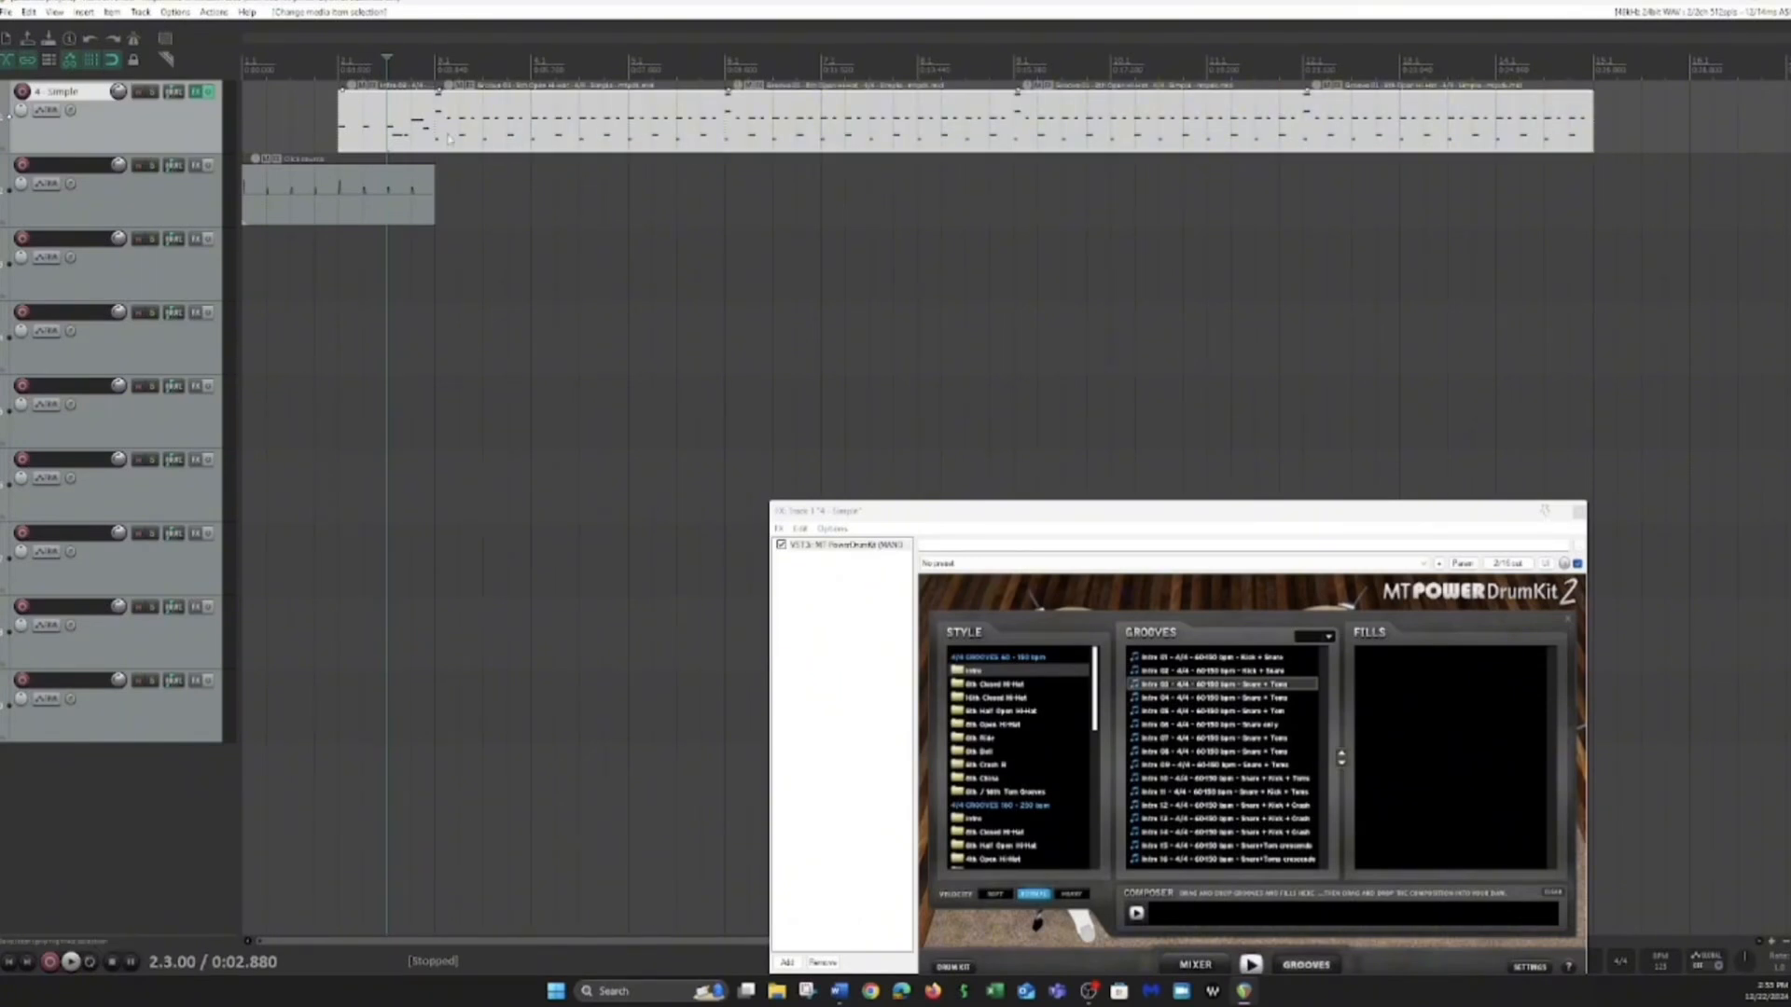
{"action": "left_click_drag", "start_coordinate": [373, 131], "coordinate": [483, 138]}
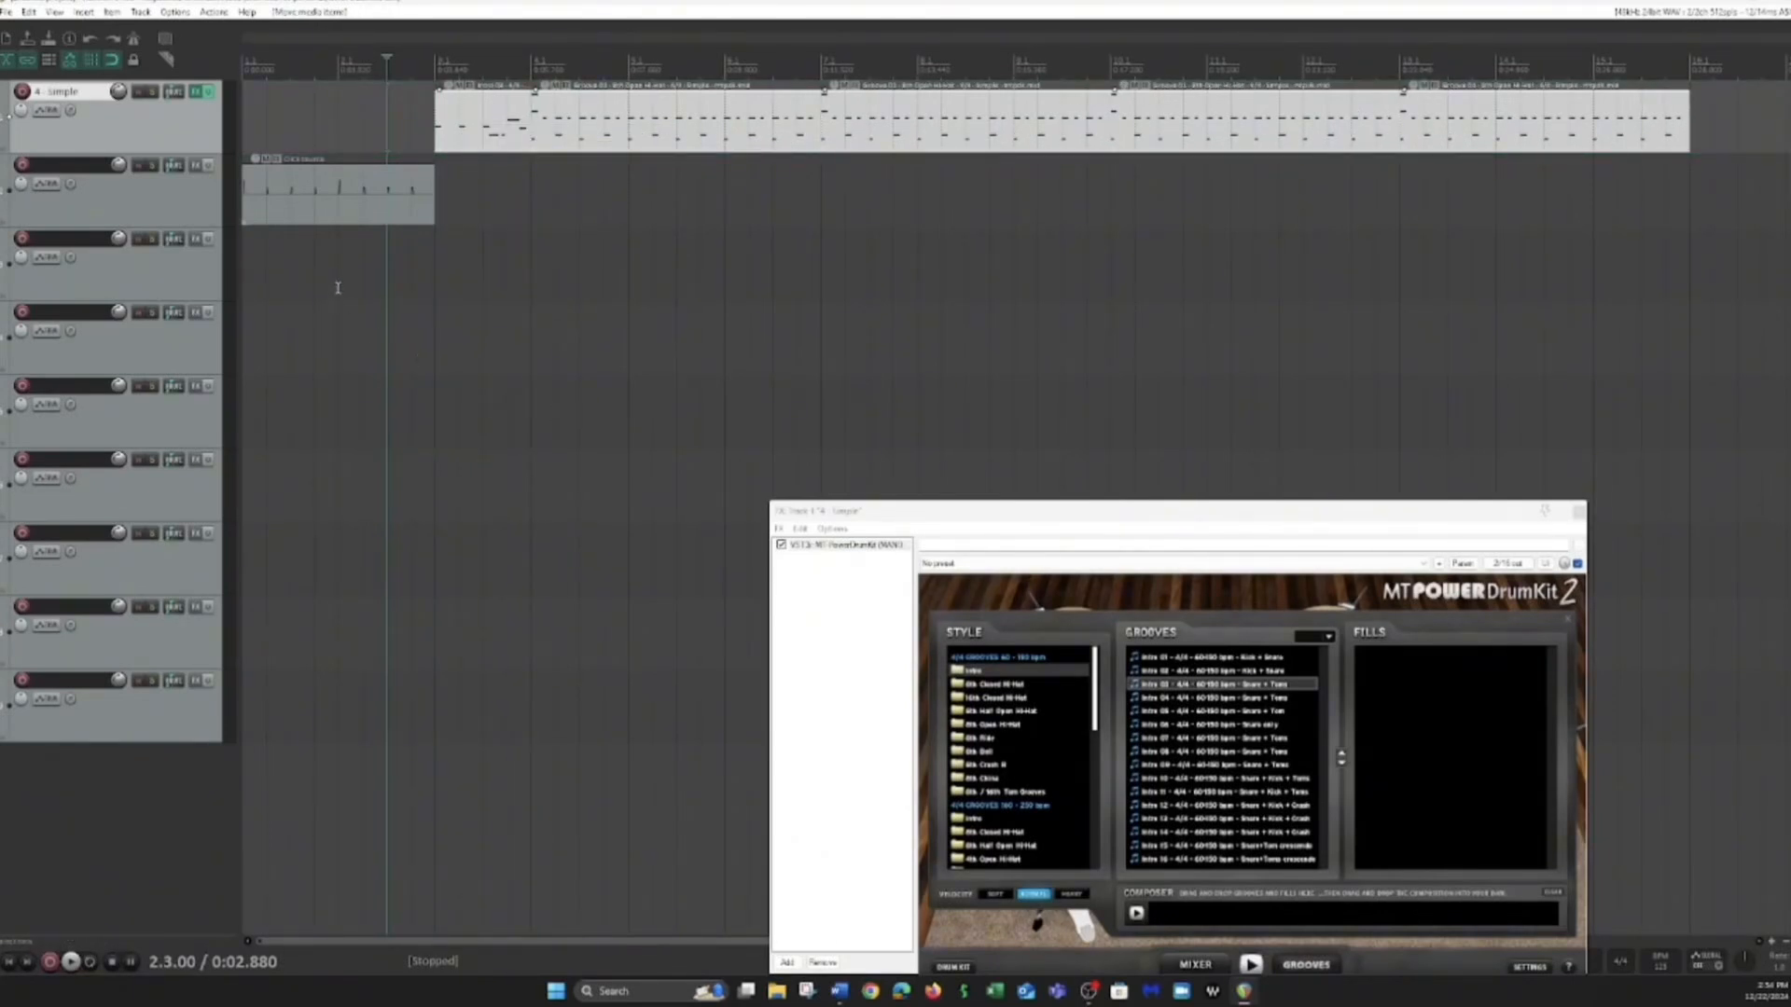
Step: Play the project from the start to check the click count-in against the drum intro and grooves
{"action": "key", "text": "Home"}
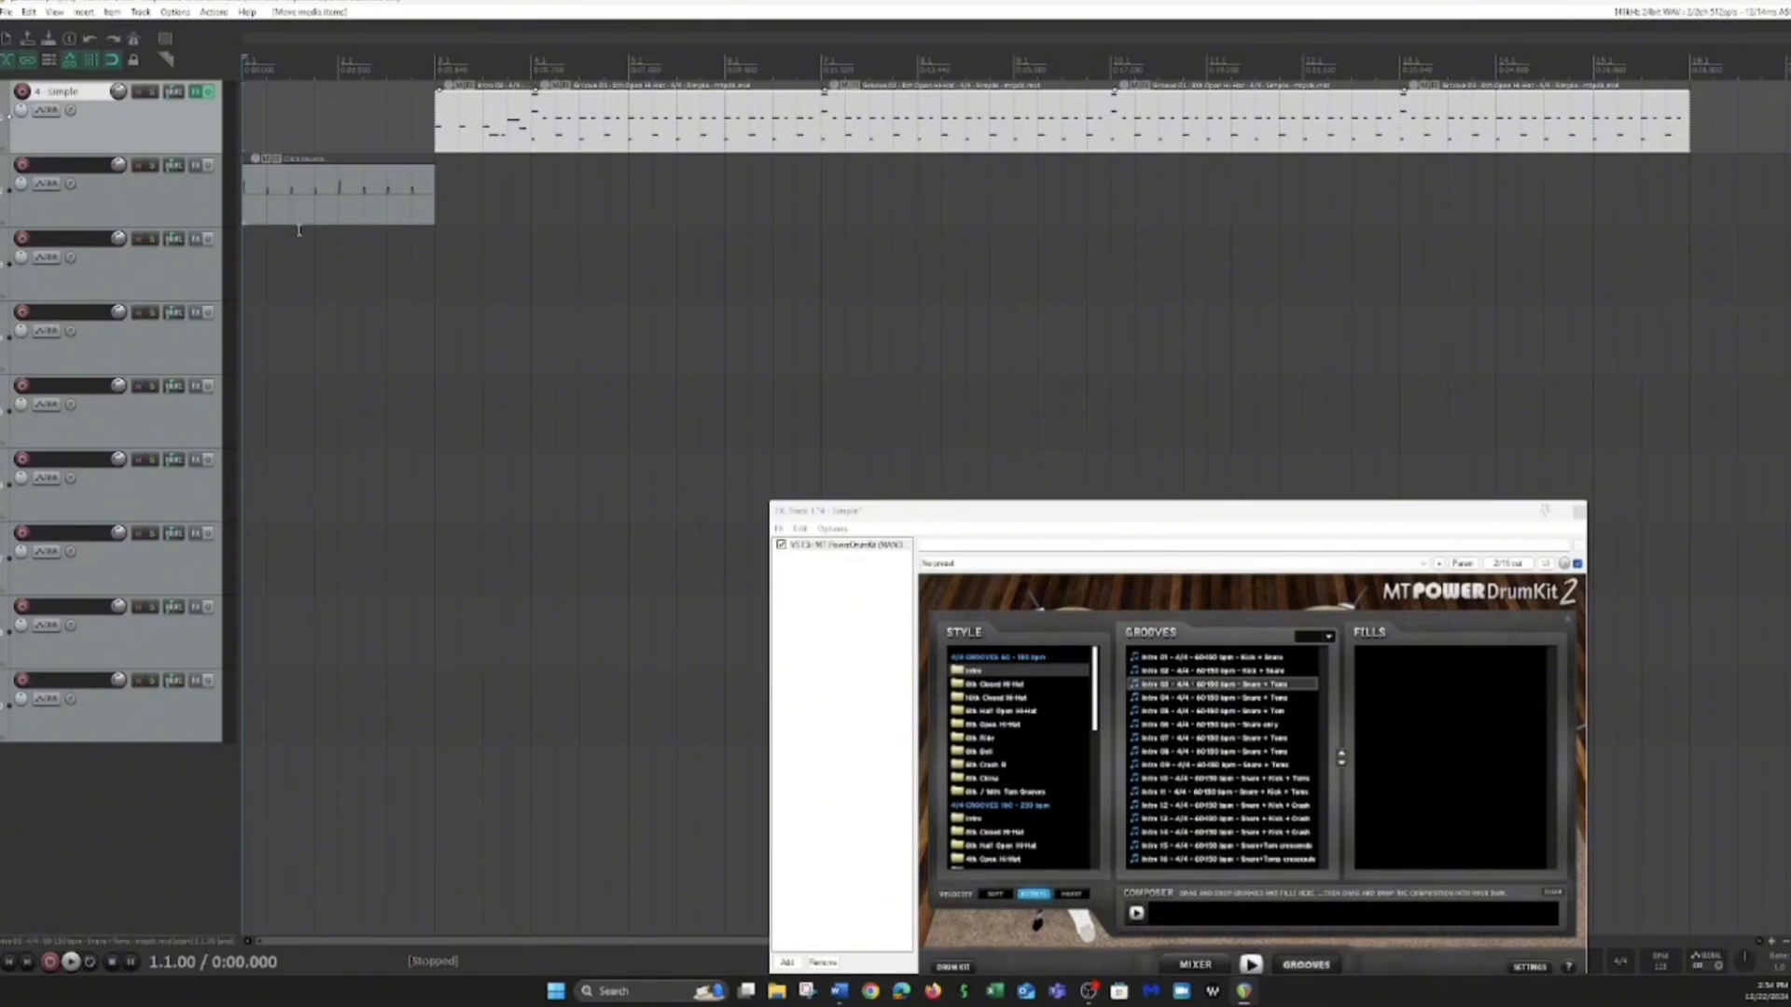
{"action": "key", "text": "space"}
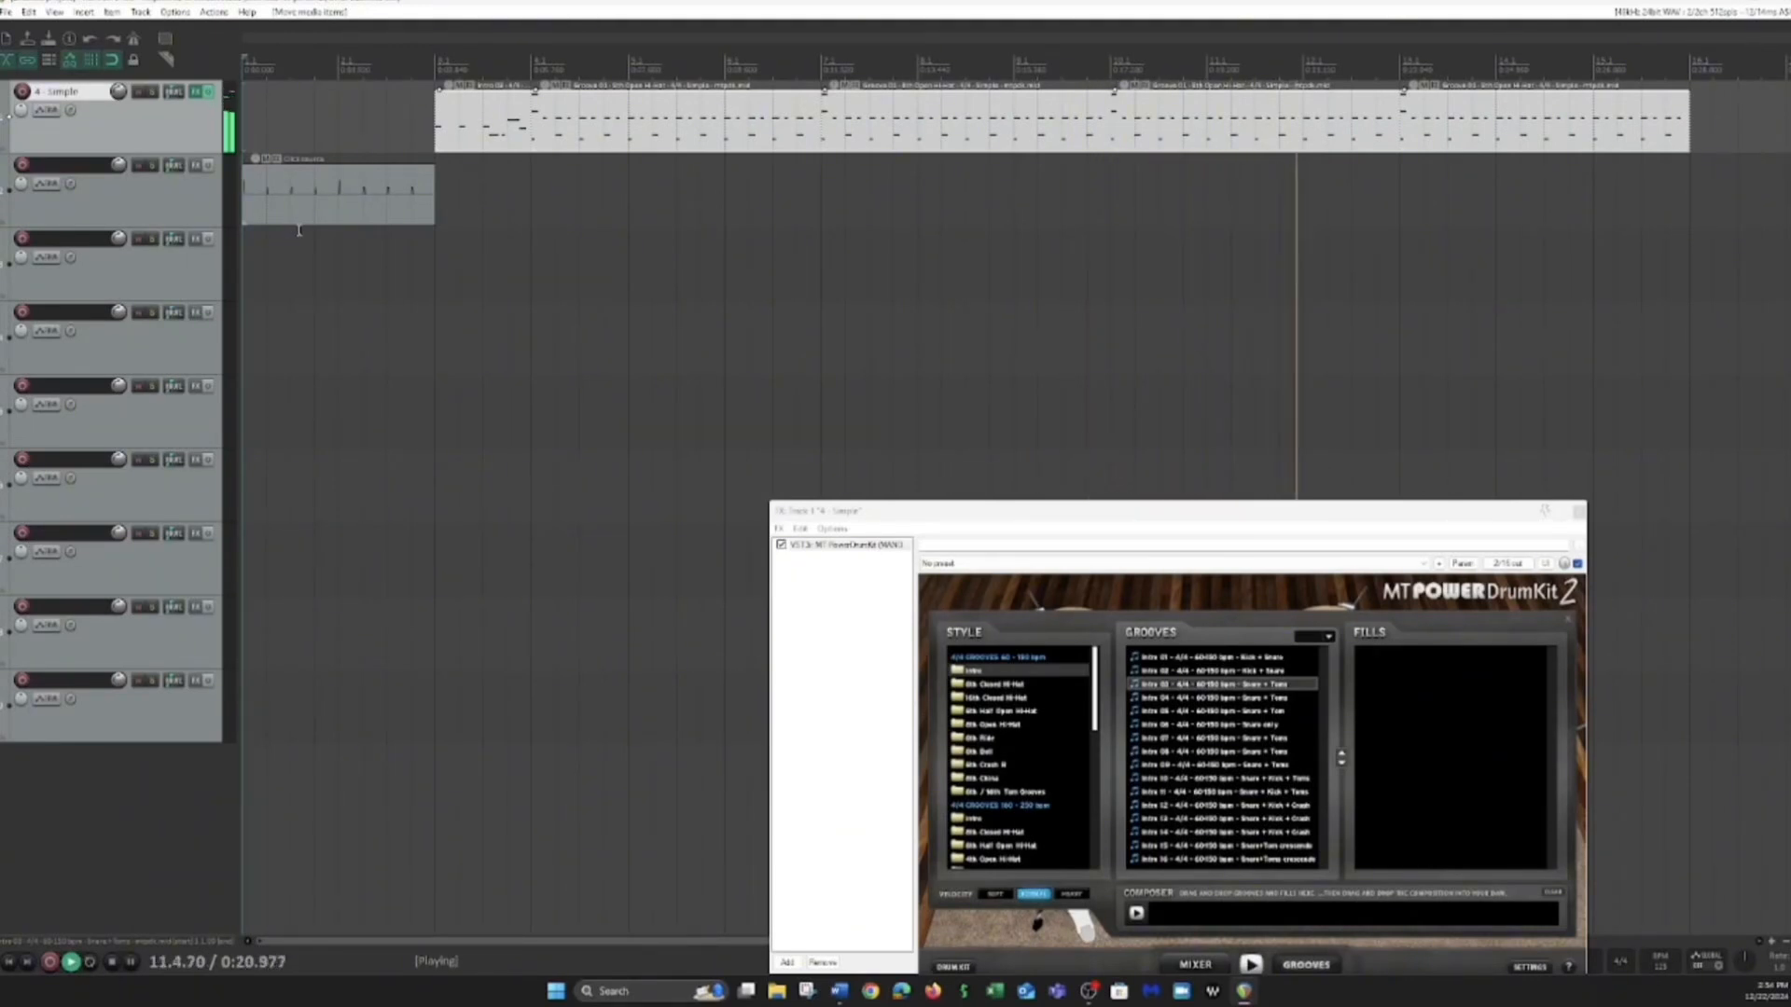
{"action": "key", "text": "space"}
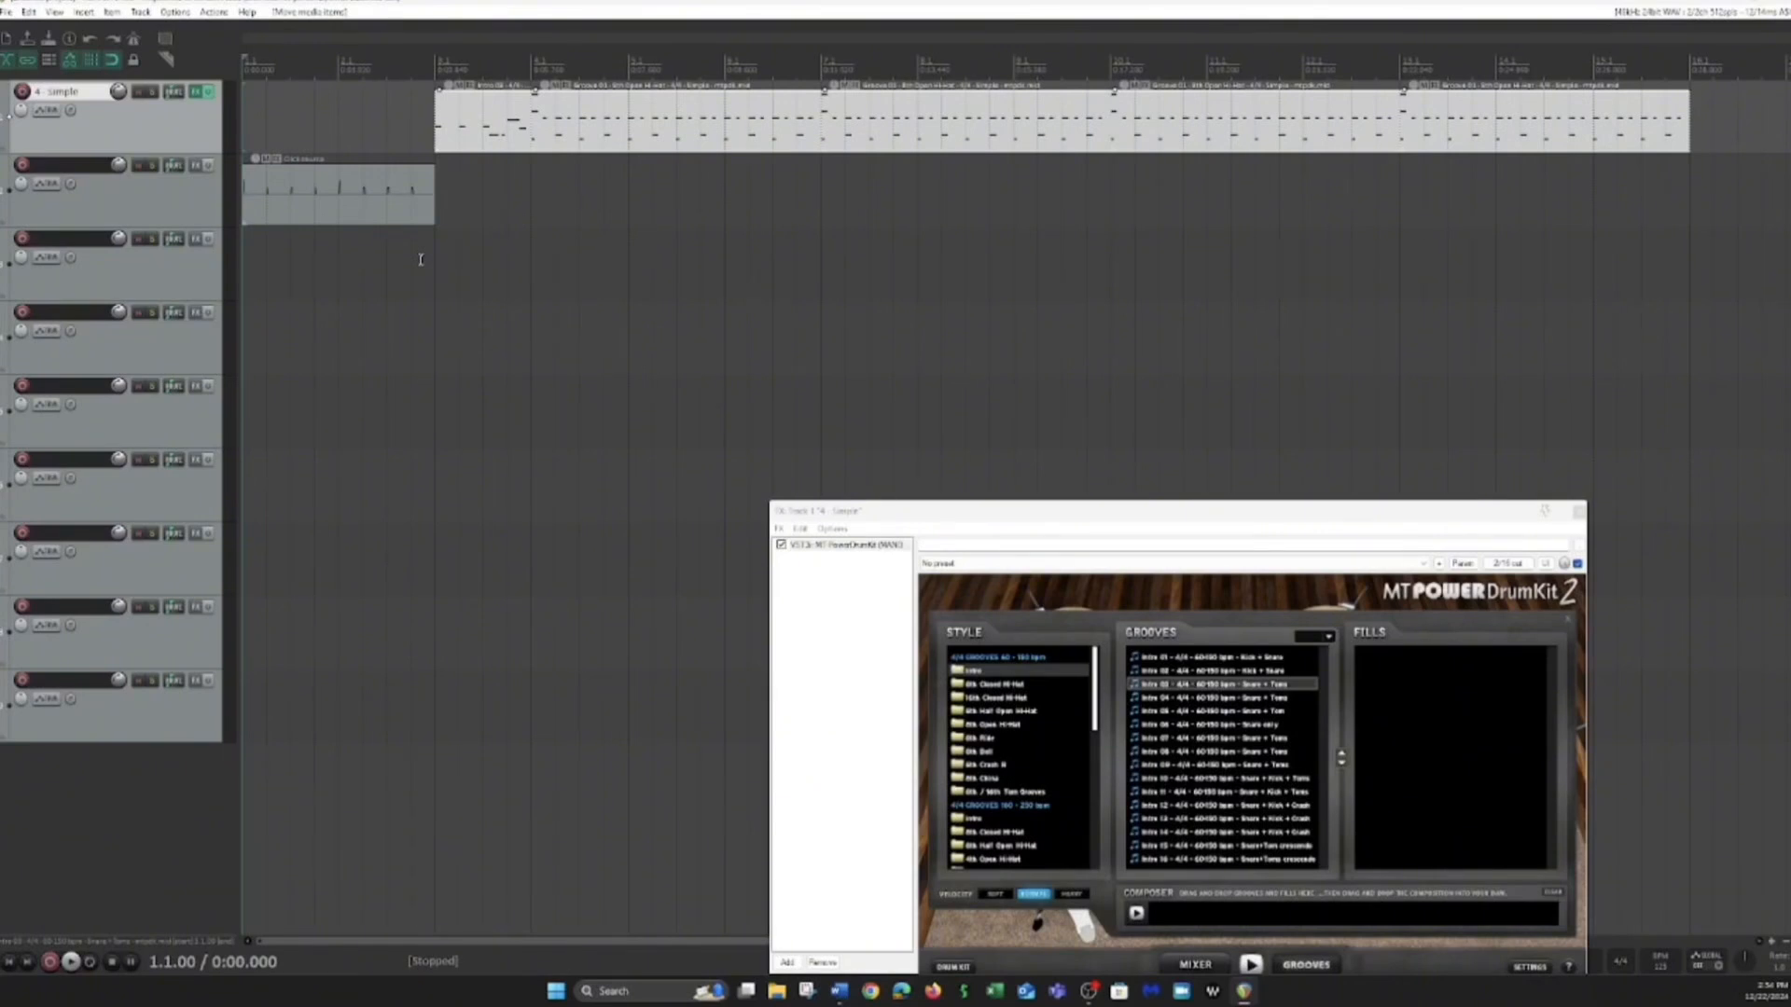
Step: Set the drum track and the click track to the light orange basic color
{"action": "left_click", "coordinate": [160, 217]}
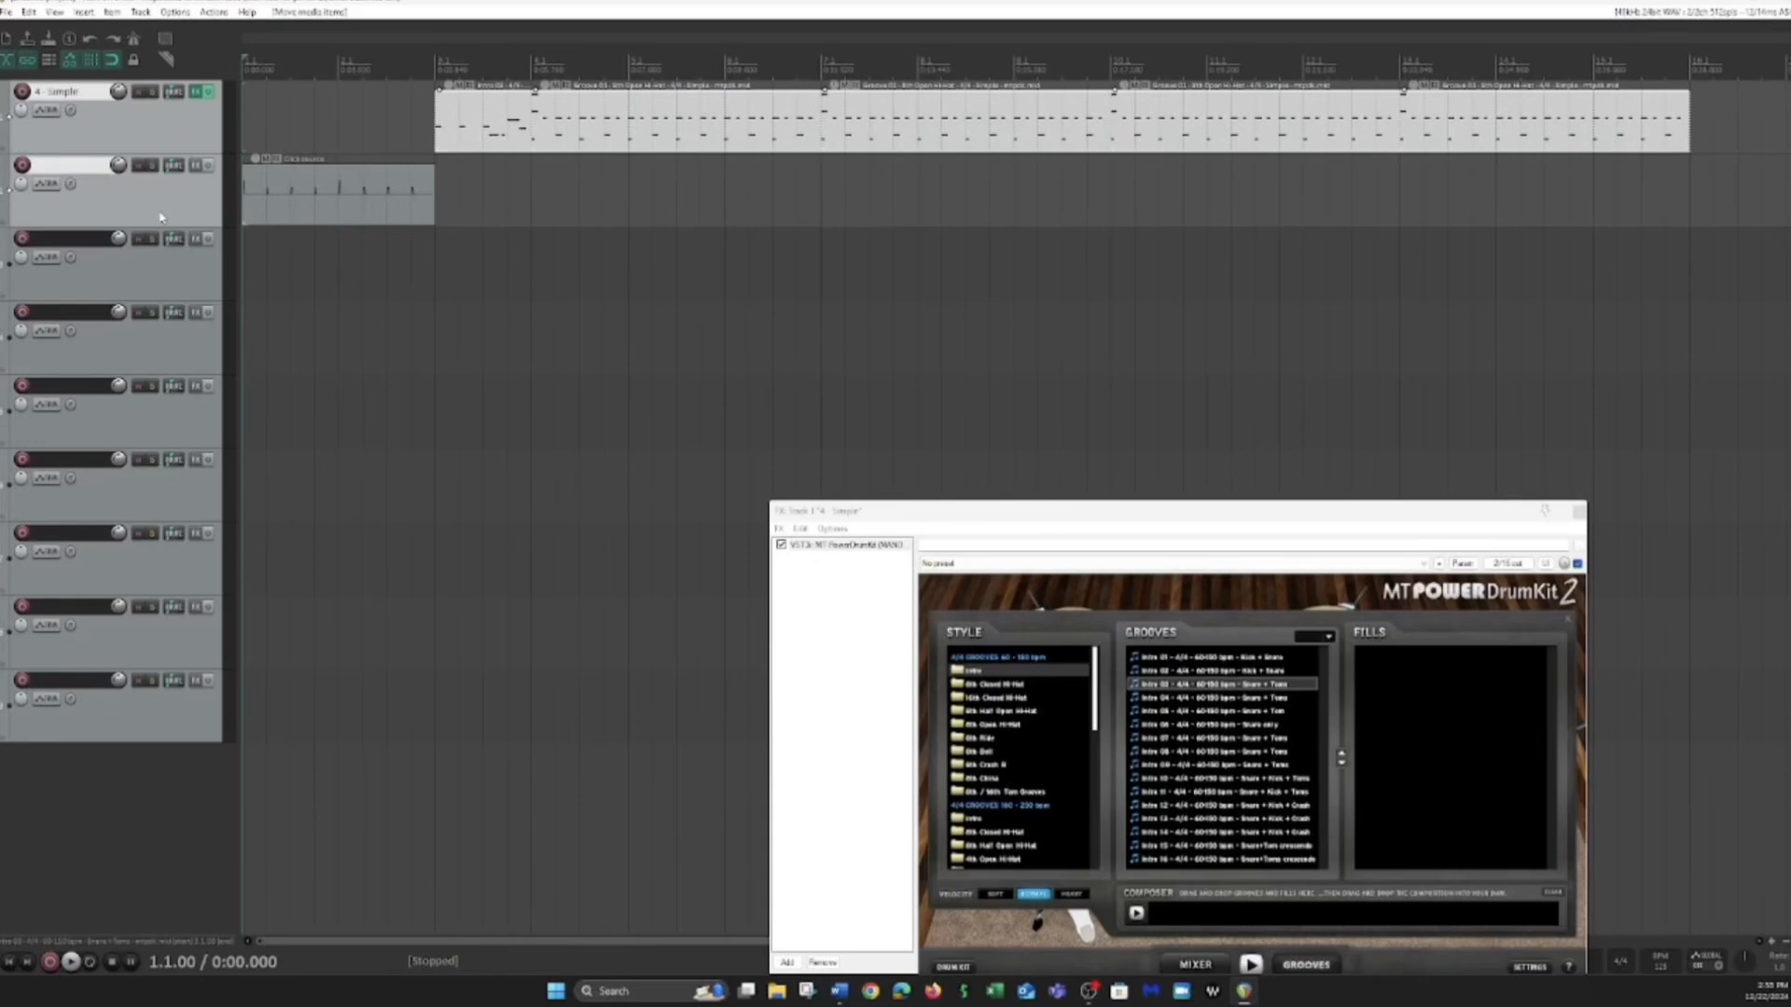
{"action": "key", "text": "c"}
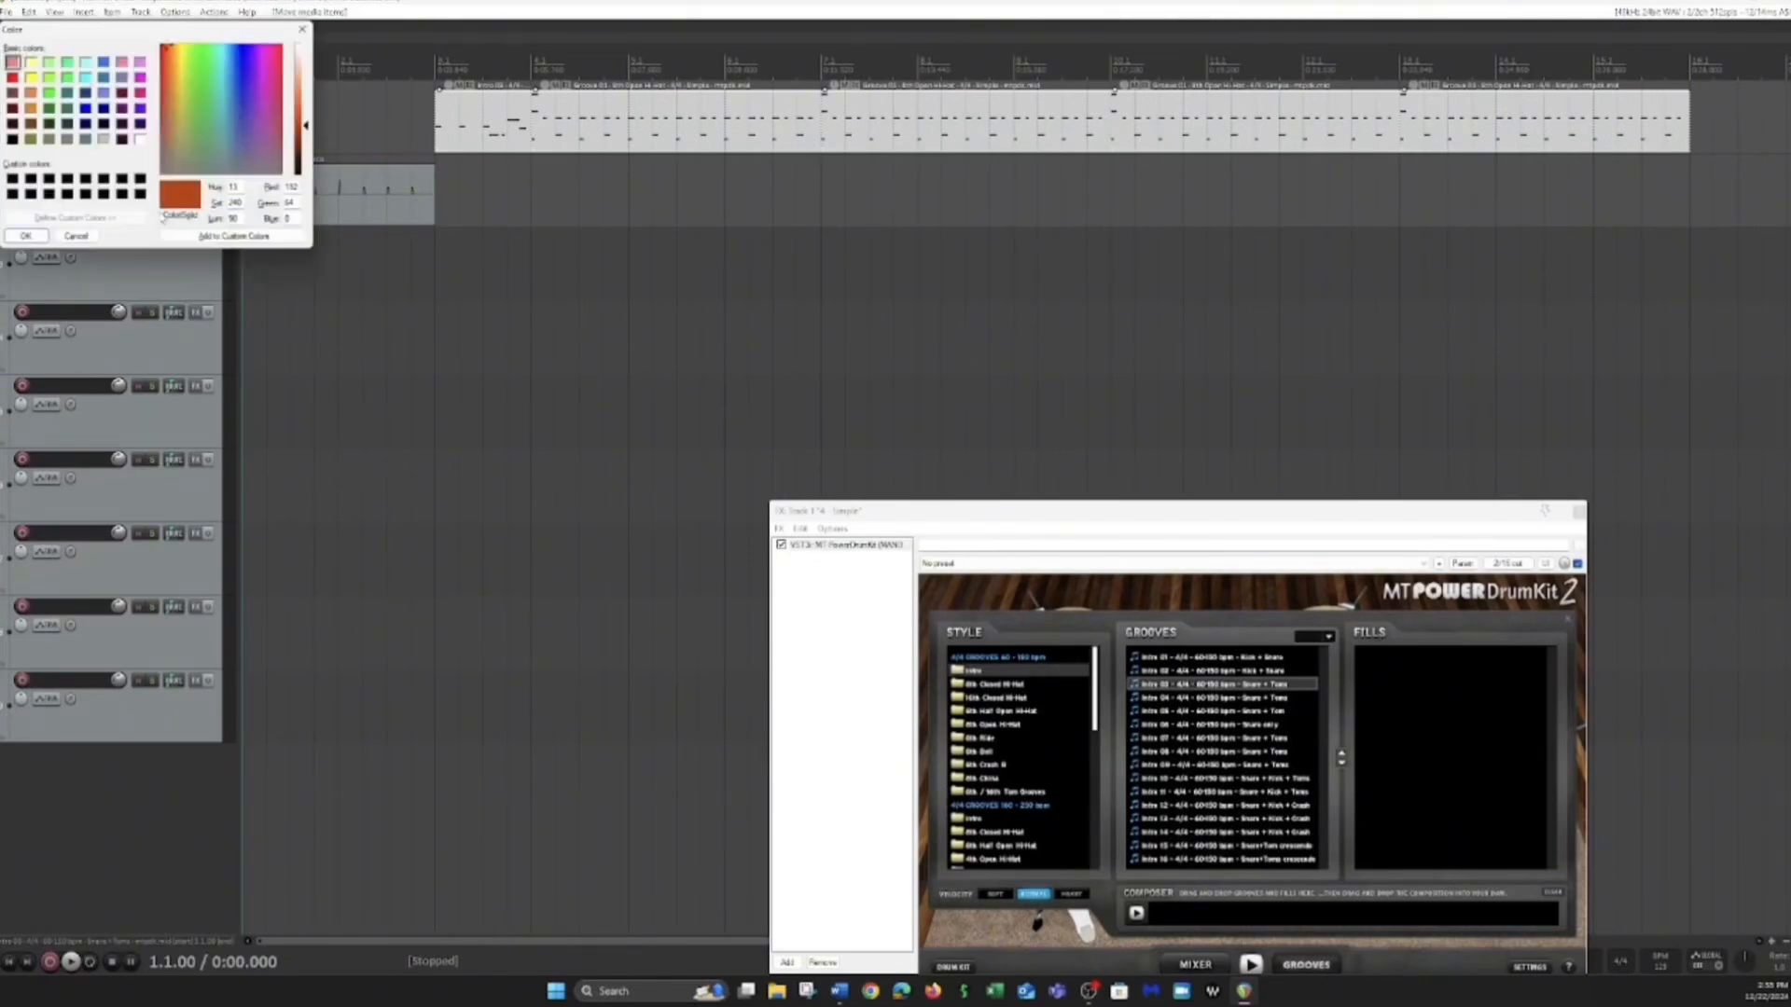
{"action": "left_click", "coordinate": [29, 92]}
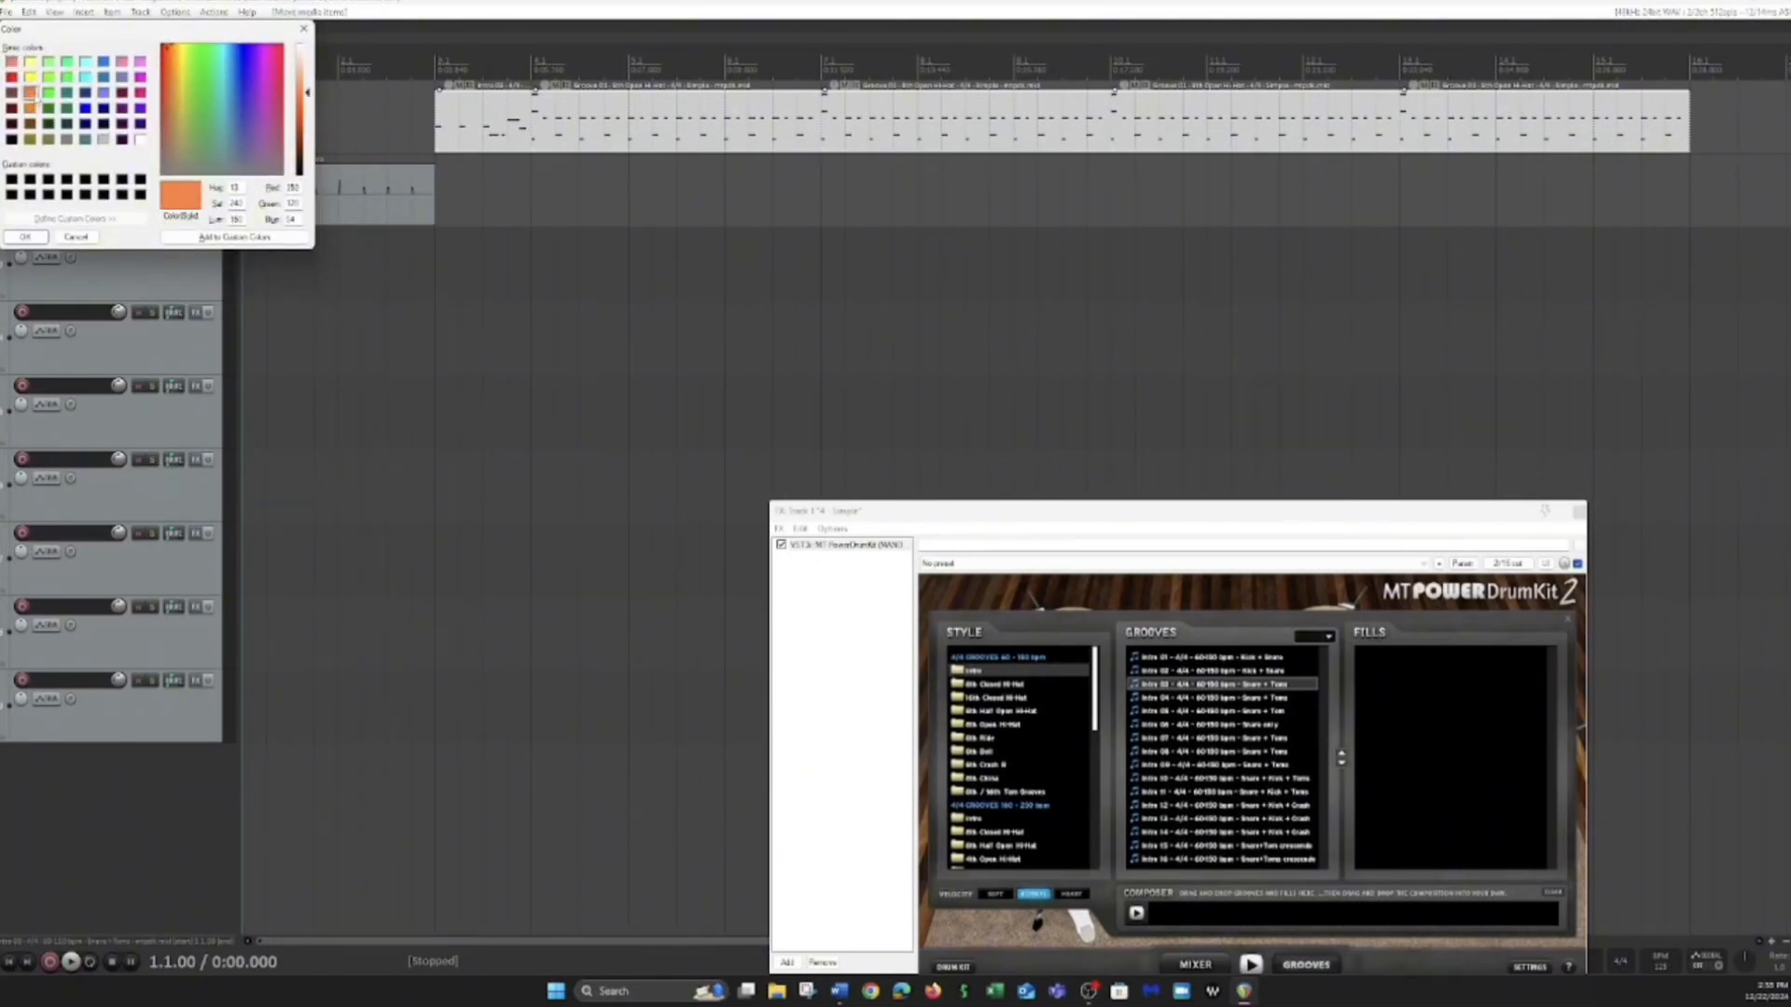
{"action": "left_click", "coordinate": [34, 238]}
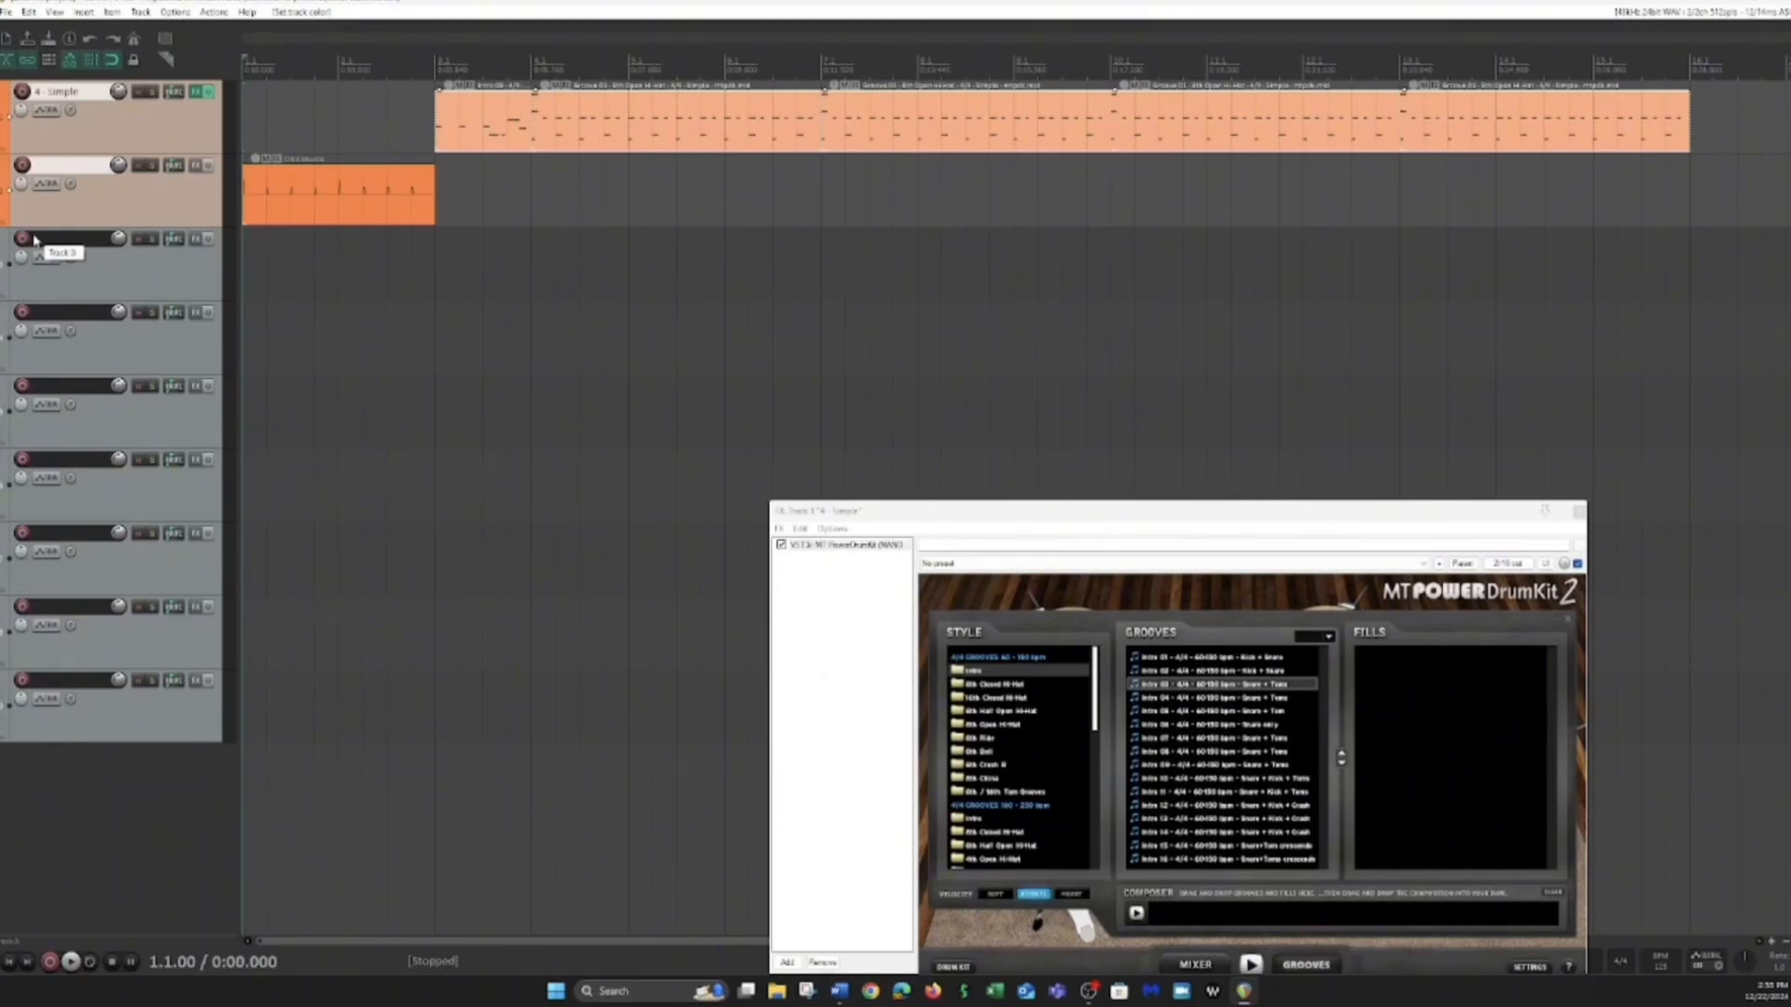
Step: Reapply the same orange as the custom color of the drum and click tracks
{"action": "right_click", "coordinate": [137, 125]}
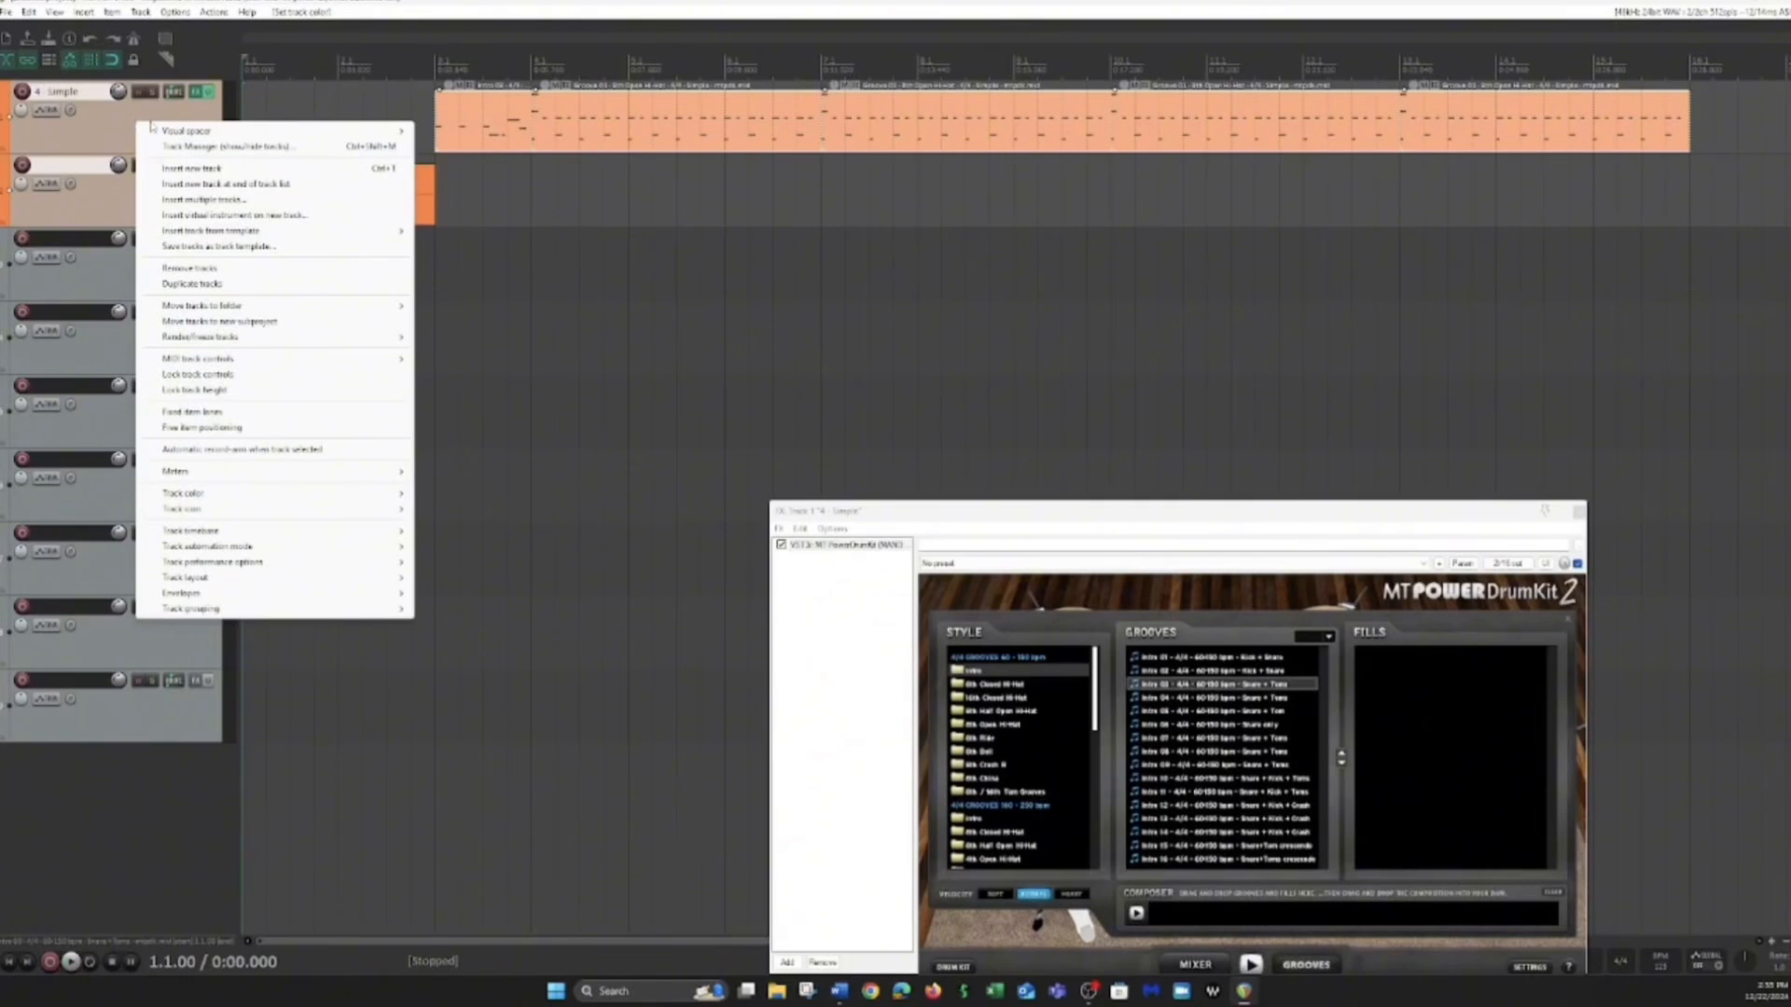
{"action": "mouse_move", "coordinate": [206, 494]}
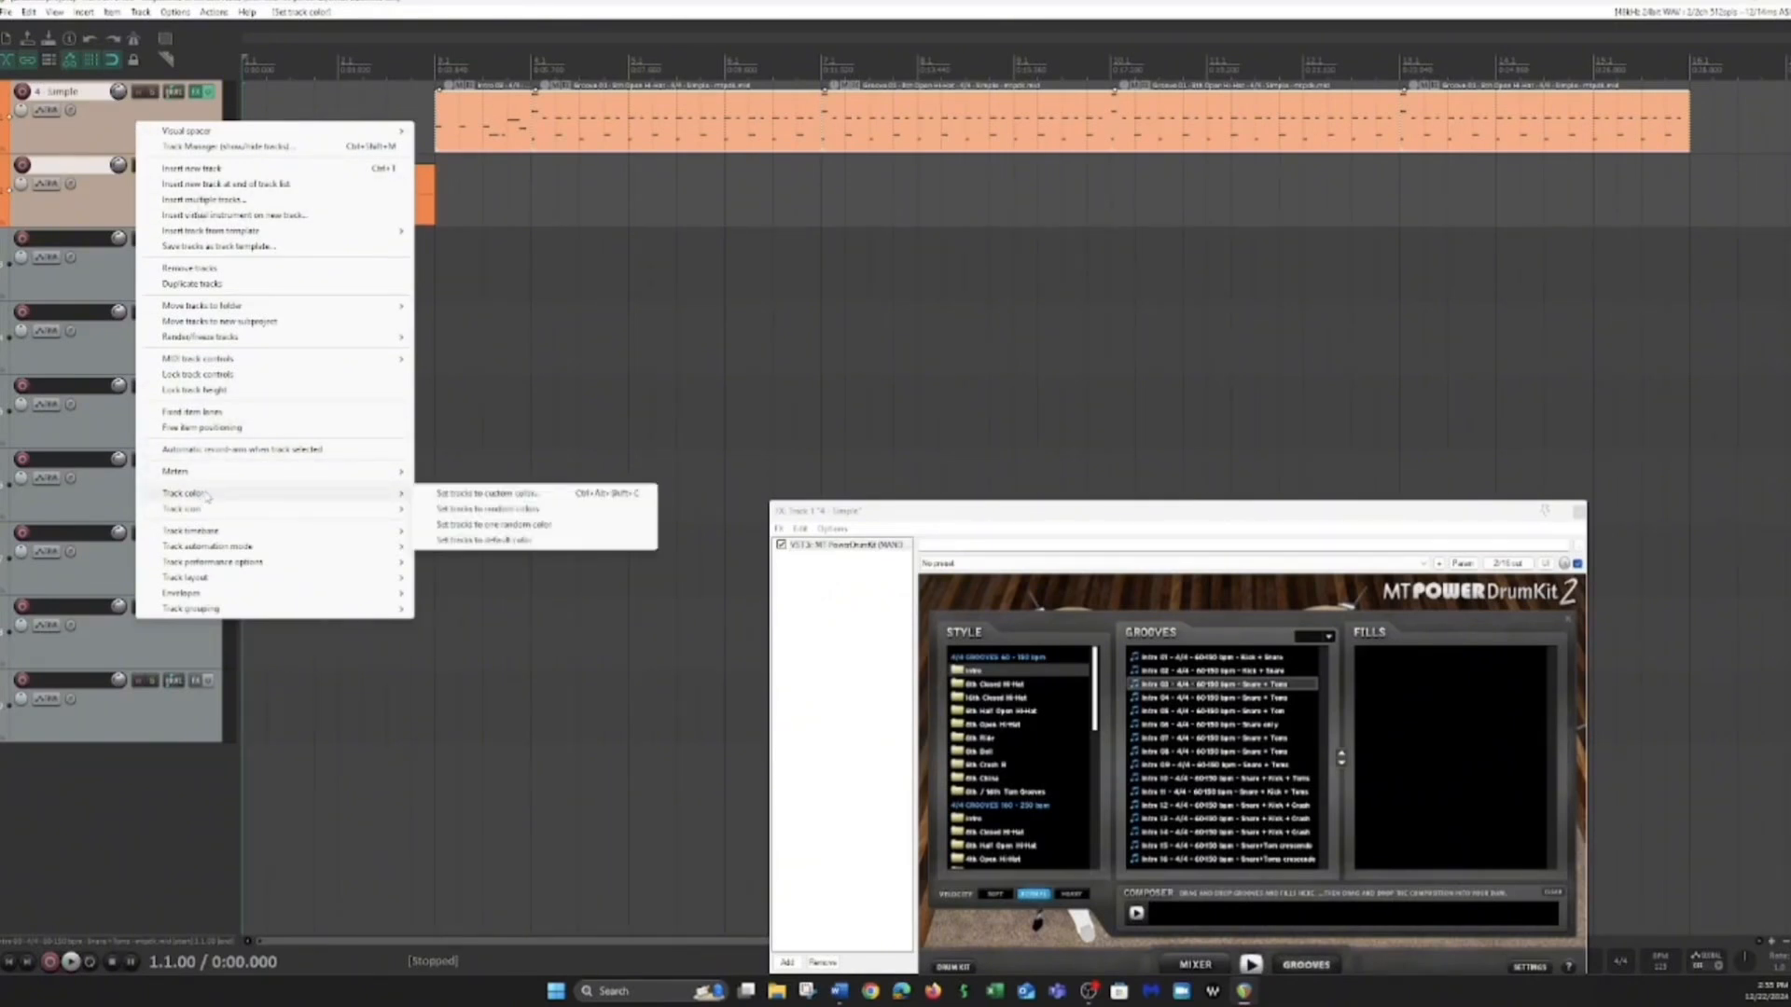
{"action": "left_click", "coordinate": [481, 499]}
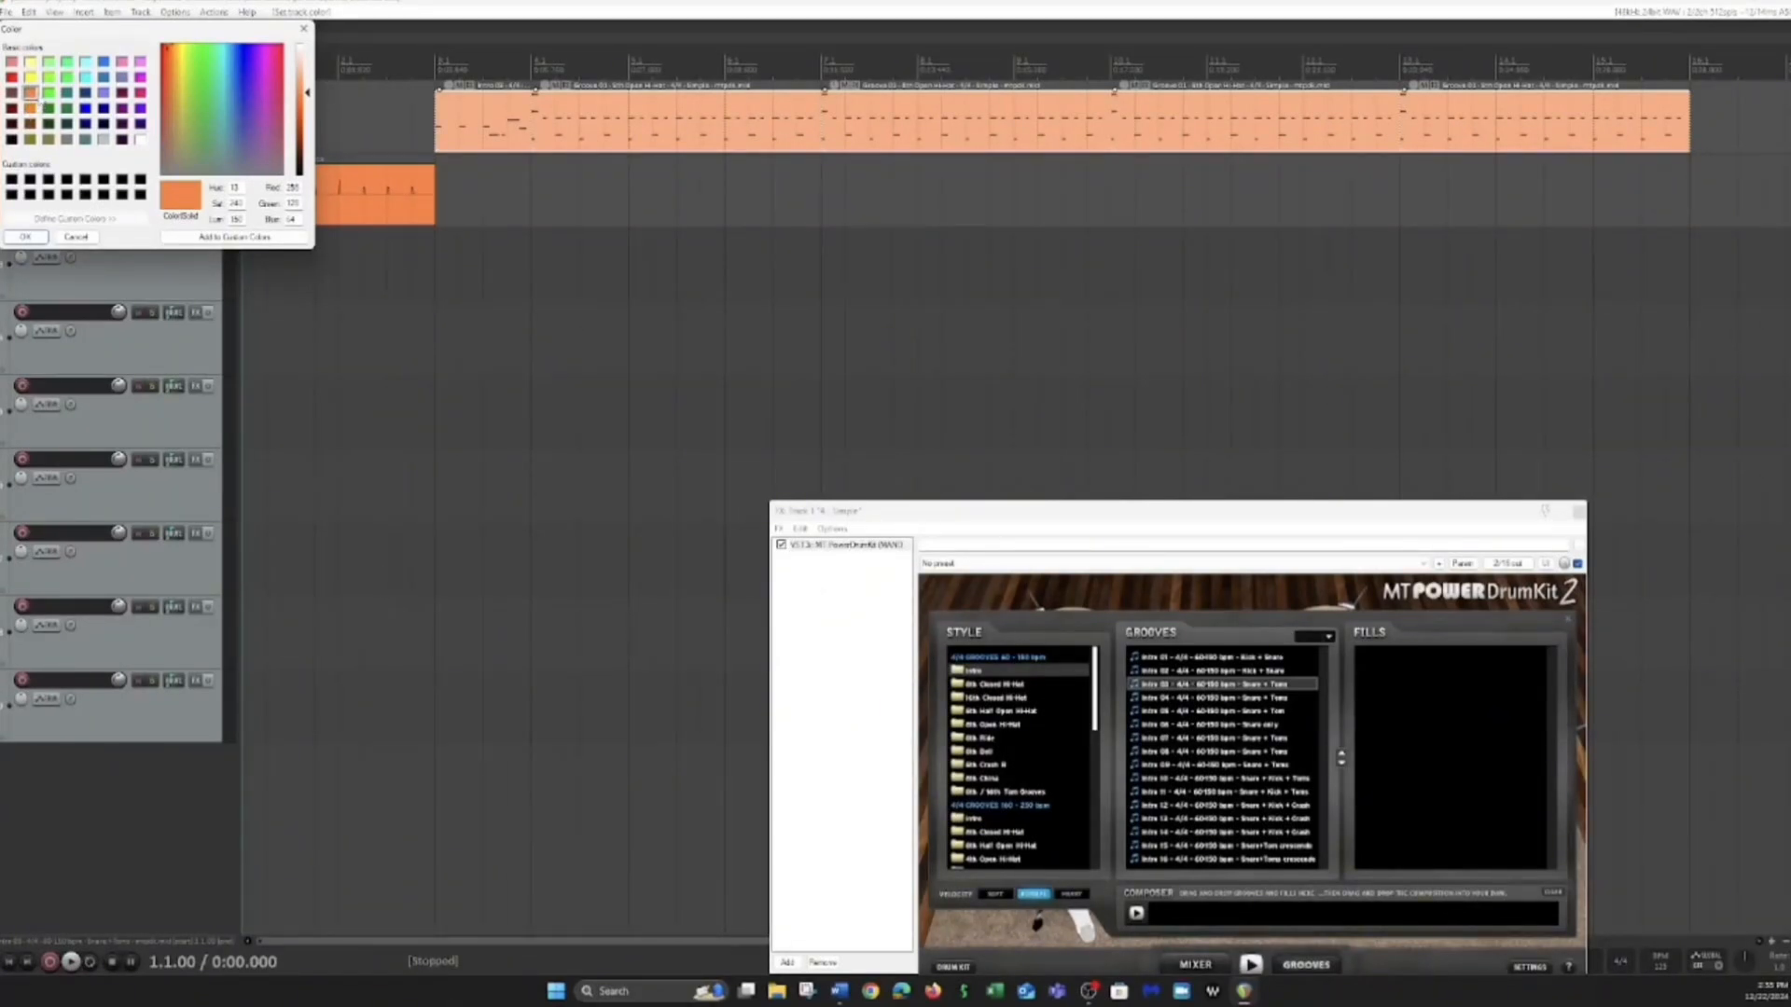
{"action": "left_click", "coordinate": [27, 239]}
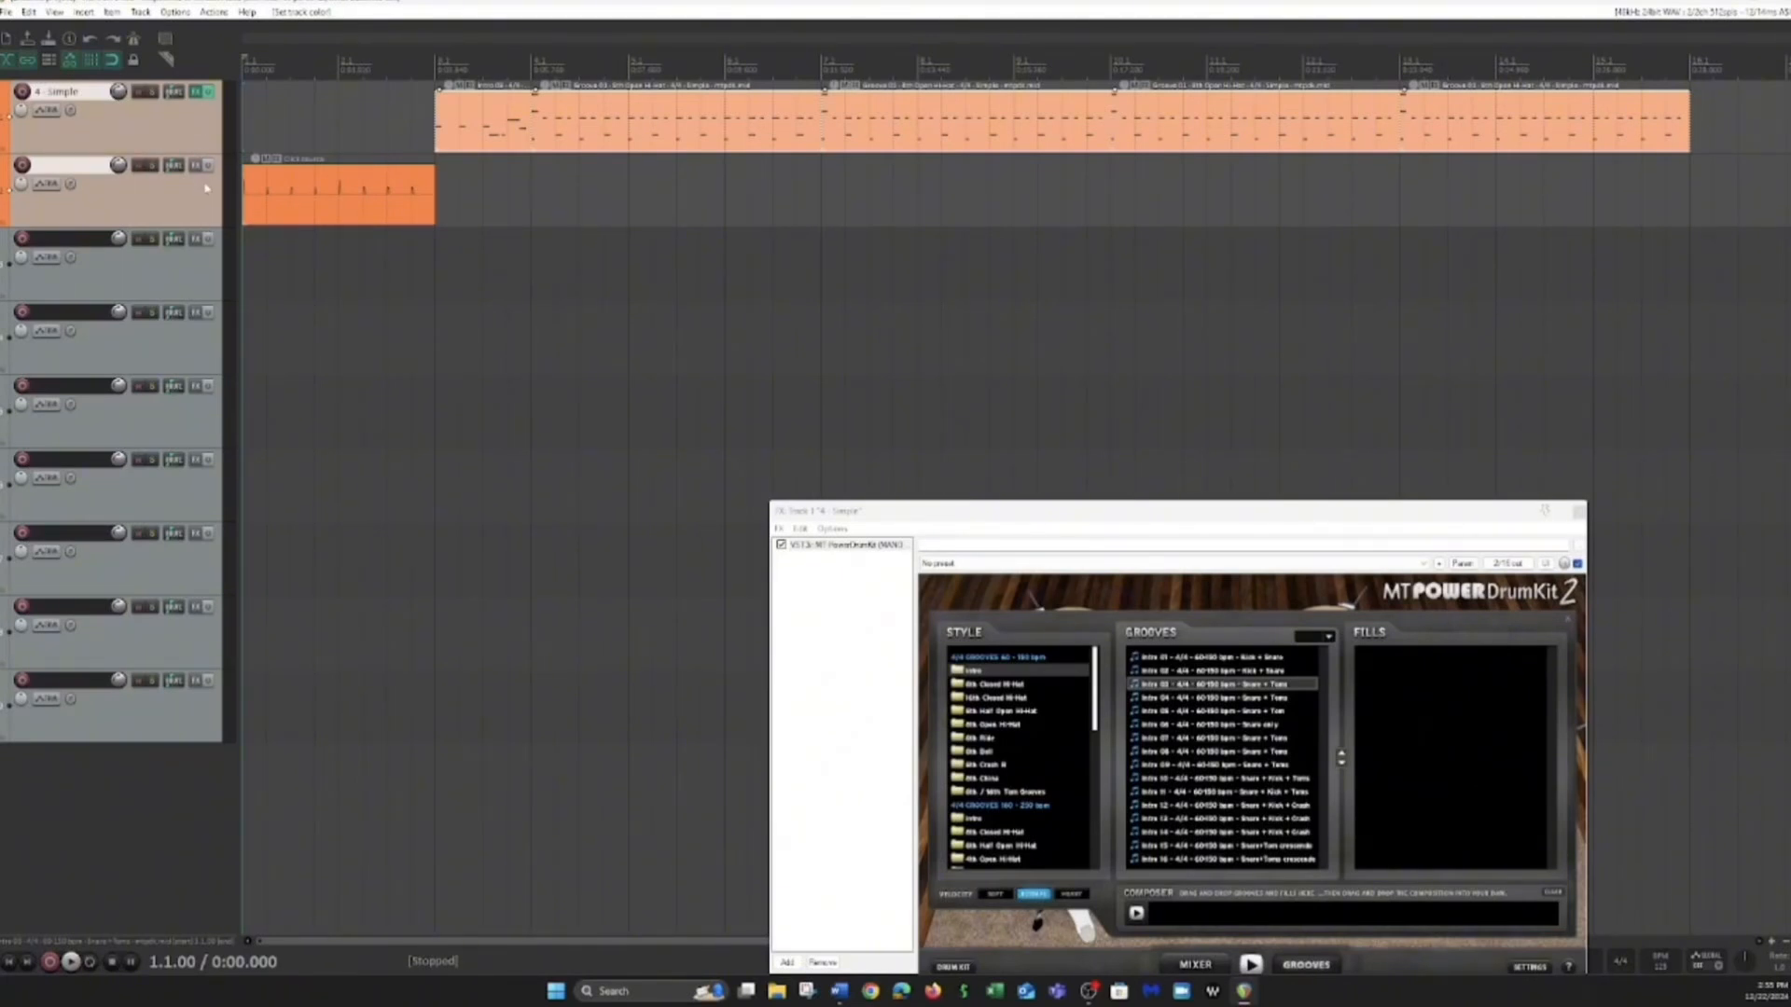
Step: Color the third track light green and name it scrGuit
{"action": "left_click", "coordinate": [174, 275]}
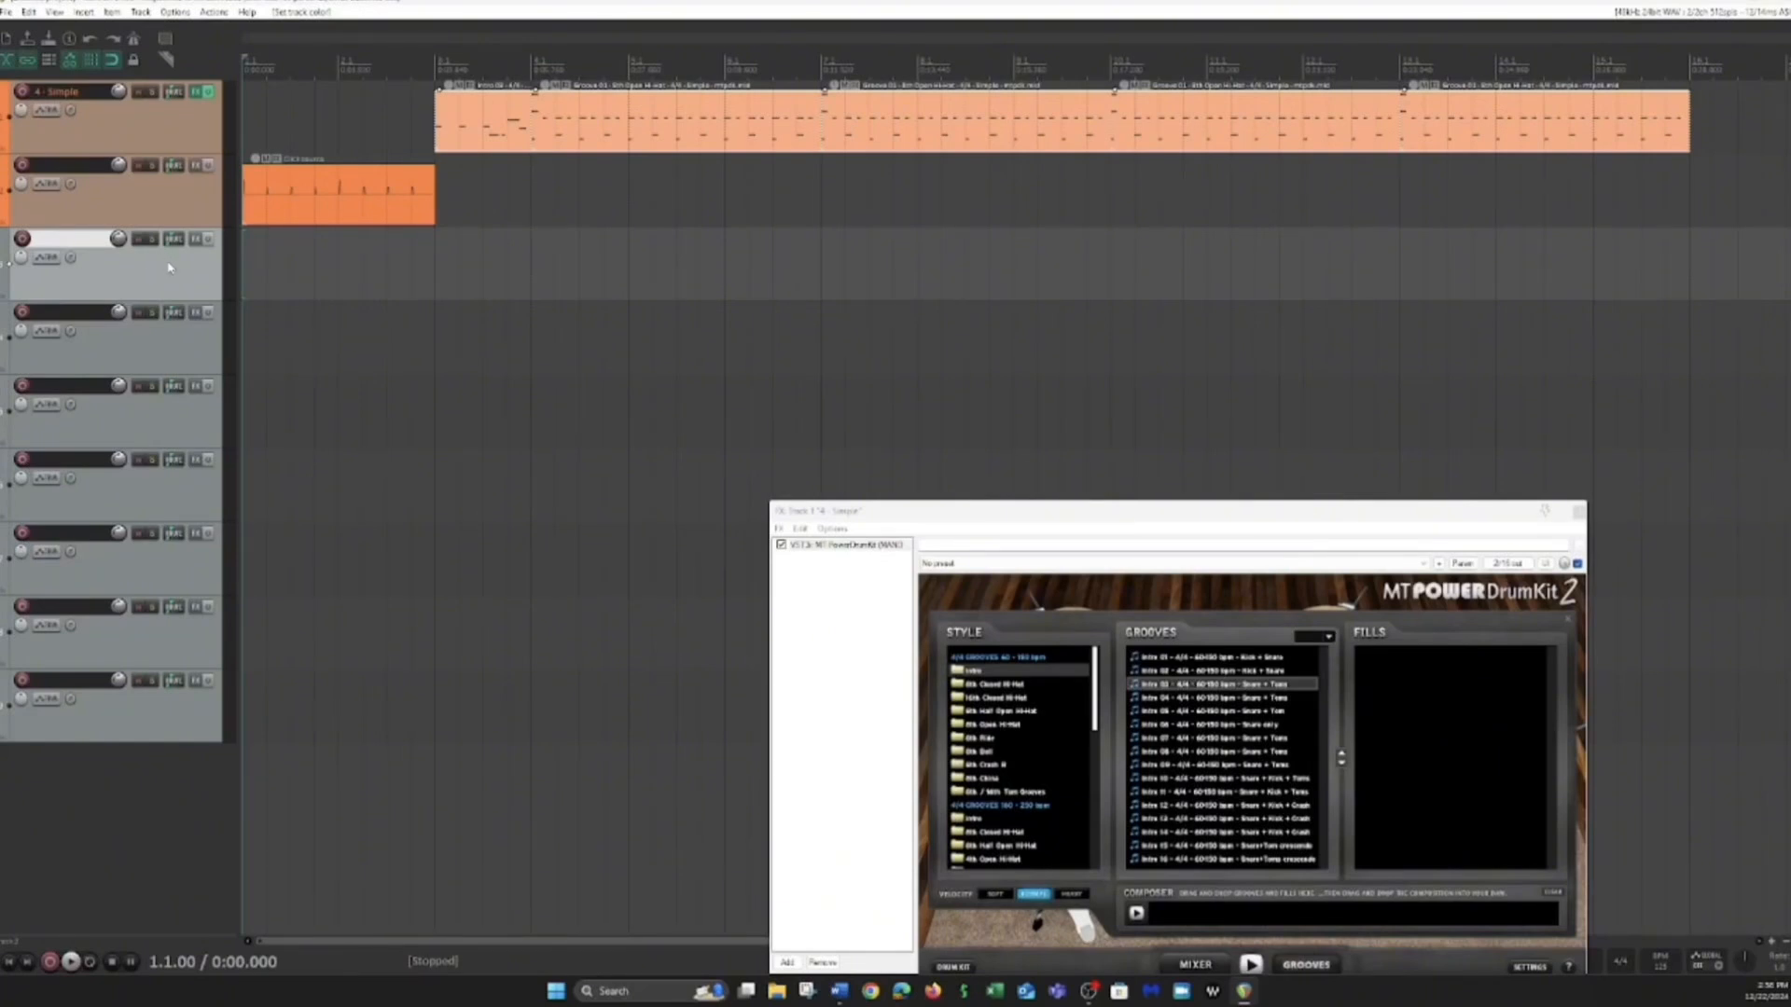
{"action": "key", "text": "alt+c"}
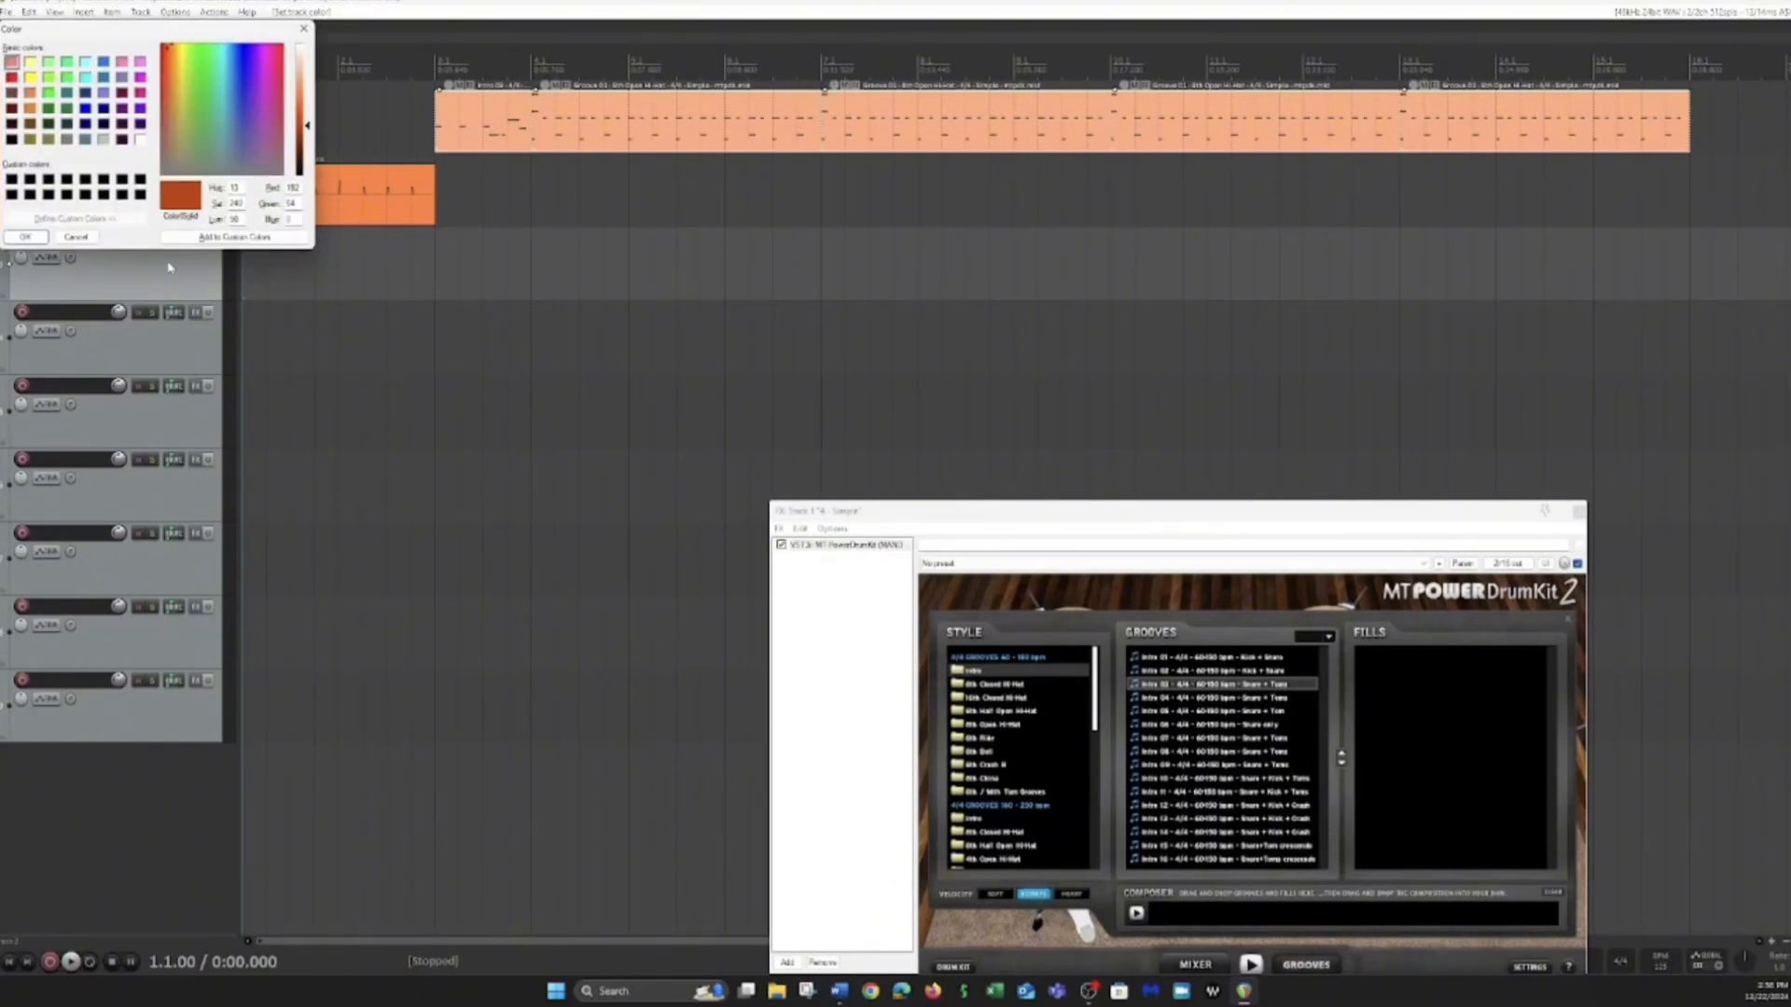
{"action": "left_click", "coordinate": [49, 61]}
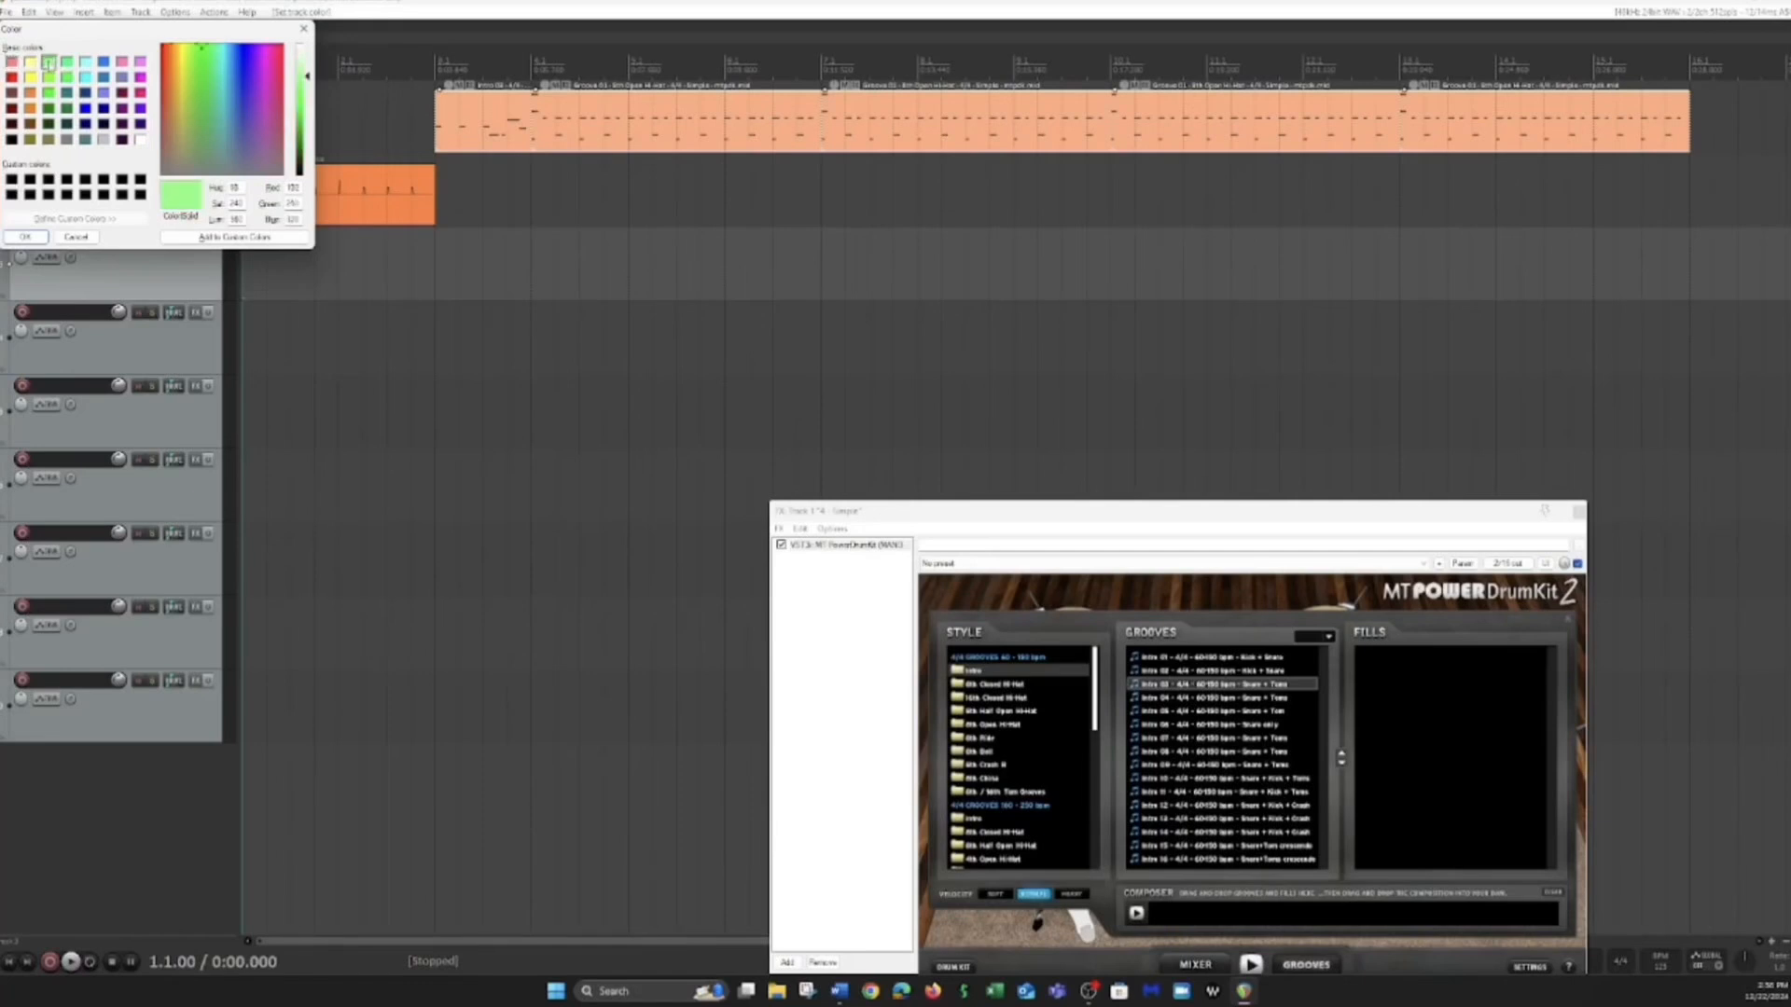
{"action": "left_click", "coordinate": [23, 237]}
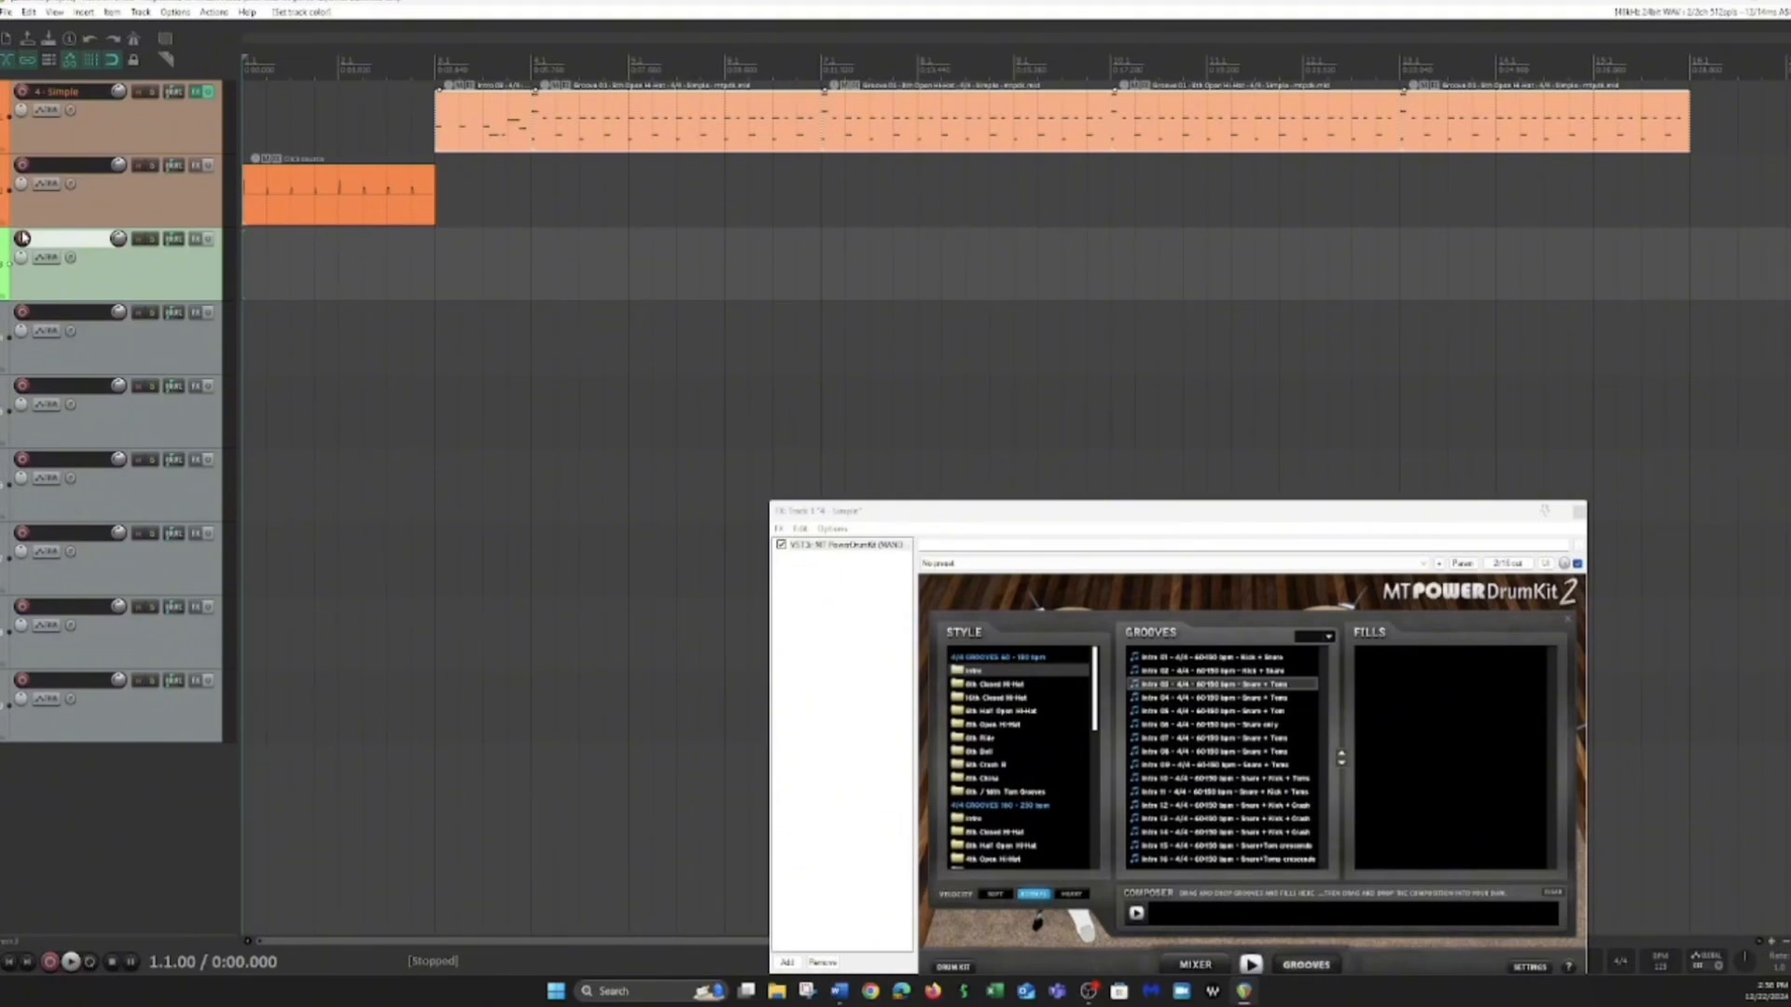
{"action": "double_click", "coordinate": [55, 239]}
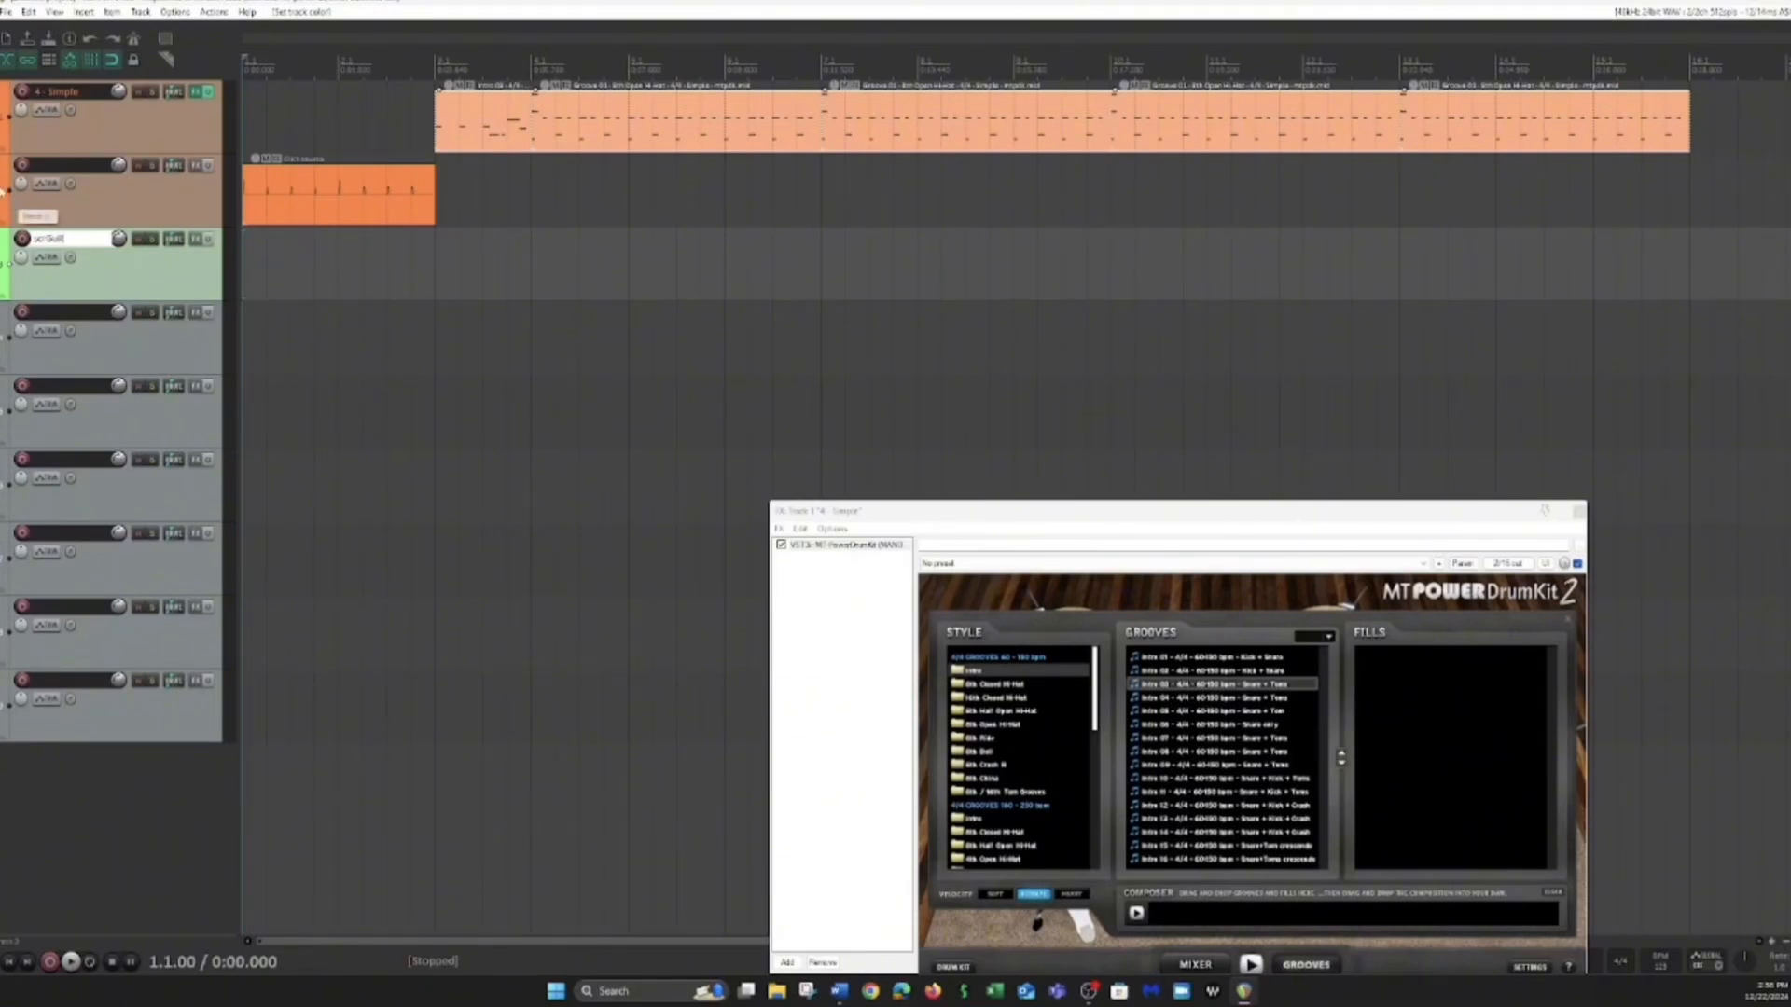
{"action": "left_click", "coordinate": [171, 277]}
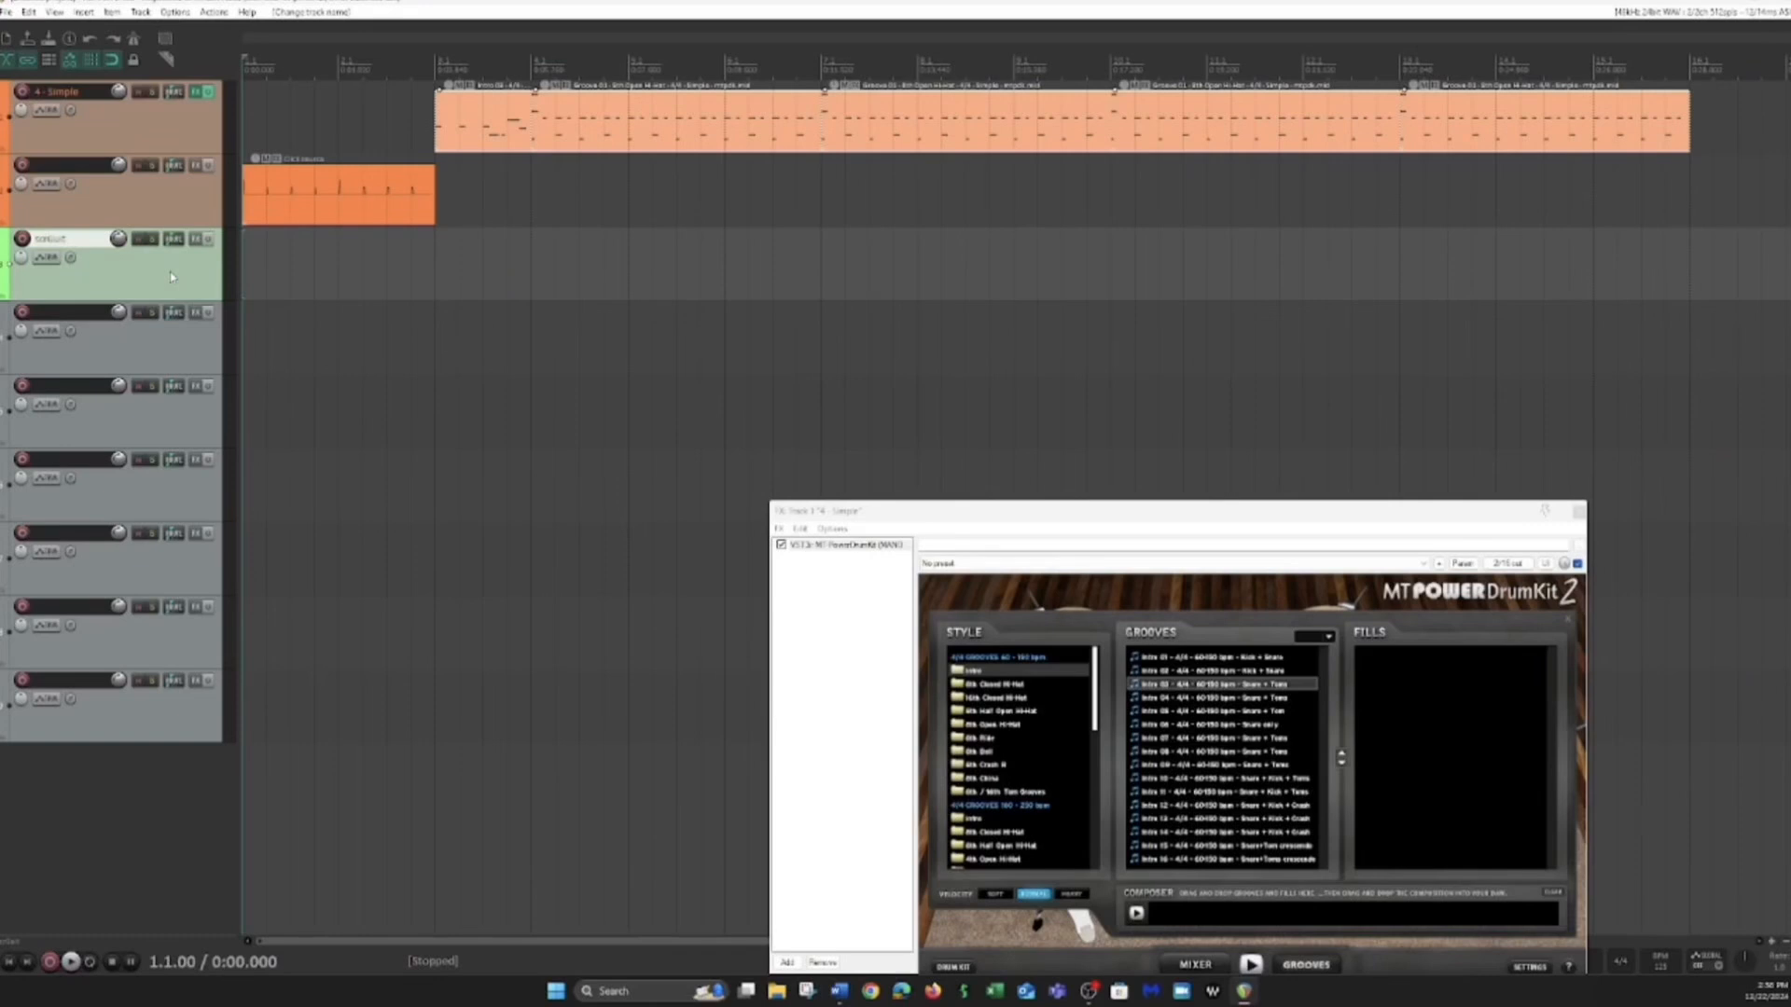